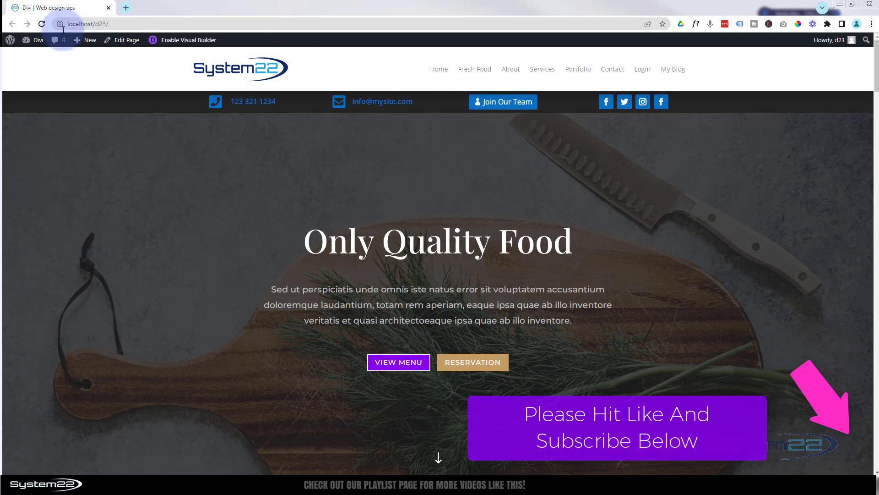
# - Open the Divi Dashboard in a new tab and go to the Theme Builder templates list
pyautogui.moveTo(32, 40)
pyautogui.middleClick(33, 55)
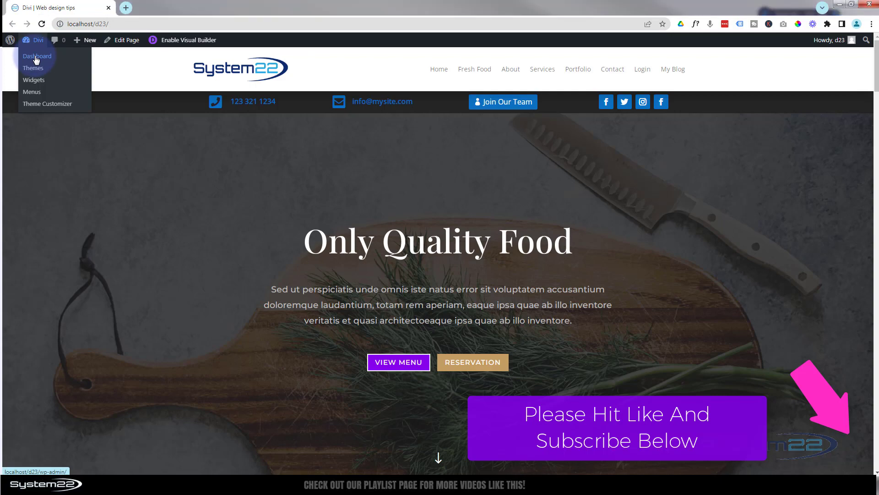
pyautogui.click(177, 7)
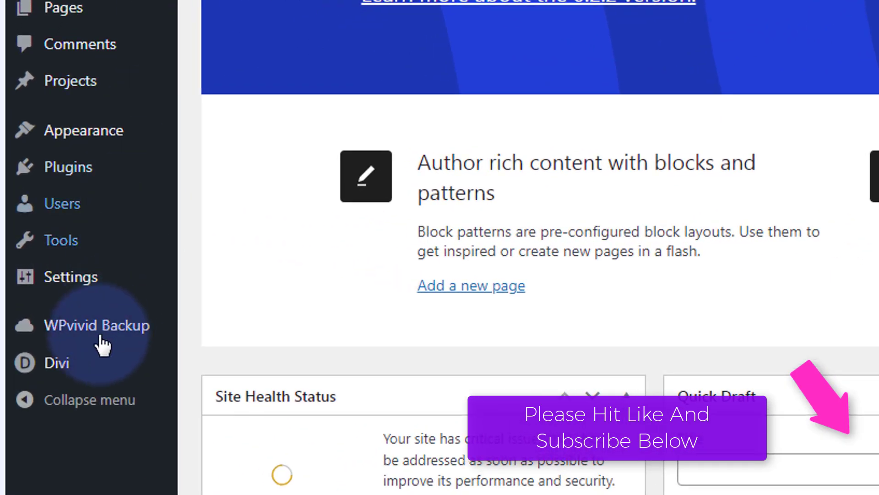
pyautogui.moveTo(78, 363)
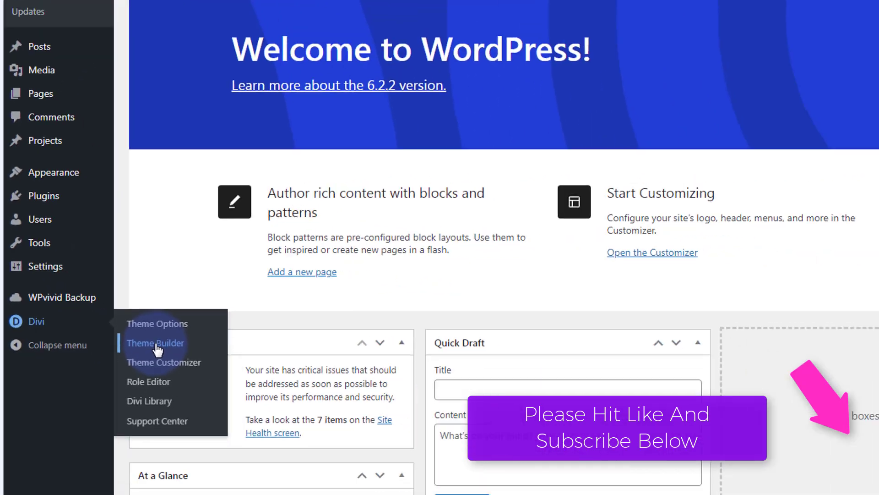
pyautogui.click(242, 397)
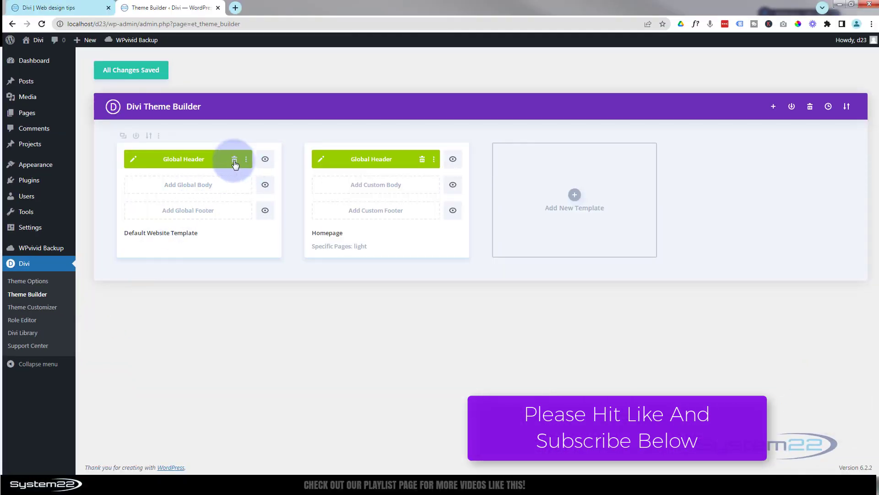
# - Delete the Global Header and the Homepage template's header, save, and reload the live homepage
pyautogui.click(234, 161)
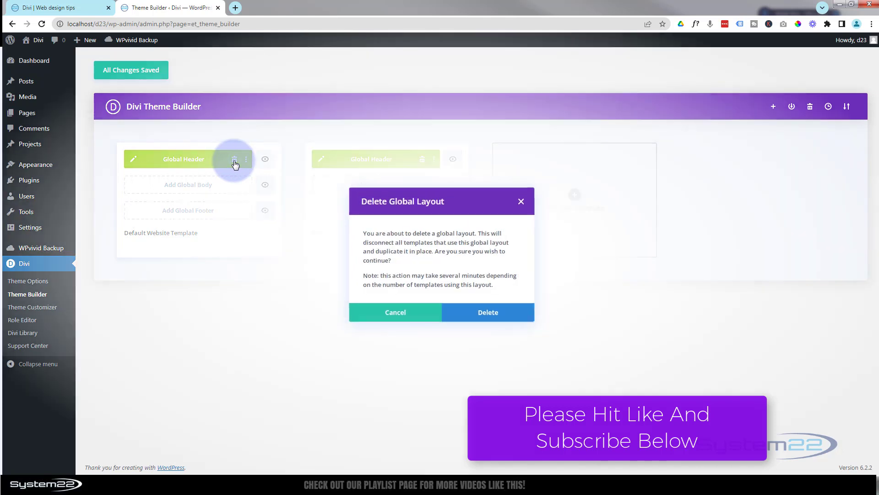
pyautogui.click(476, 314)
pyautogui.click(422, 160)
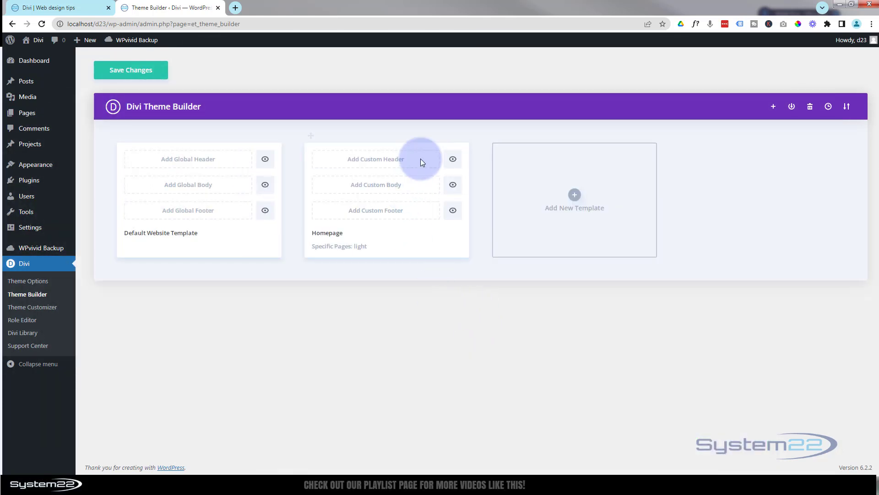
pyautogui.click(131, 71)
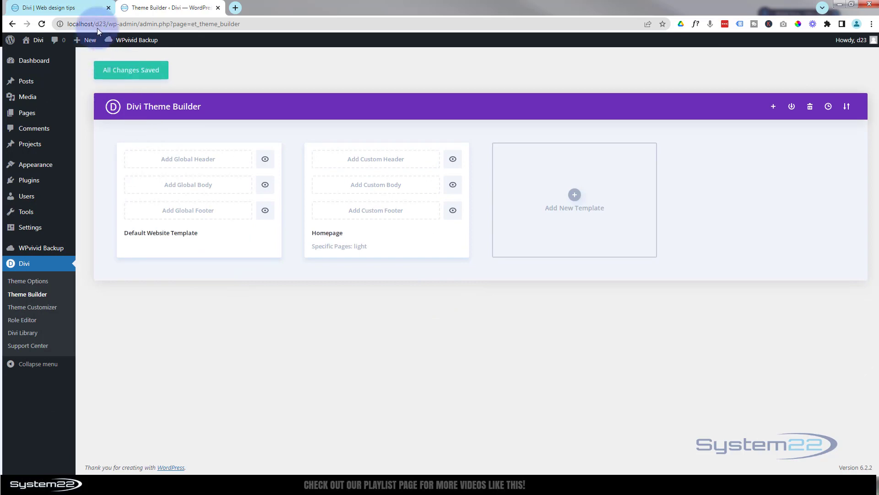
pyautogui.click(69, 9)
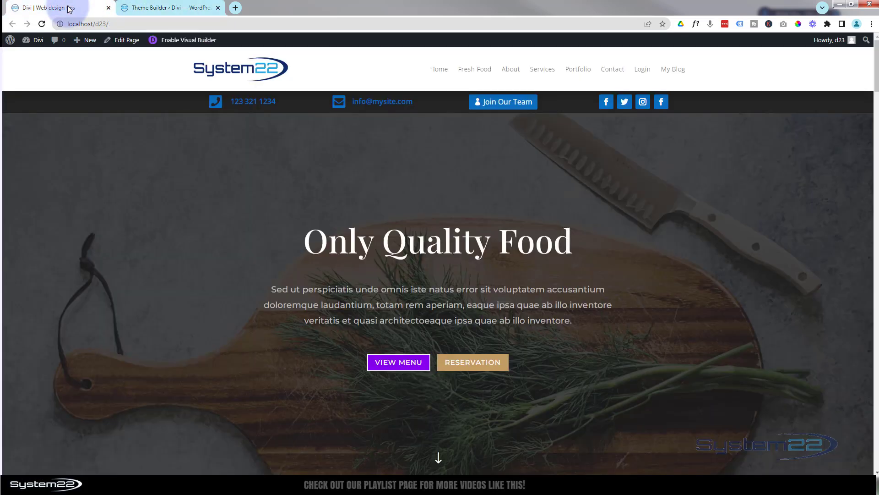
pyautogui.click(42, 24)
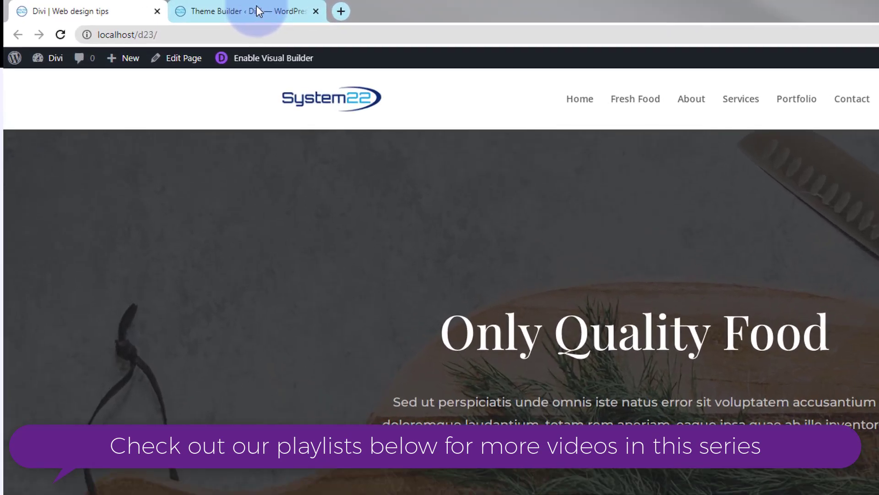
# - Build a new Global Header from scratch for the Default Website Template
pyautogui.click(178, 7)
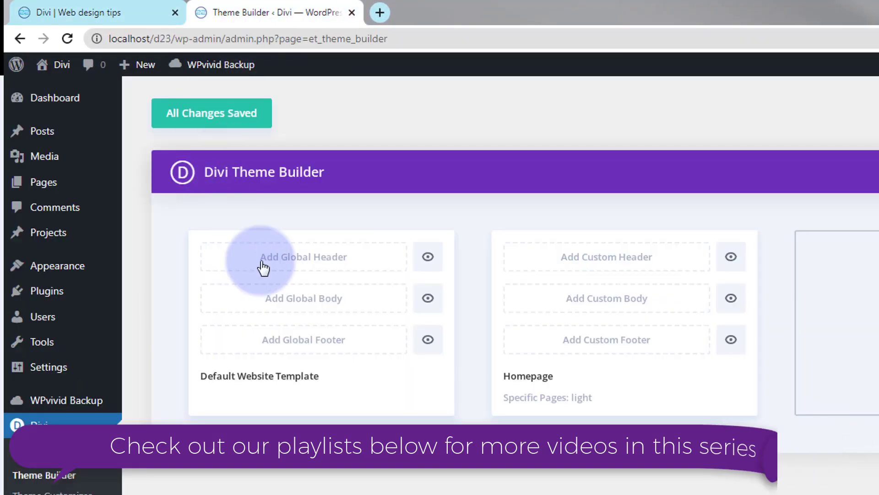
pyautogui.click(318, 264)
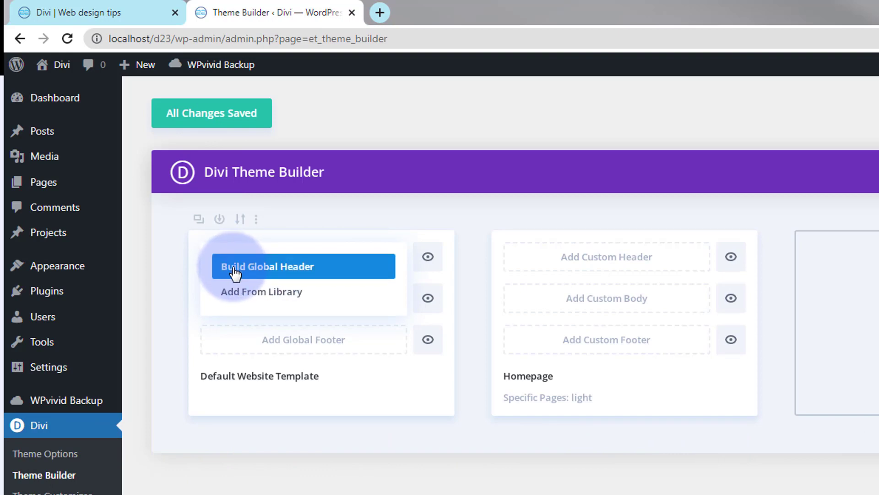
pyautogui.click(276, 273)
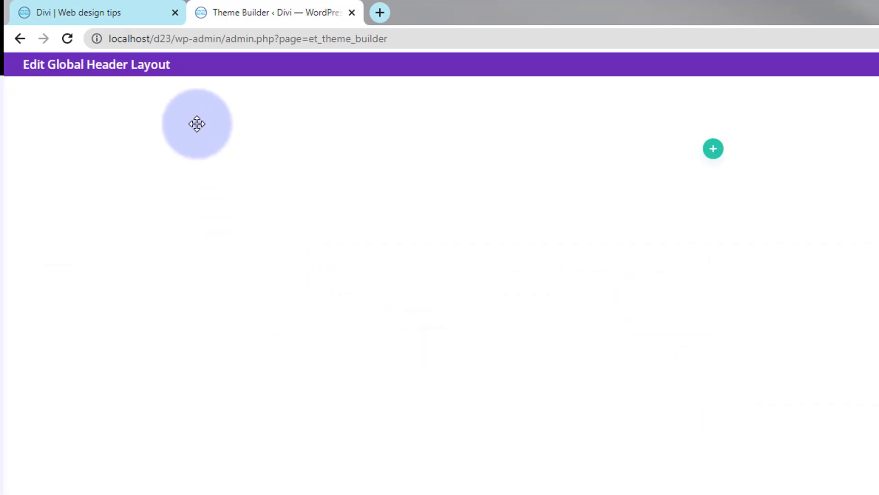
pyautogui.moveTo(210, 116)
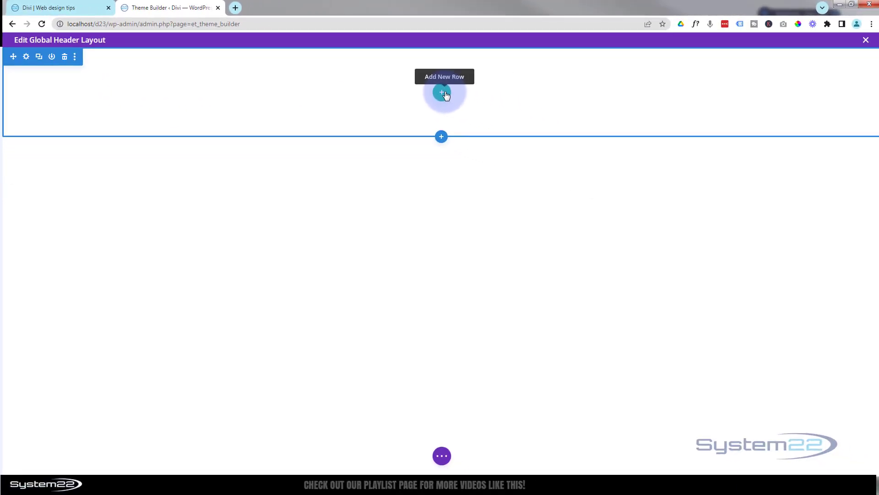
pyautogui.click(62, 8)
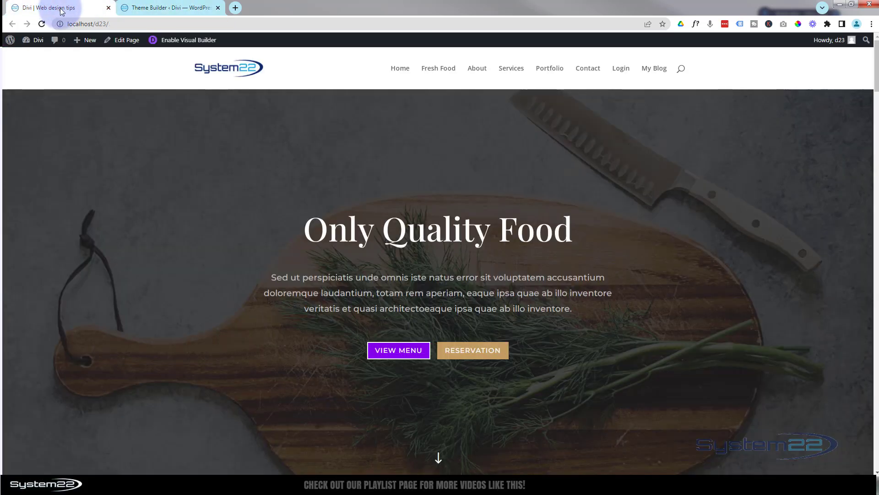
pyautogui.click(185, 8)
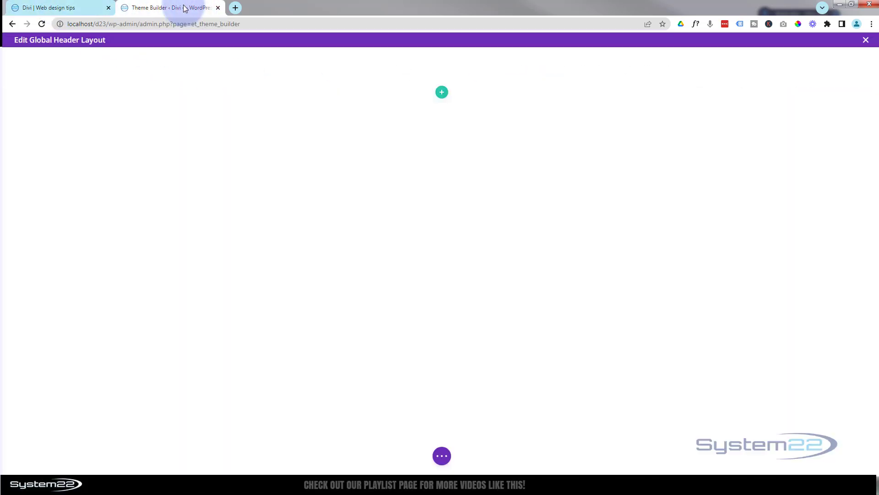
# - Add a row with a single full-width column to the header section
pyautogui.click(442, 93)
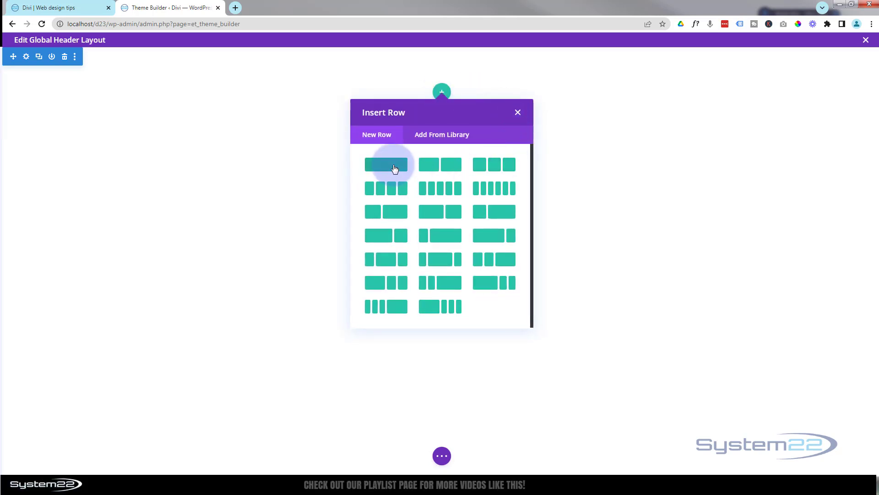
pyautogui.click(395, 169)
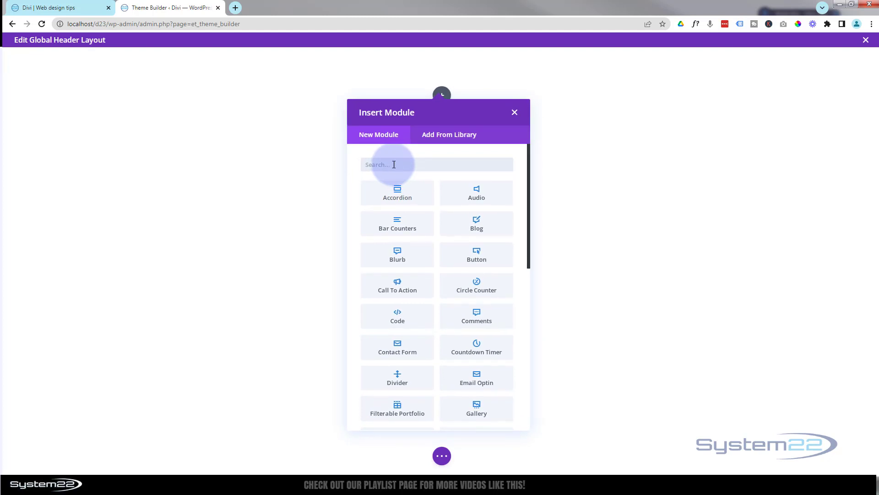
pyautogui.scroll(-4, 435, 214)
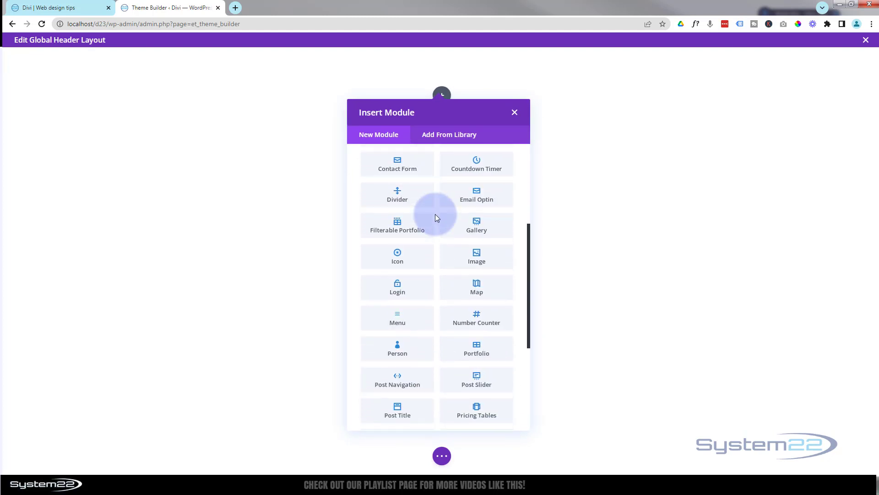
# - Add a Menu module using the 'top custom' menu with the System22 logo
pyautogui.click(404, 323)
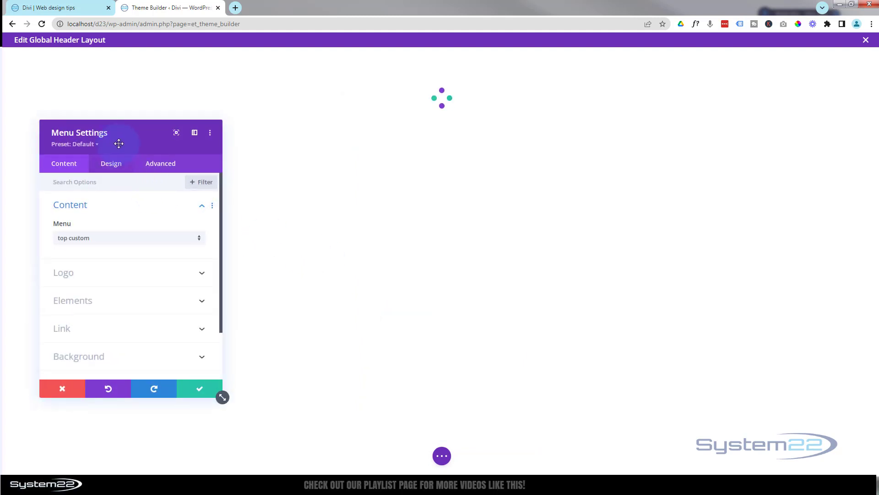
pyautogui.moveTo(117, 141); pyautogui.dragTo(607, 105)
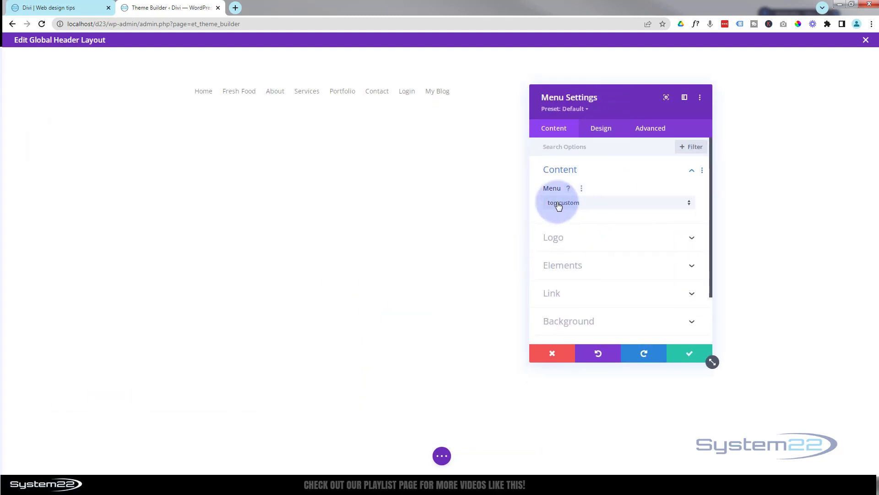
pyautogui.click(608, 206)
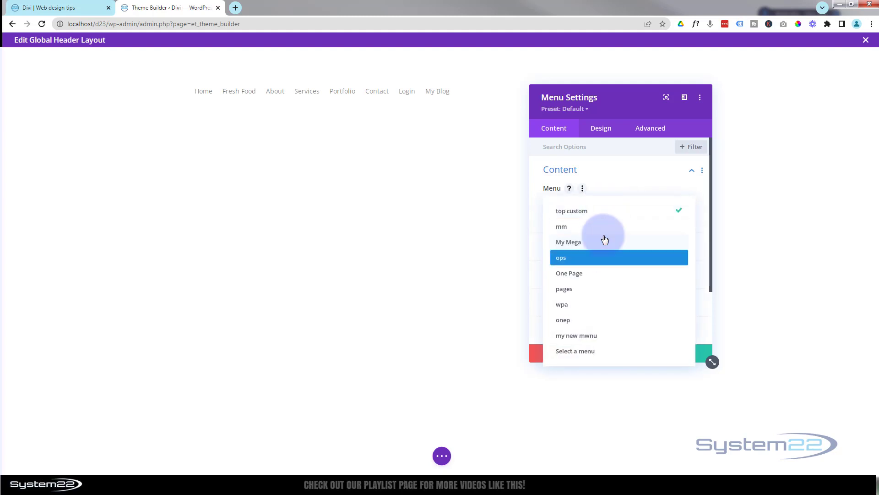
pyautogui.click(600, 213)
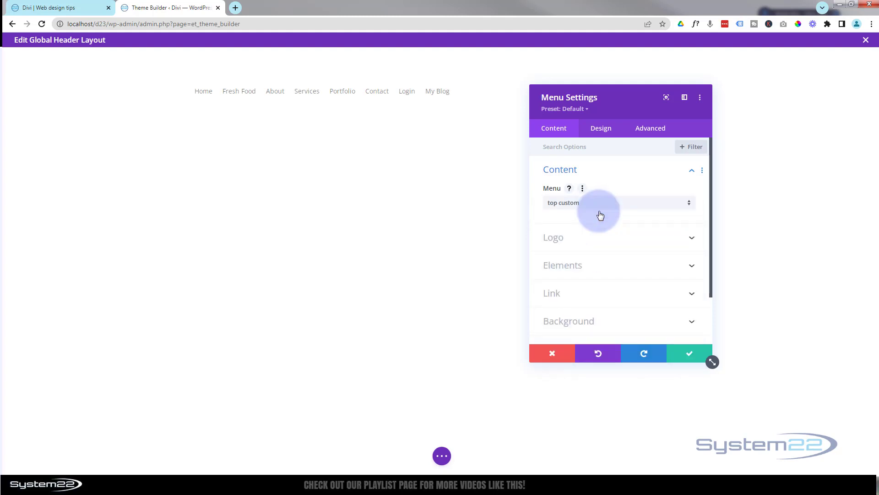
pyautogui.click(591, 240)
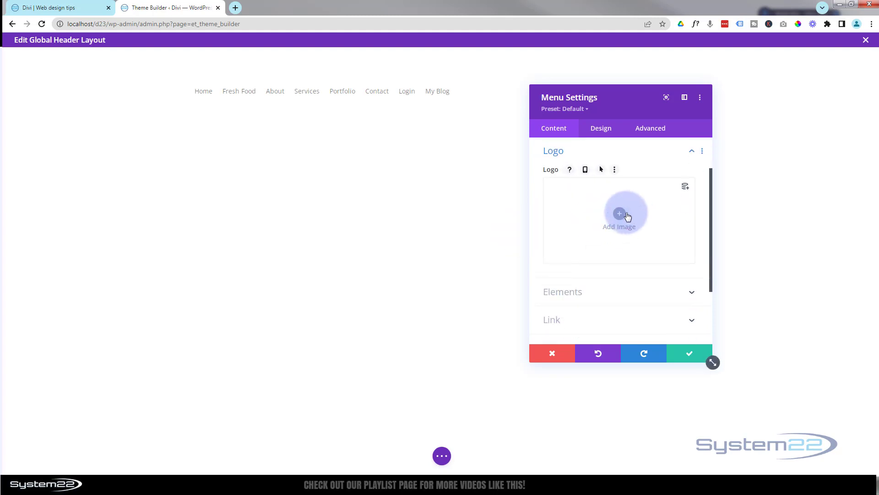
pyautogui.click(617, 213)
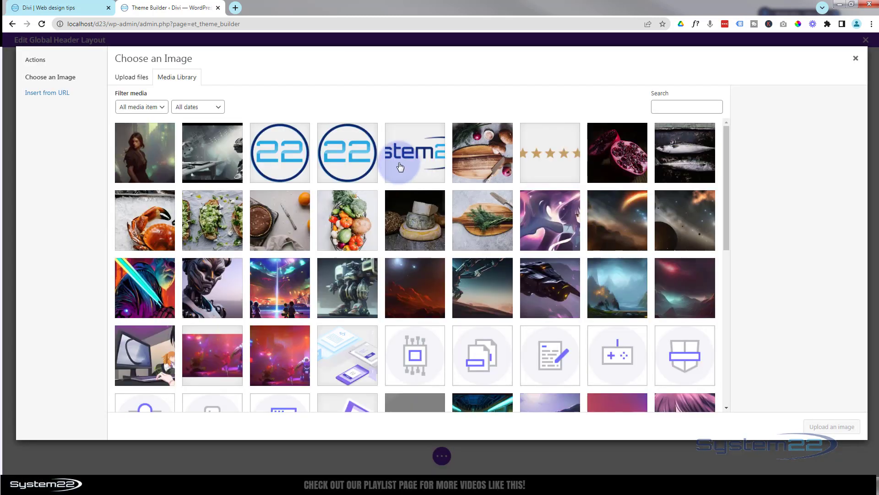
pyautogui.click(399, 159)
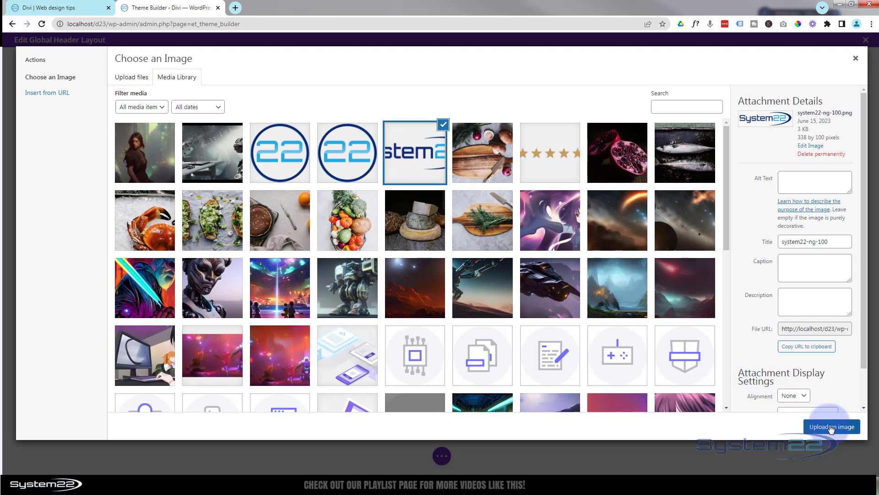
pyautogui.click(831, 428)
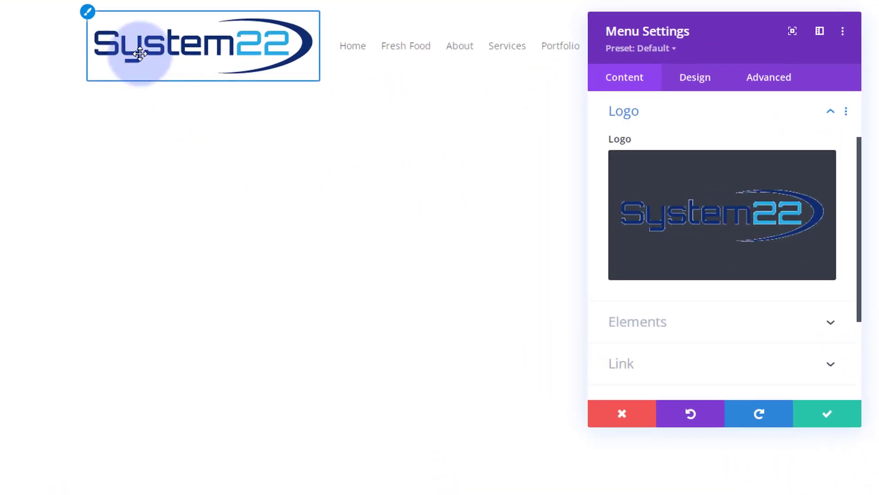
# - Turn off the menu's cart and search icons and compare with the live homepage
pyautogui.scroll(-2, 791, 351)
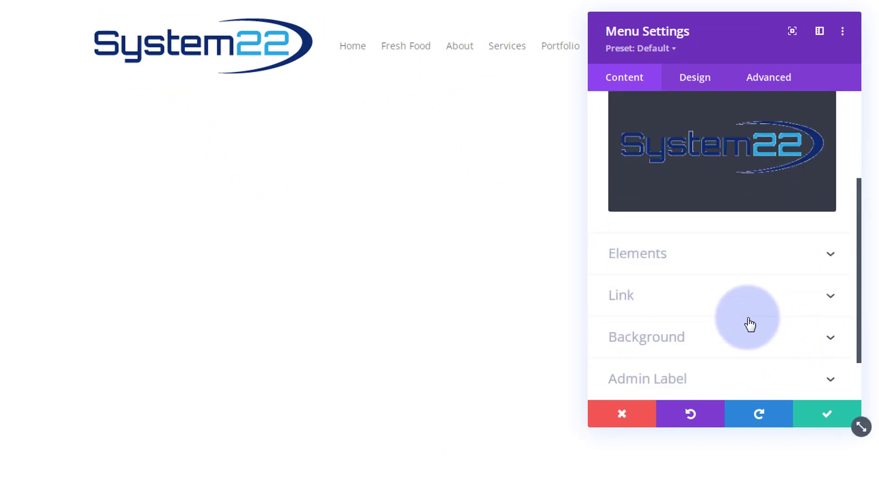
pyautogui.click(718, 254)
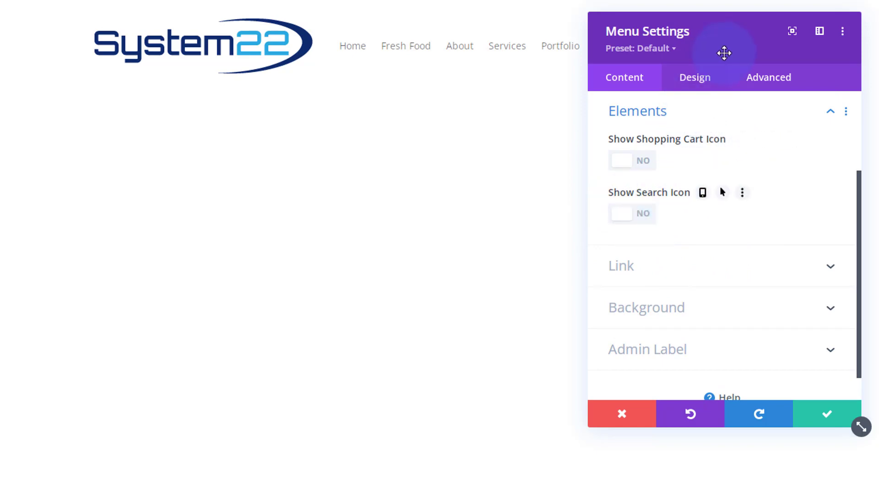
pyautogui.moveTo(724, 53); pyautogui.dragTo(585, 163)
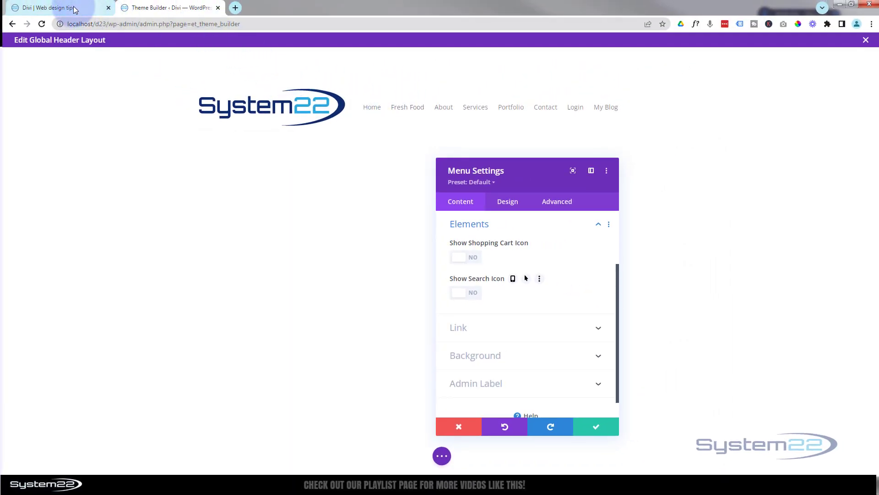
pyautogui.click(99, 7)
pyautogui.click(165, 7)
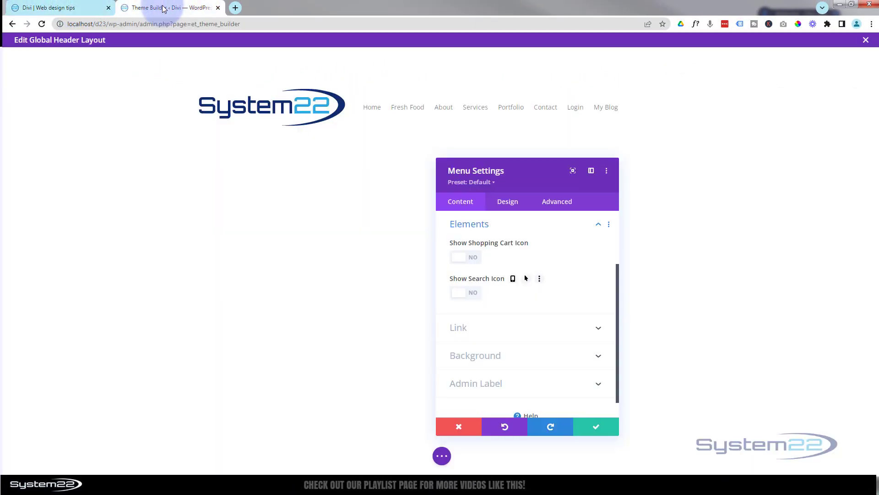
# - Right-align the Menu module's menu text
pyautogui.click(509, 206)
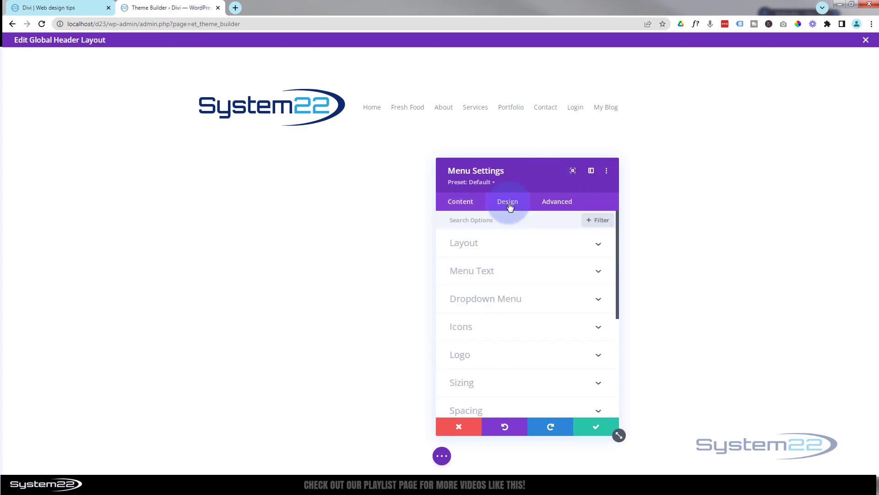
pyautogui.click(516, 243)
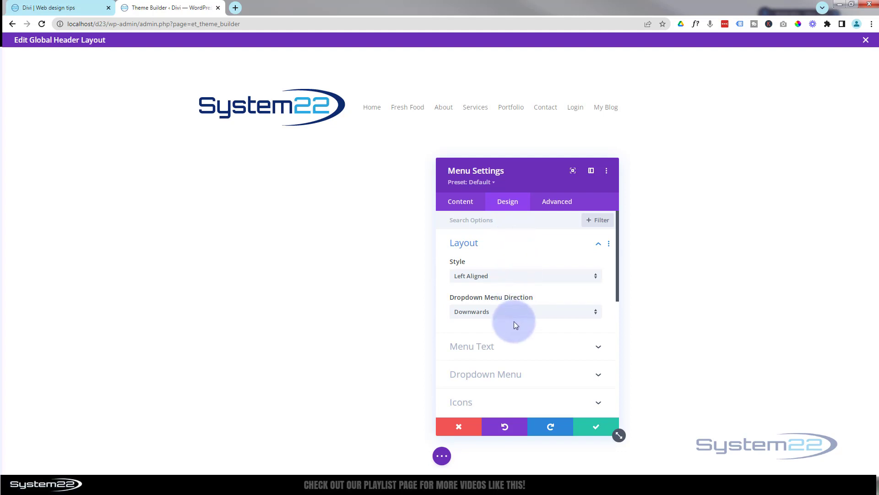
pyautogui.moveTo(521, 321)
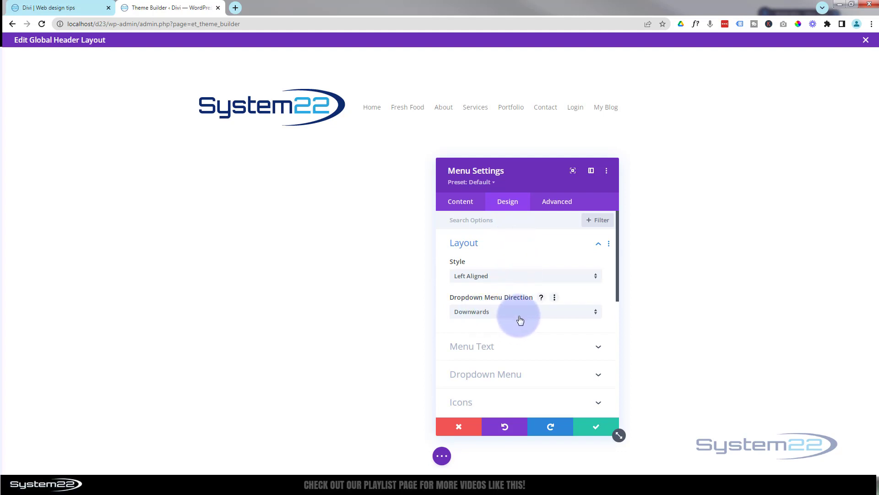
pyautogui.click(515, 344)
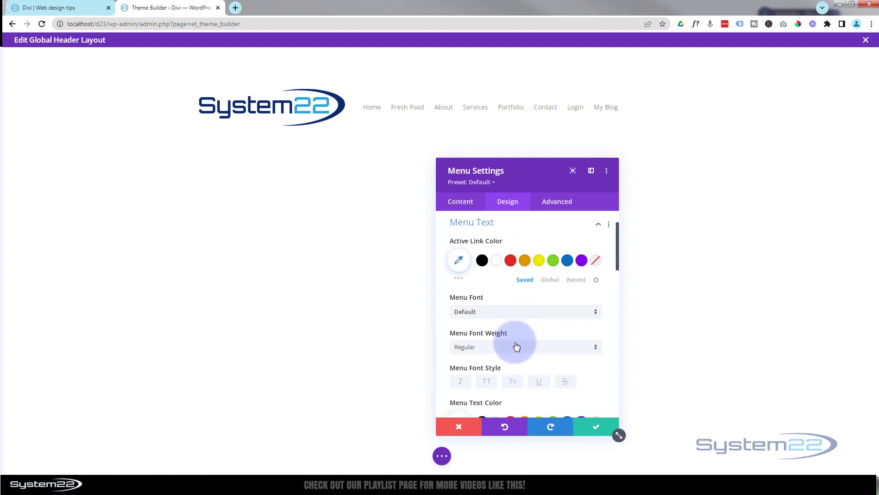
pyautogui.scroll(-3, 515, 286)
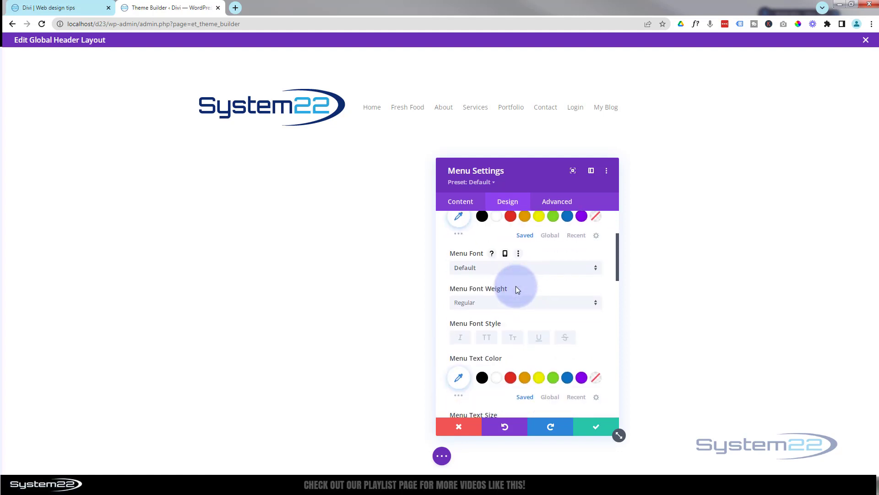
pyautogui.scroll(-5, 515, 288)
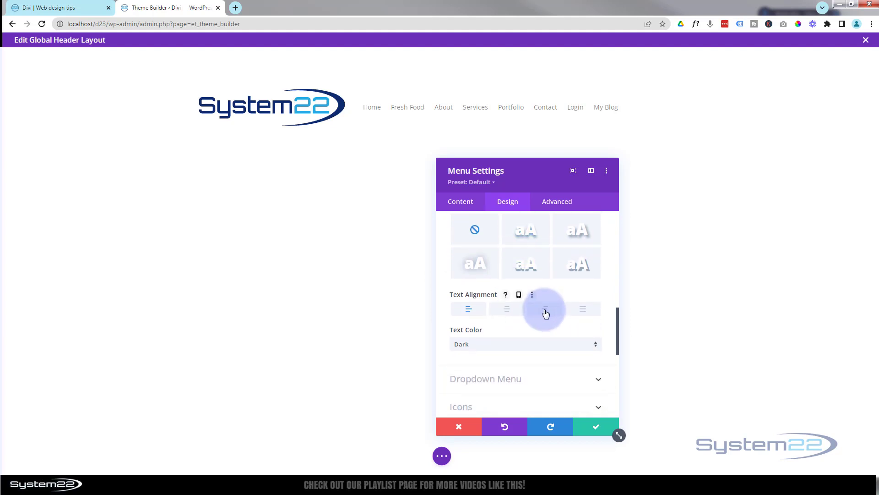
pyautogui.click(546, 313)
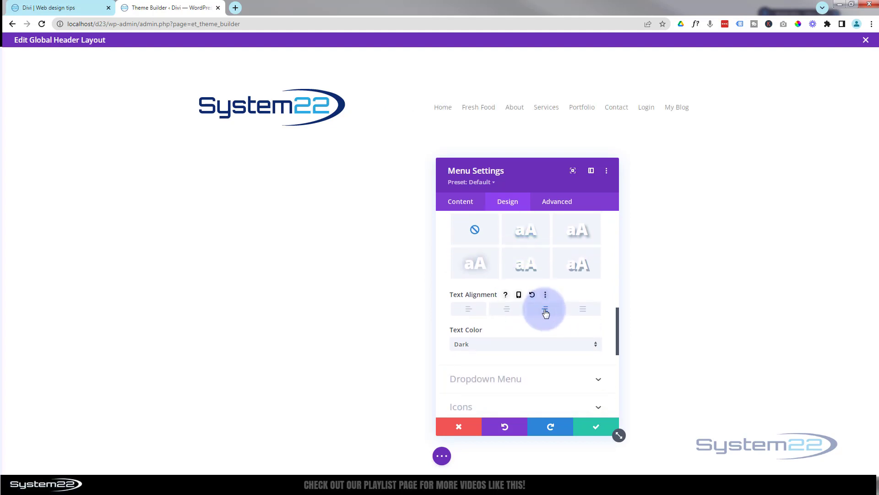
# - Set the menu's logo width to 20%, checking the result on the live site
pyautogui.scroll(-5, 534, 308)
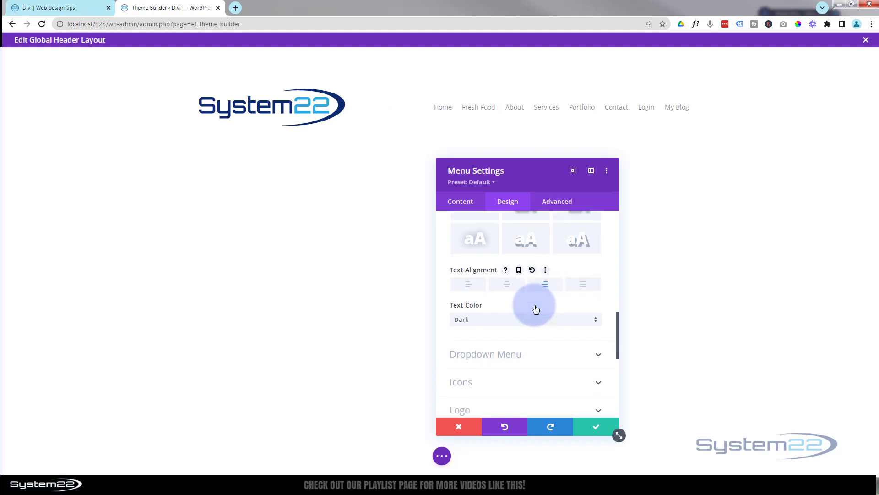
pyautogui.click(512, 280)
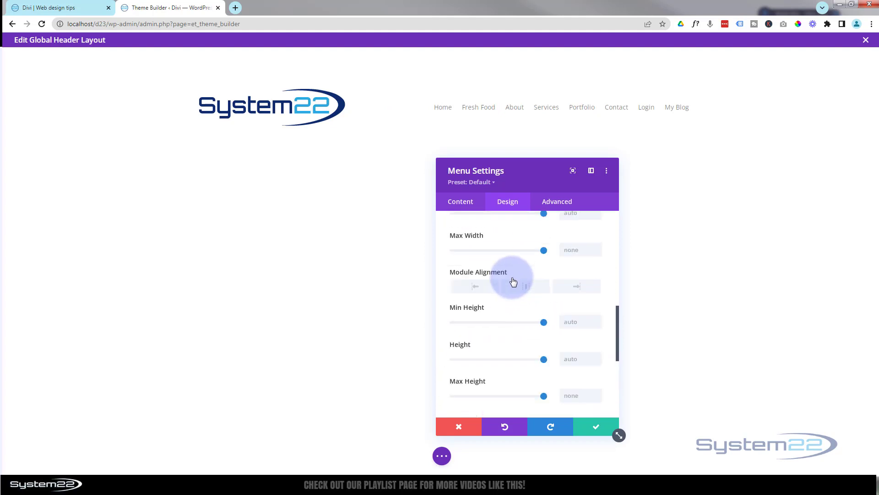
pyautogui.moveTo(455, 243)
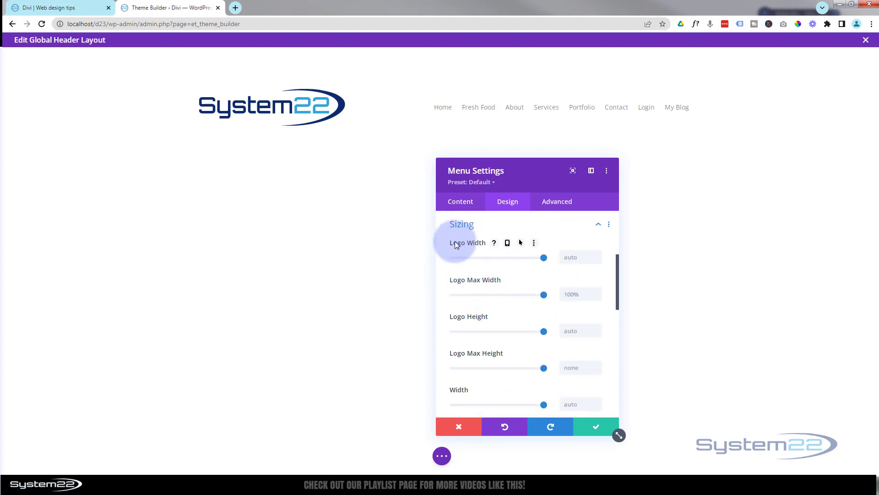
pyautogui.moveTo(543, 258); pyautogui.dragTo(472, 253)
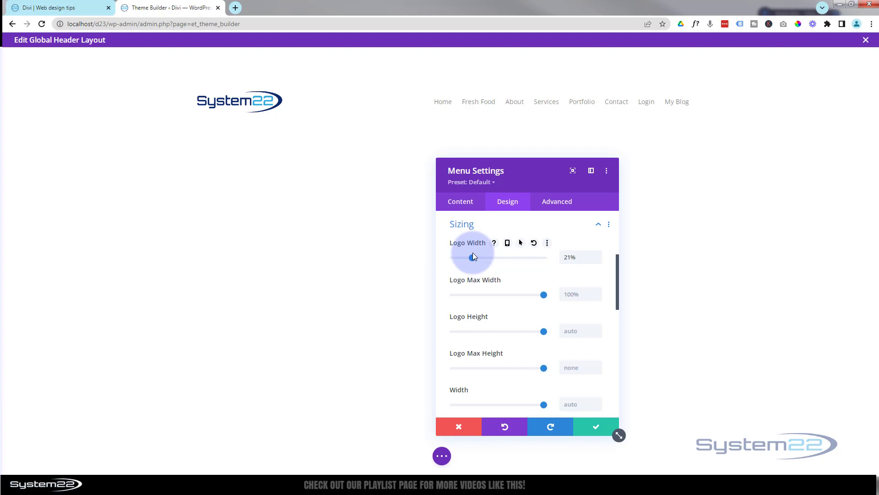
pyautogui.click(86, 11)
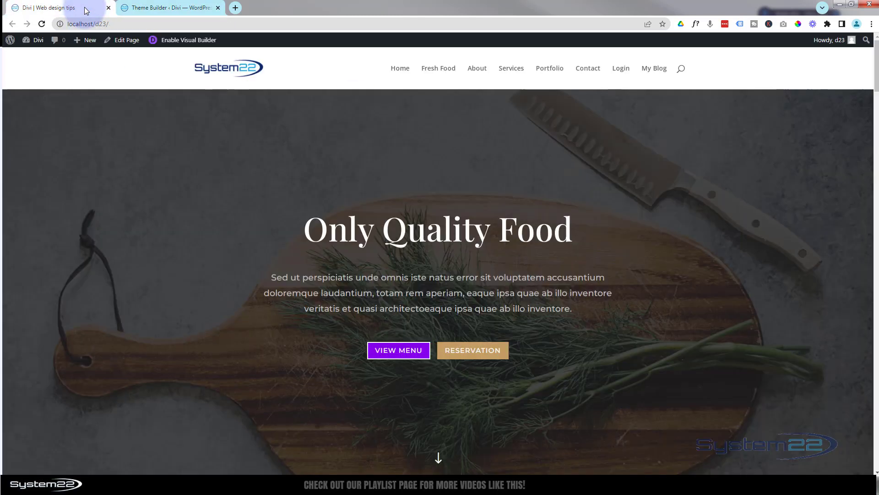
pyautogui.click(179, 8)
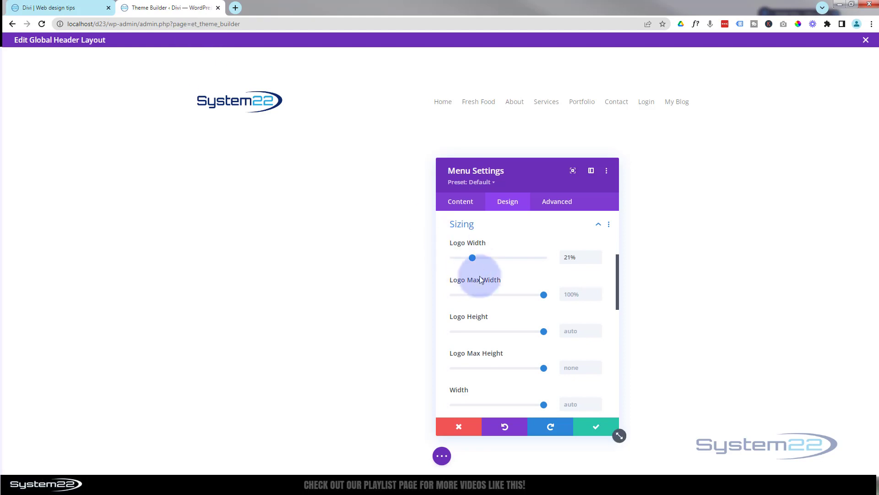
pyautogui.moveTo(472, 261); pyautogui.dragTo(472, 261)
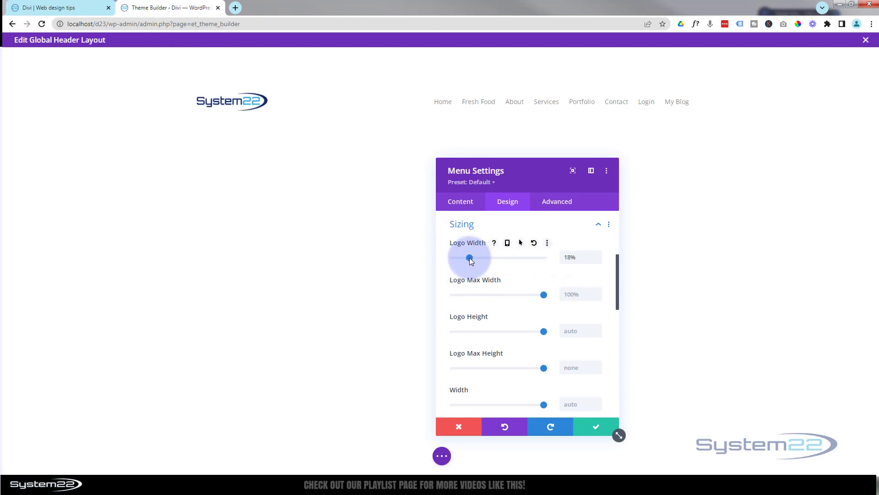
pyautogui.click(598, 255)
pyautogui.click(598, 255)
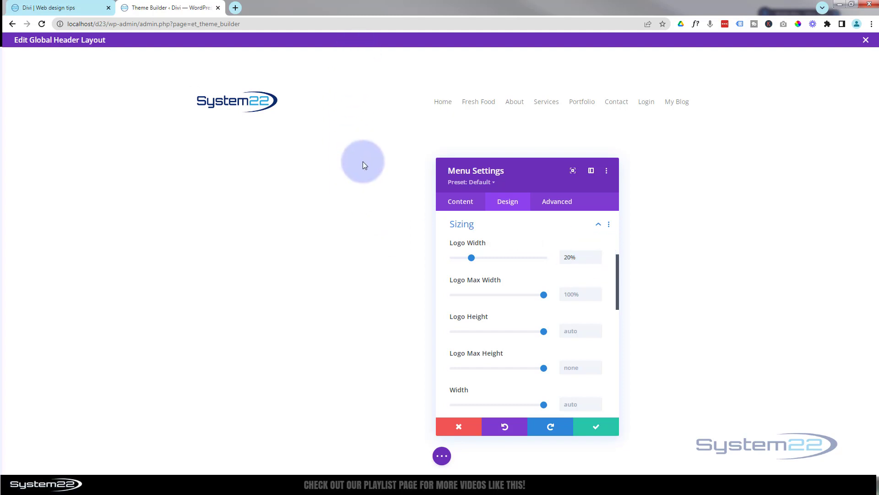
# - Save the menu, then set the header section's top and bottom padding to 0px
pyautogui.click(593, 426)
pyautogui.moveTo(114, 70)
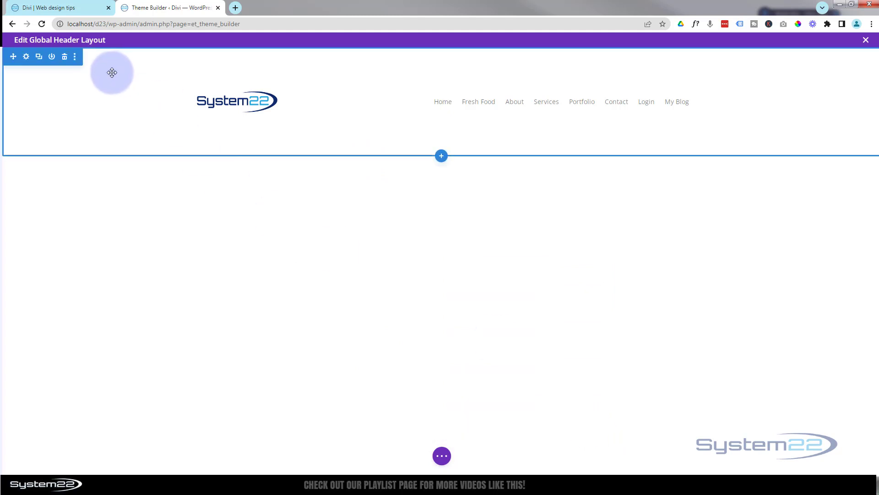
pyautogui.click(26, 57)
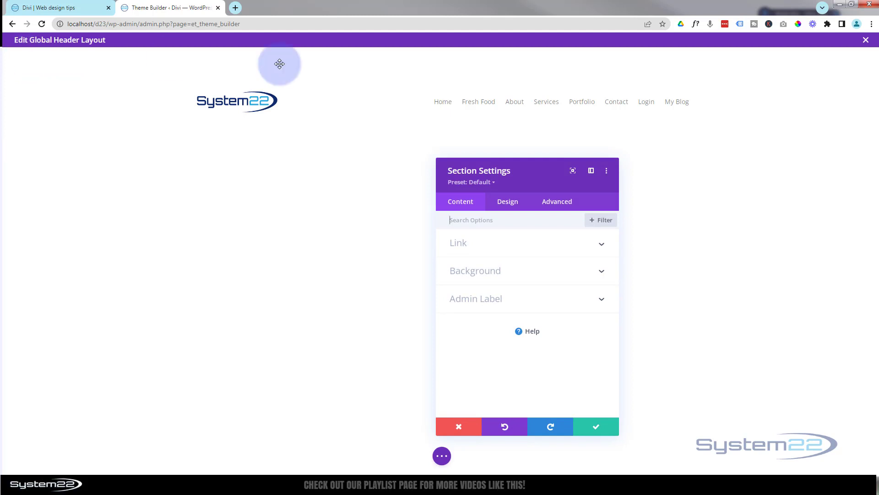
pyautogui.click(512, 207)
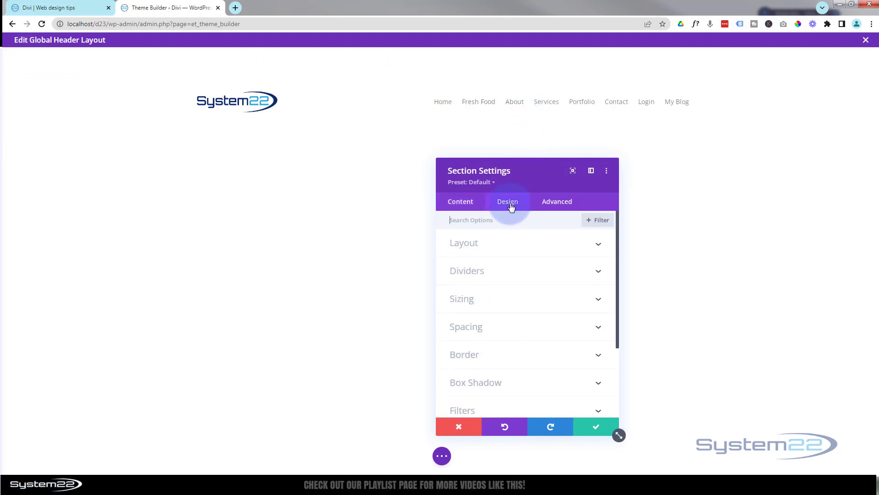
pyautogui.click(520, 326)
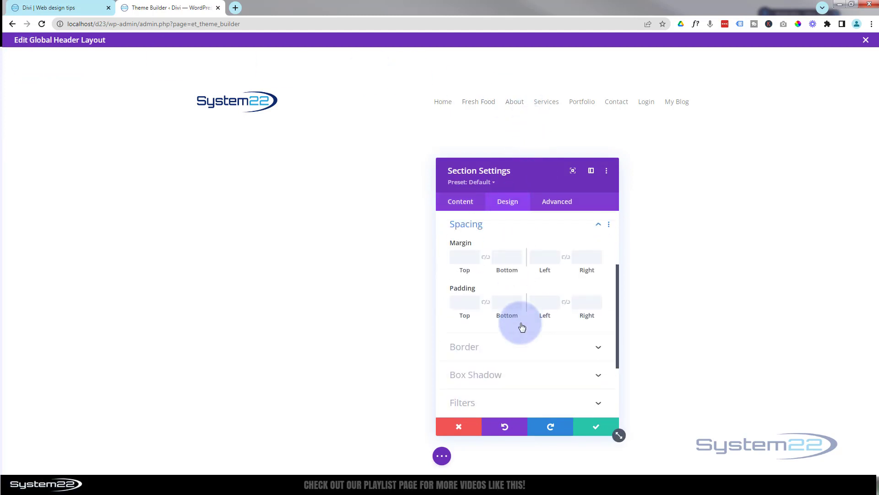
pyautogui.click(480, 310)
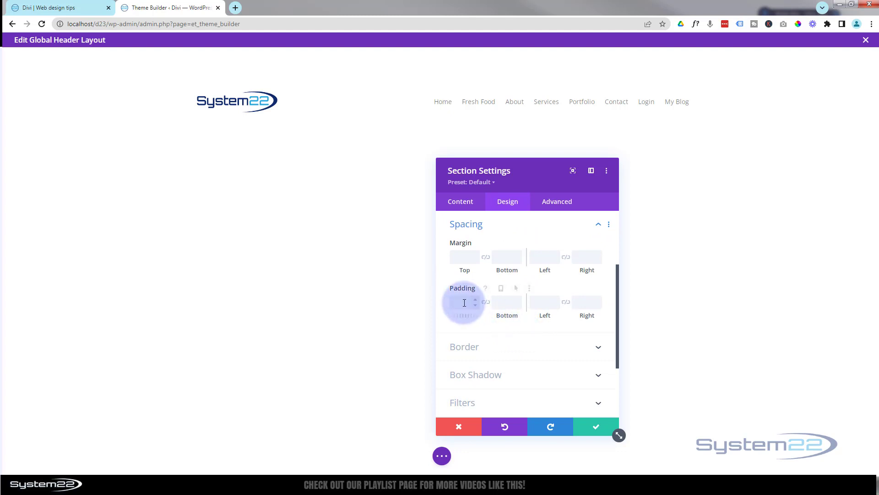
pyautogui.click(461, 303)
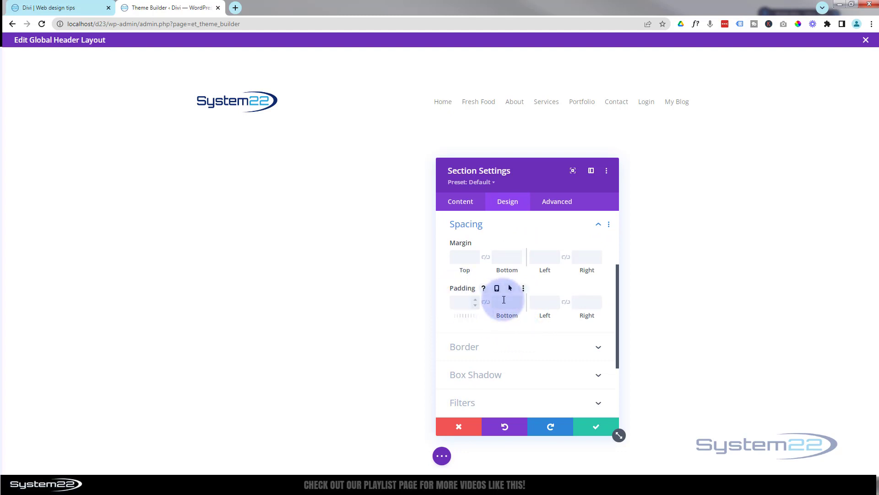
pyautogui.click(463, 242)
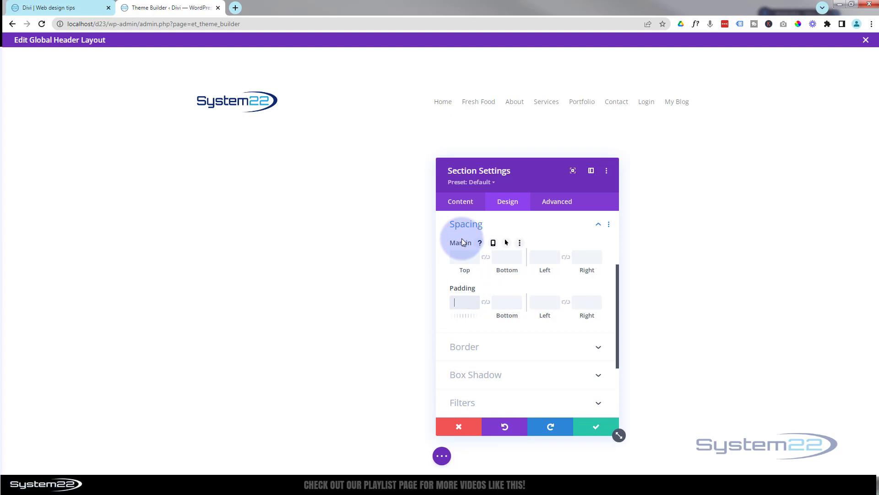
pyautogui.click(464, 303)
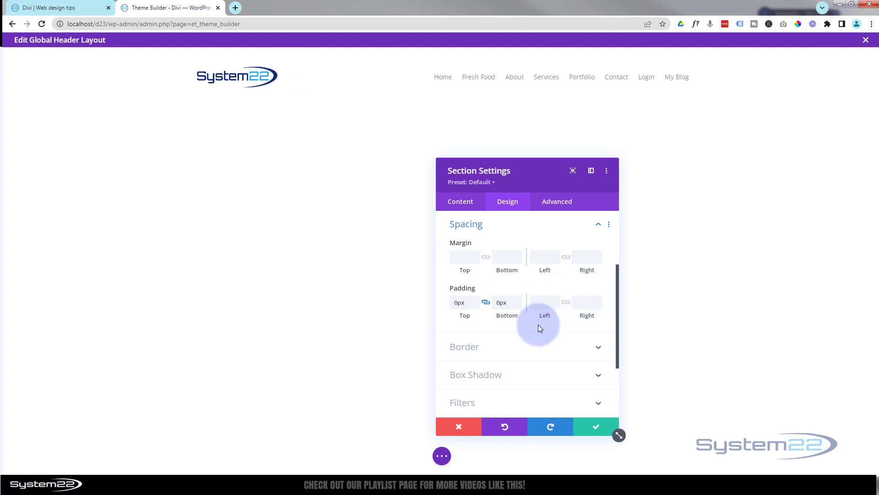
# - Give the header section a bottom box shadow preset and save the section settings
pyautogui.click(512, 374)
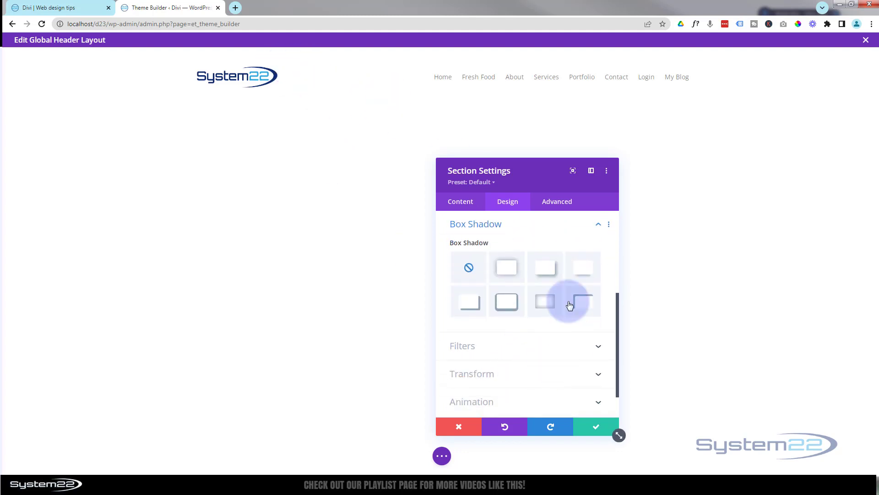
pyautogui.click(583, 266)
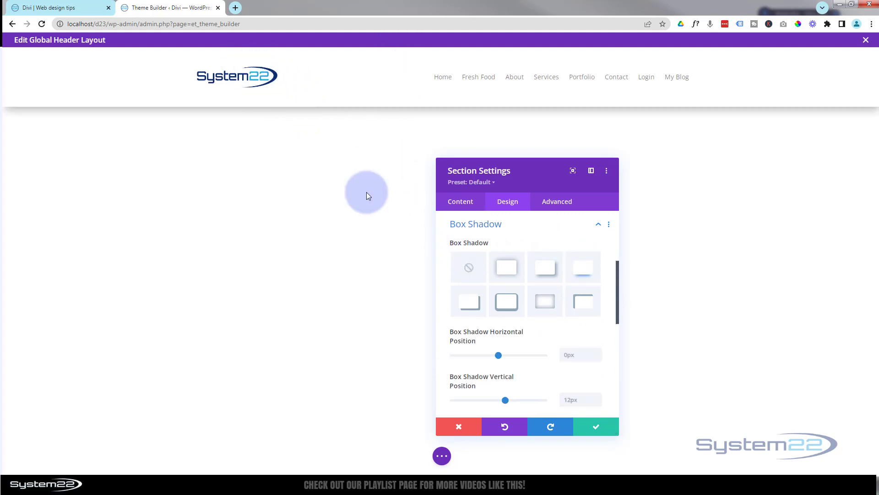
pyautogui.click(593, 426)
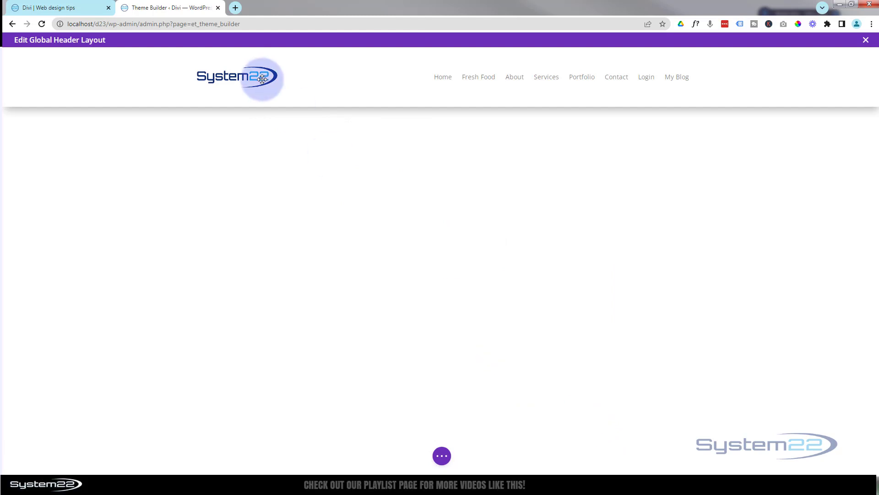
pyautogui.moveTo(236, 75)
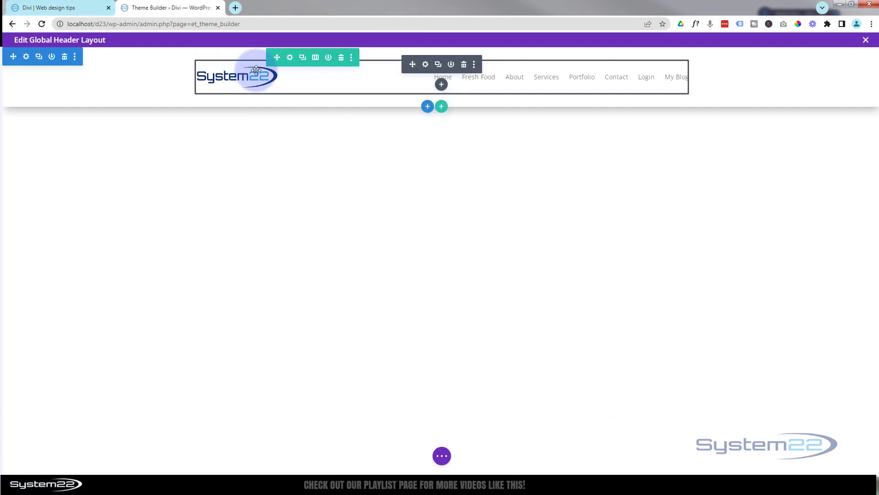
# - Set the header row's padding to 5px top and bottom, linked, and save the row
pyautogui.click(291, 57)
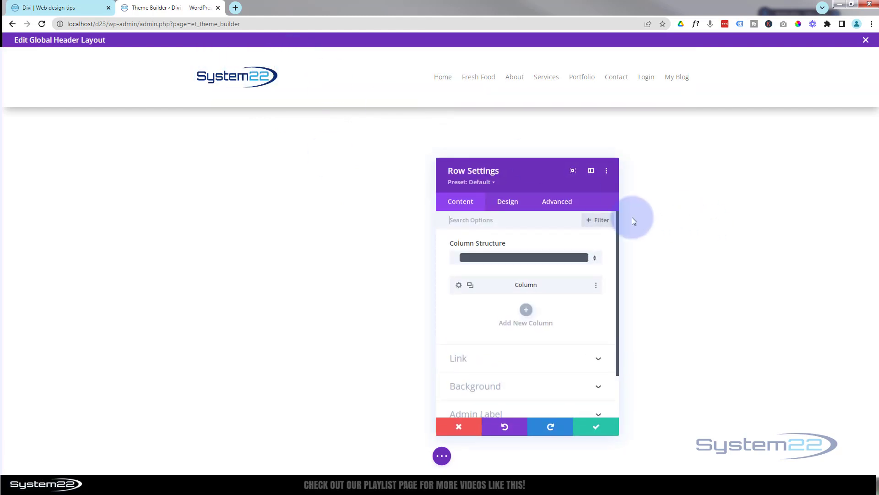
pyautogui.click(508, 201)
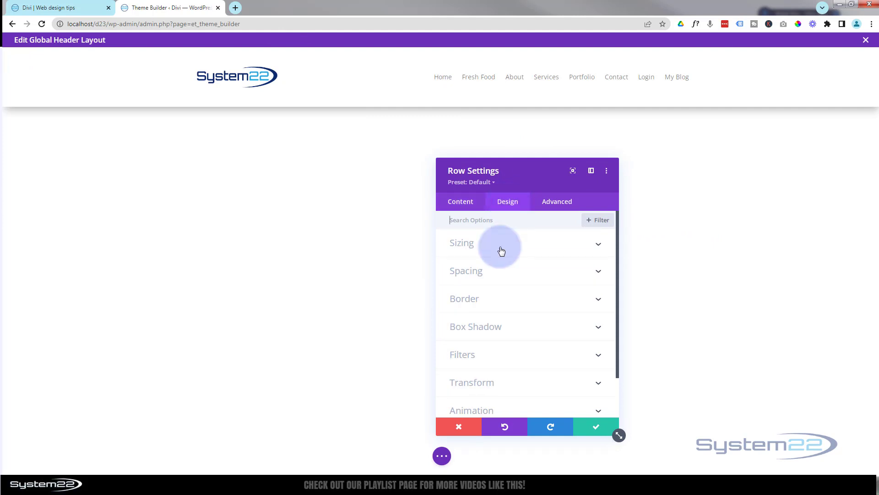
pyautogui.click(516, 271)
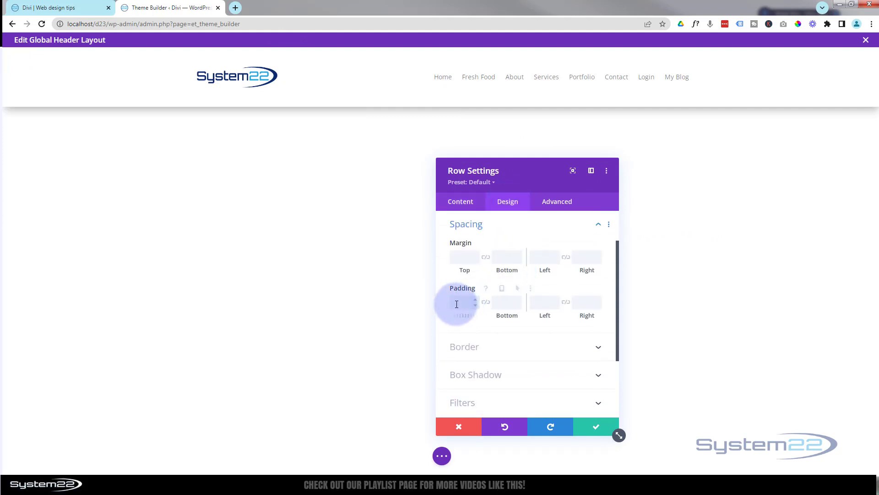
pyautogui.click(457, 304)
pyautogui.write('5px')
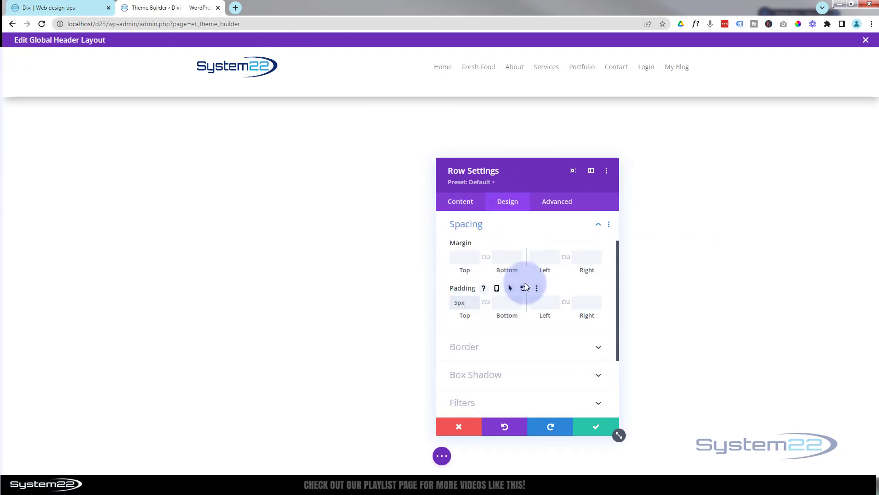
pyautogui.click(487, 303)
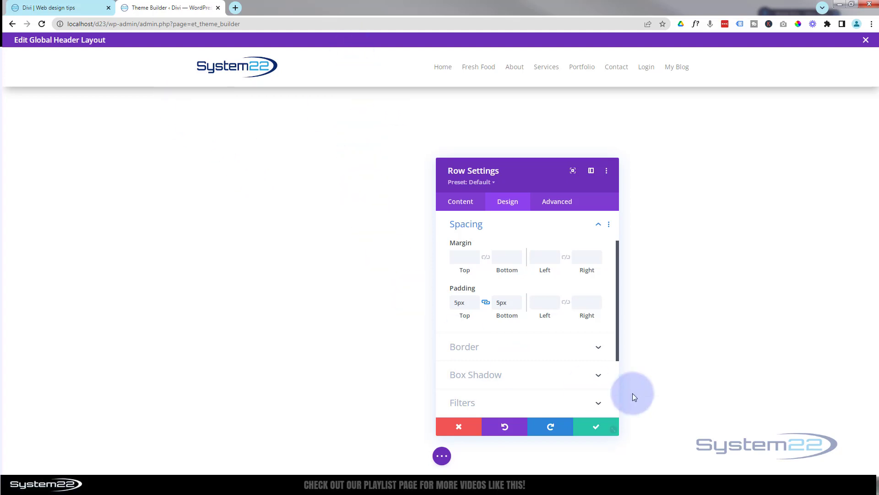
pyautogui.click(598, 427)
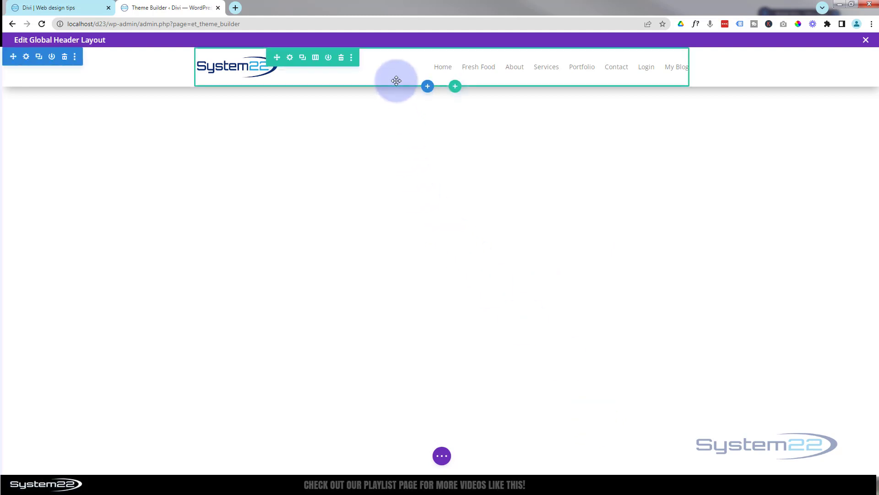
# - Insert a regular section with a four-column row and a Blurb in column one
pyautogui.click(427, 87)
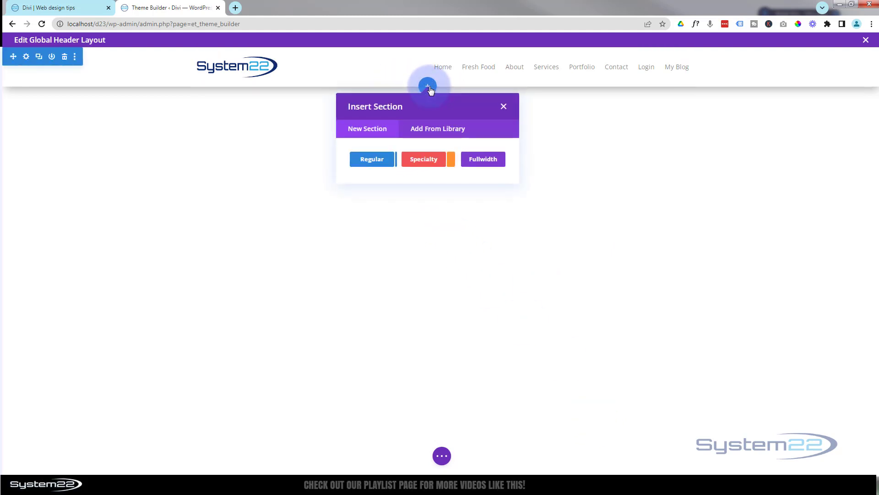
pyautogui.click(372, 160)
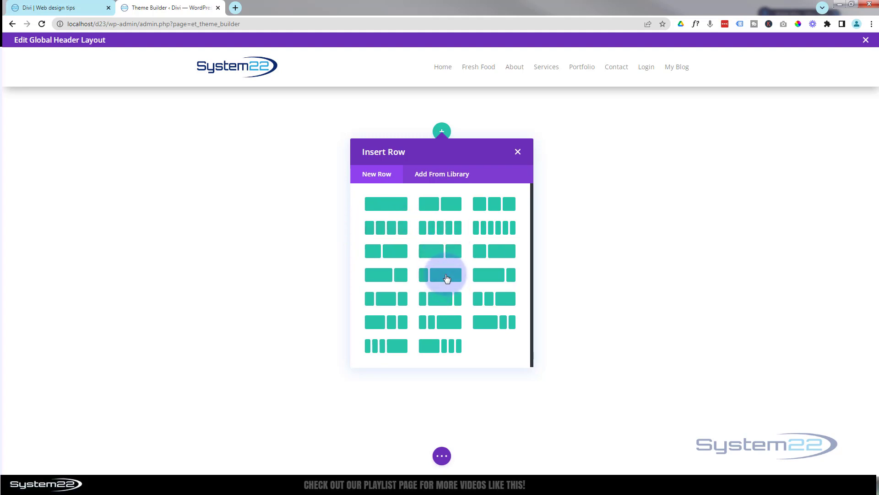
pyautogui.click(393, 232)
pyautogui.click(310, 196)
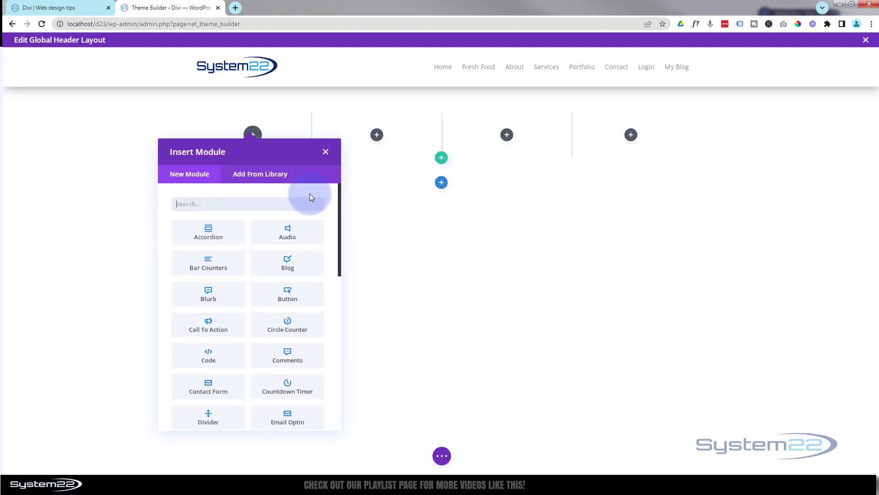
pyautogui.click(209, 295)
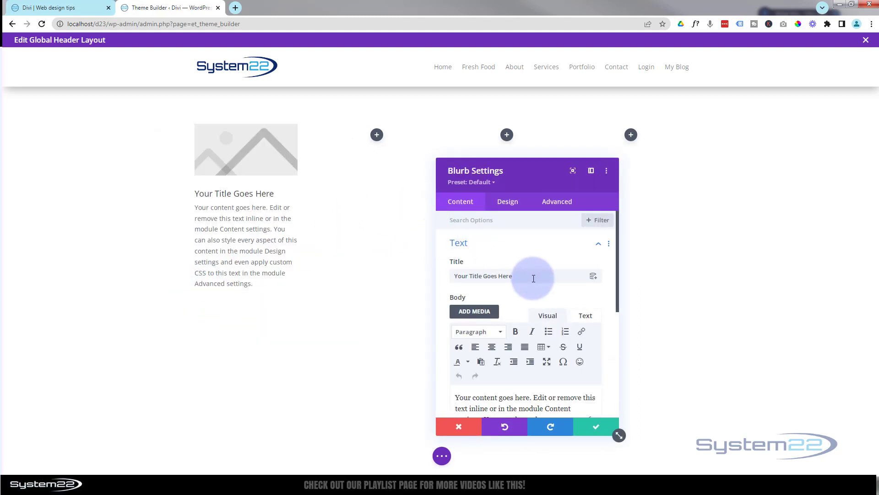
pyautogui.click(489, 277)
pyautogui.moveTo(489, 276); pyautogui.dragTo(452, 275)
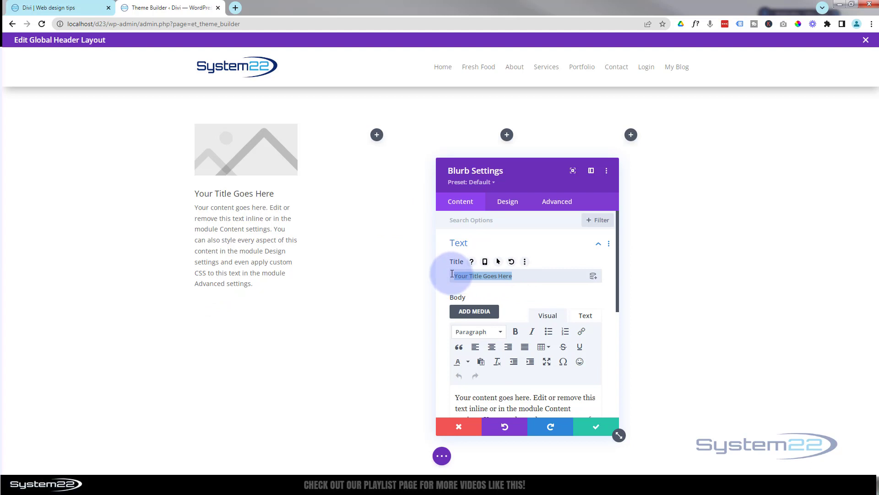
pyautogui.press('BackSpace')
pyautogui.scroll(-3, 494, 289)
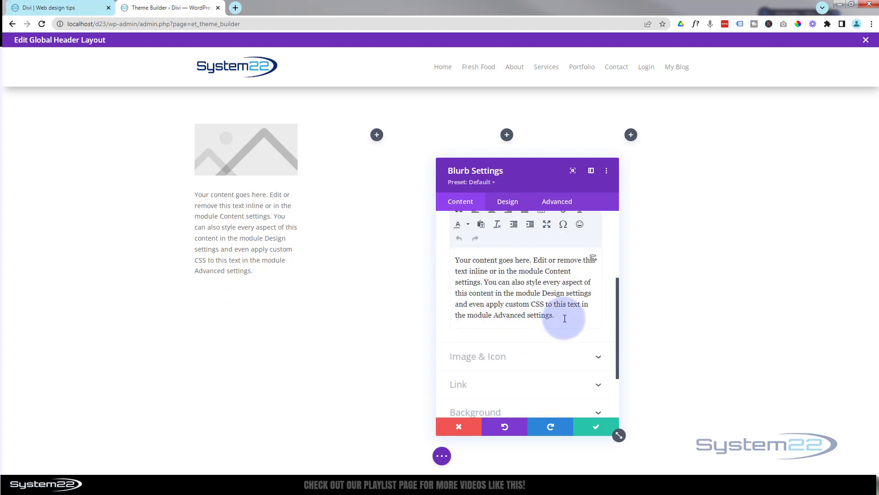
pyautogui.moveTo(565, 318); pyautogui.dragTo(448, 222)
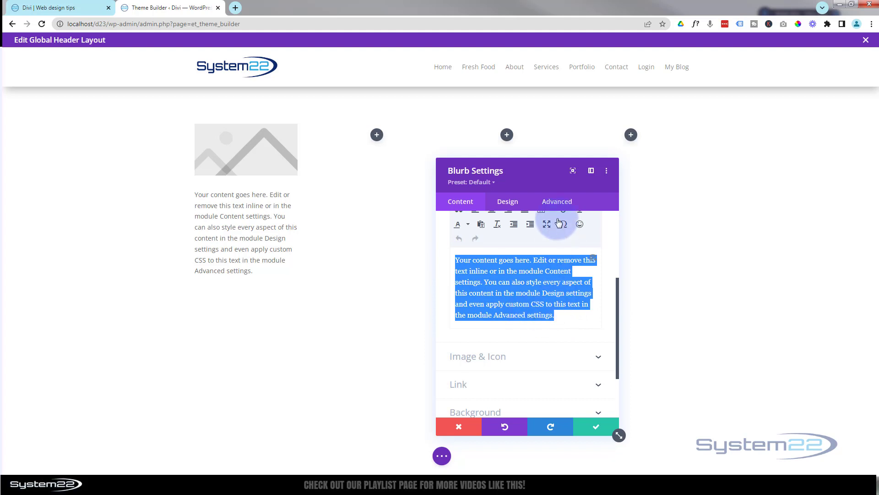
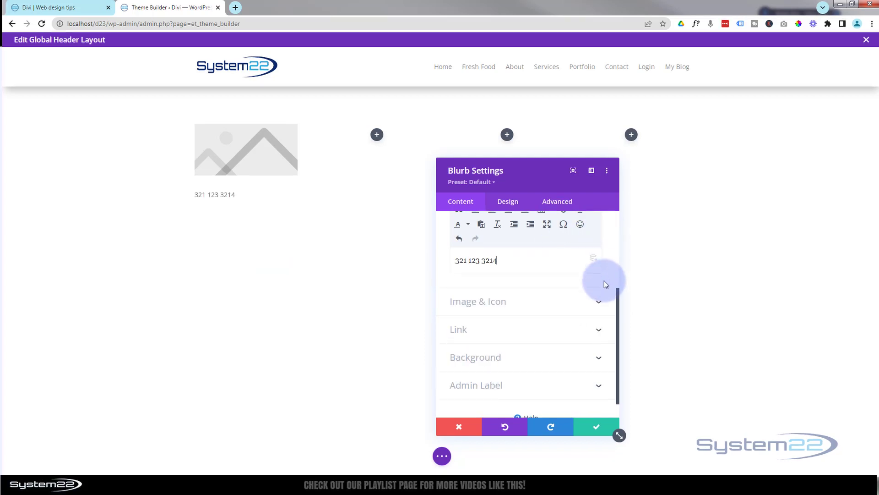
pyautogui.click(210, 197)
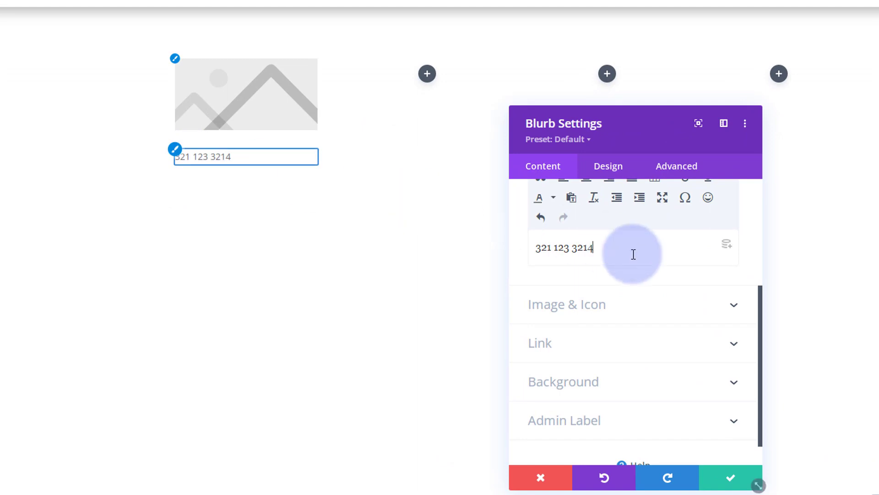
# - Switch the blurb from an image to the phone icon
pyautogui.click(620, 306)
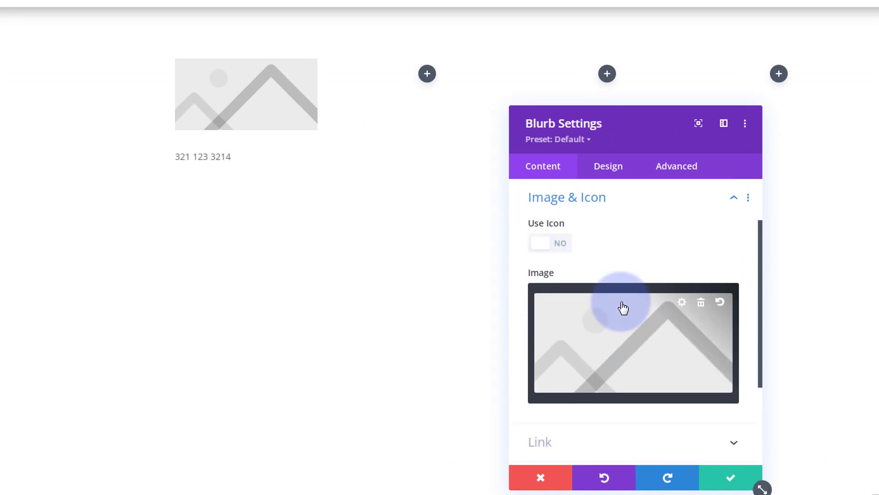
pyautogui.click(553, 250)
pyautogui.click(567, 296)
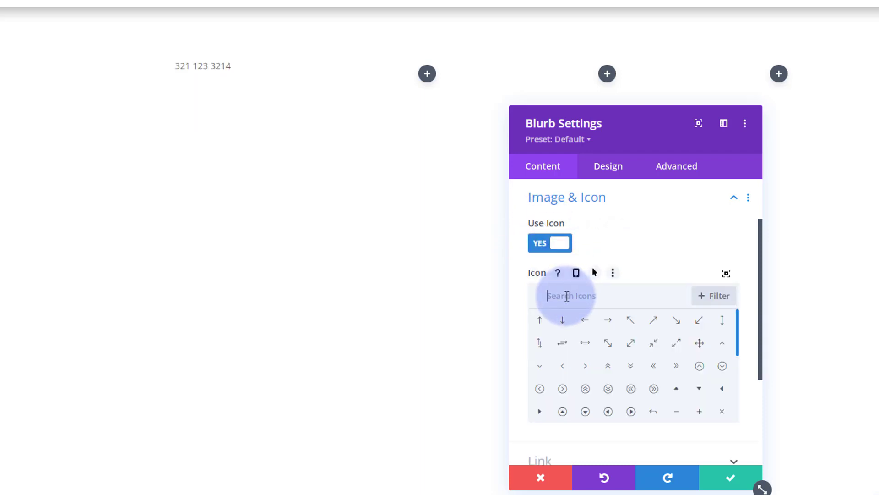
pyautogui.write('phone')
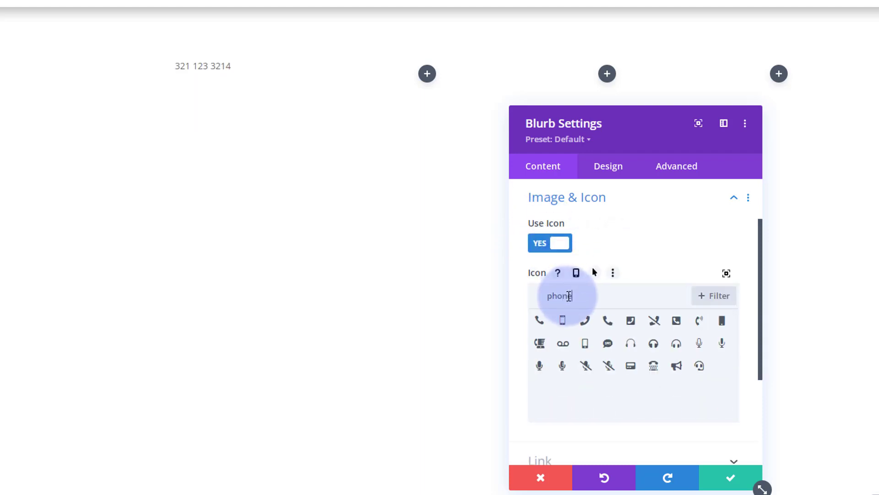
pyautogui.click(633, 327)
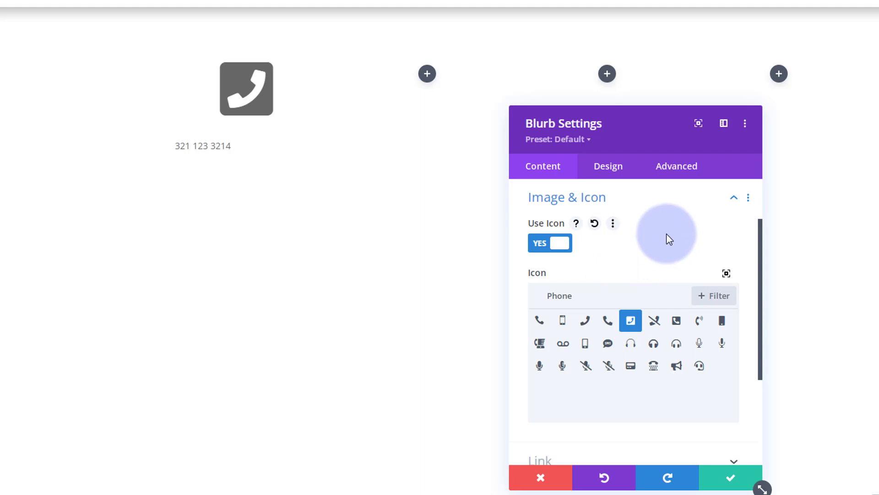
pyautogui.click(608, 173)
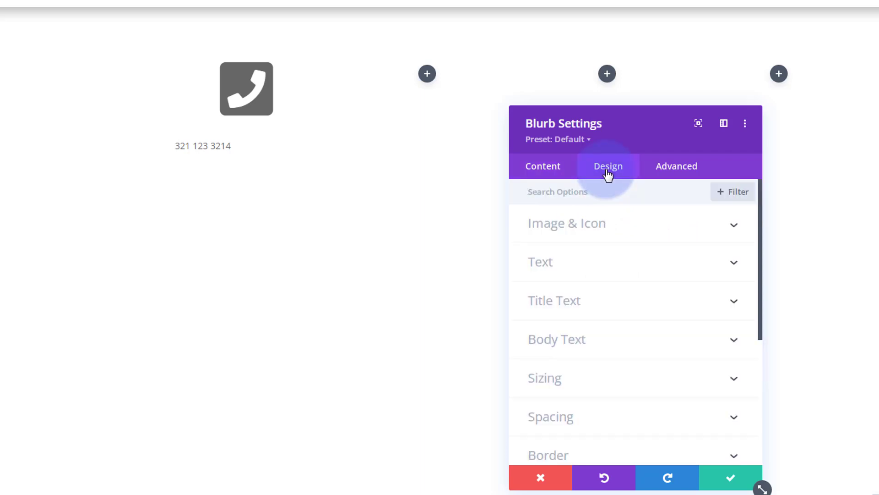
# - Colour the phone icon blue and place it to the left of the text
pyautogui.click(640, 226)
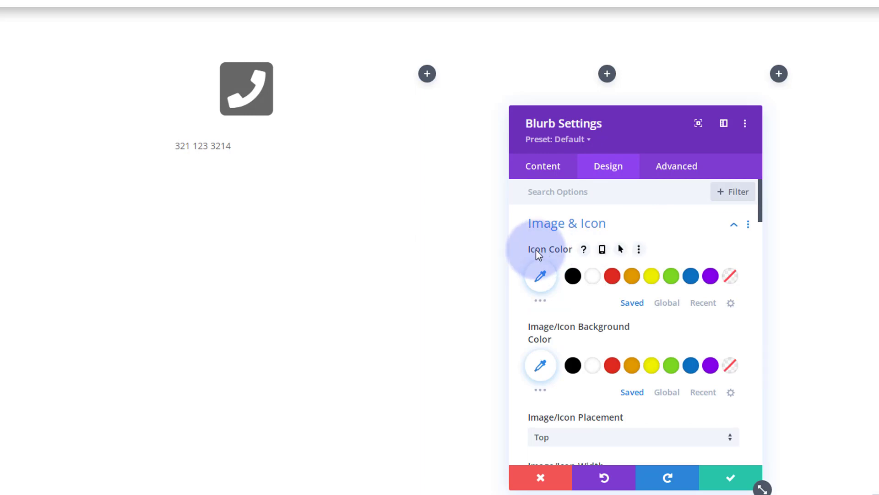
pyautogui.scroll(-2, 541, 275)
pyautogui.click(694, 214)
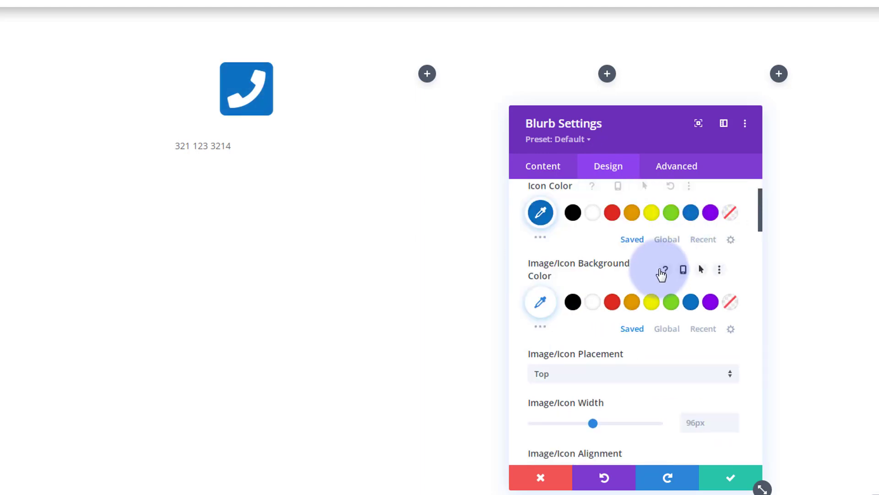
pyautogui.scroll(-4, 641, 277)
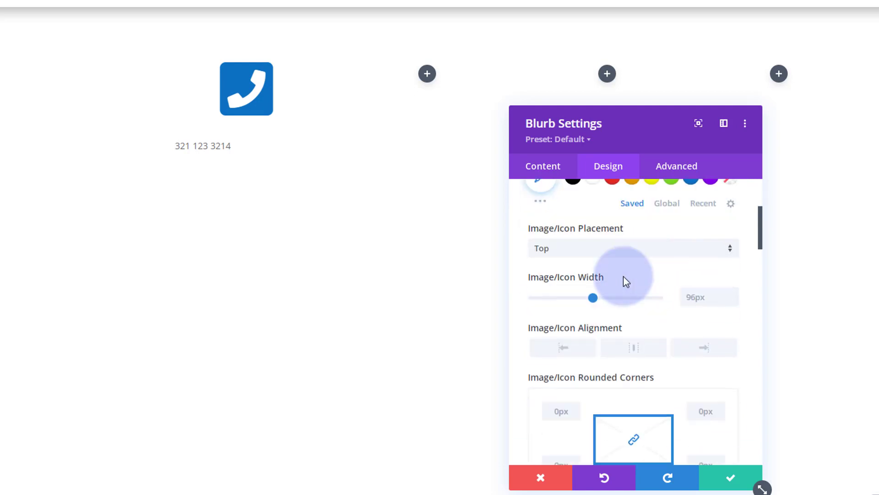
pyautogui.click(615, 249)
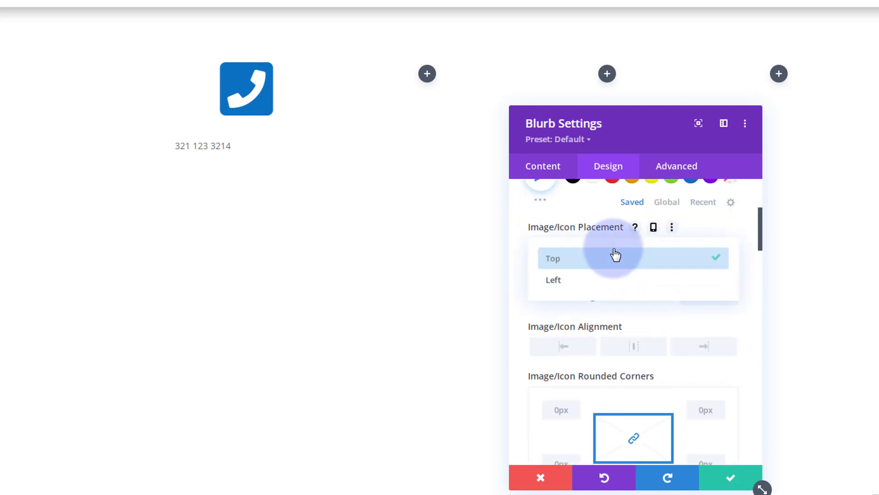
pyautogui.click(595, 280)
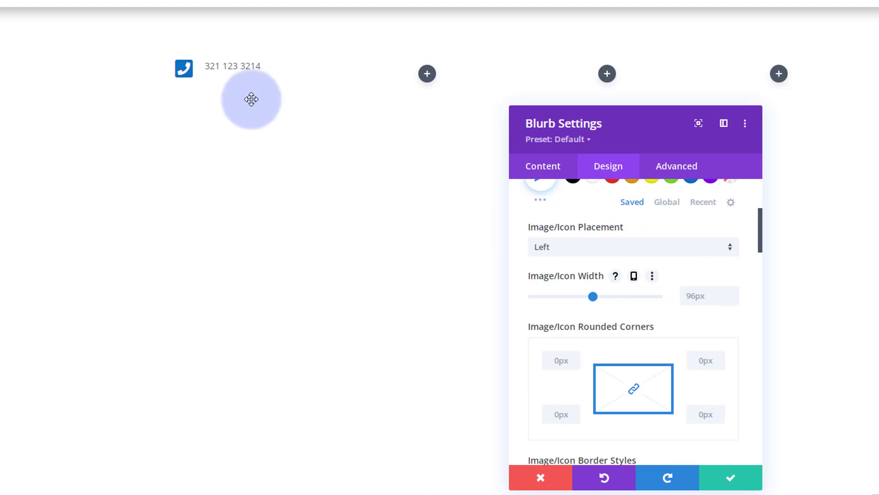
# - Select the phone number text and bring up the blurb's body text styling options
pyautogui.click(223, 69)
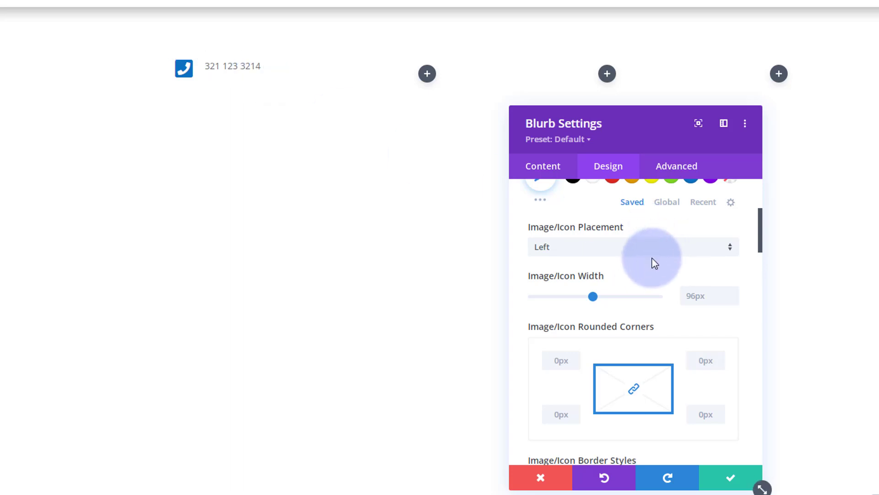
pyautogui.scroll(-2, 653, 262)
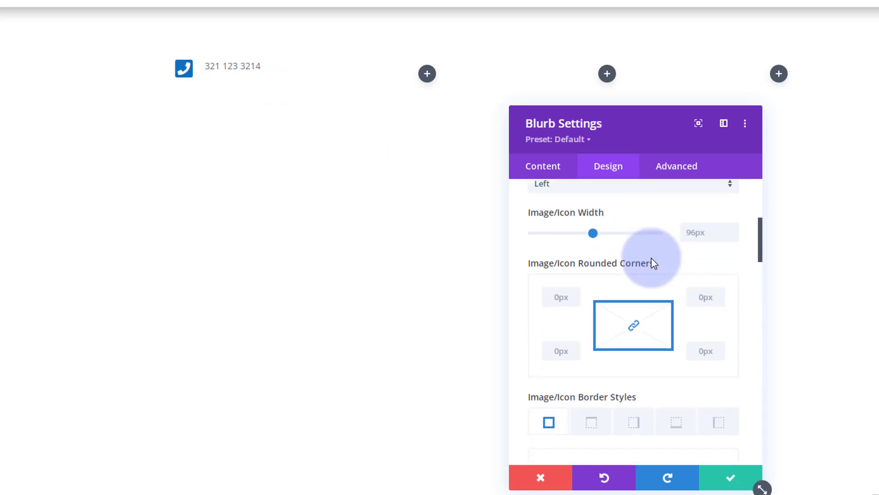
pyautogui.click(206, 65)
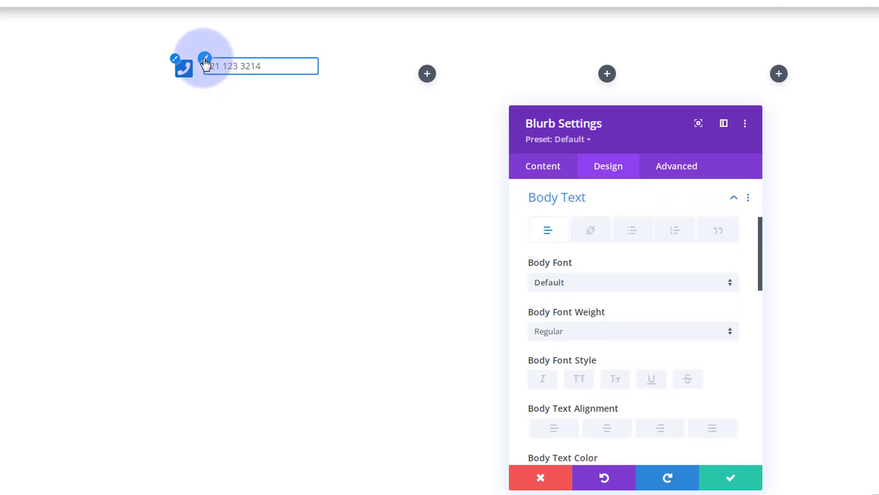
pyautogui.click(654, 256)
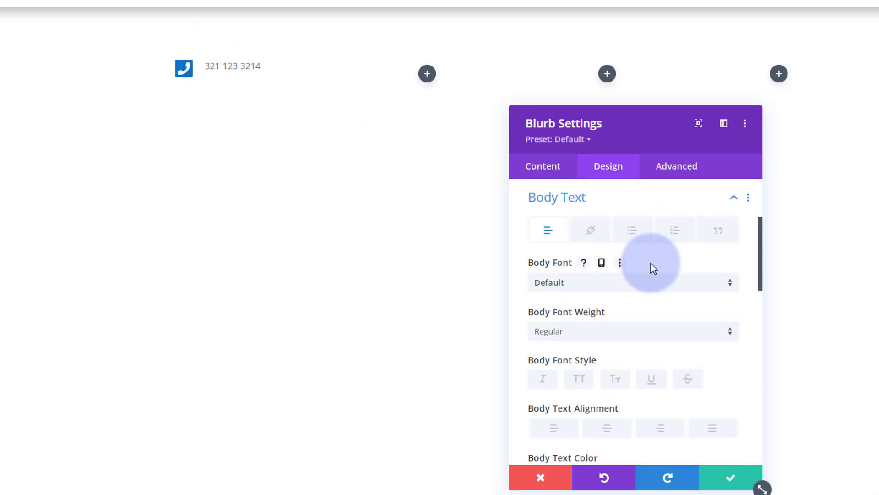
# - Keep the default body font and make the phone number text Semi Bold
pyautogui.click(608, 283)
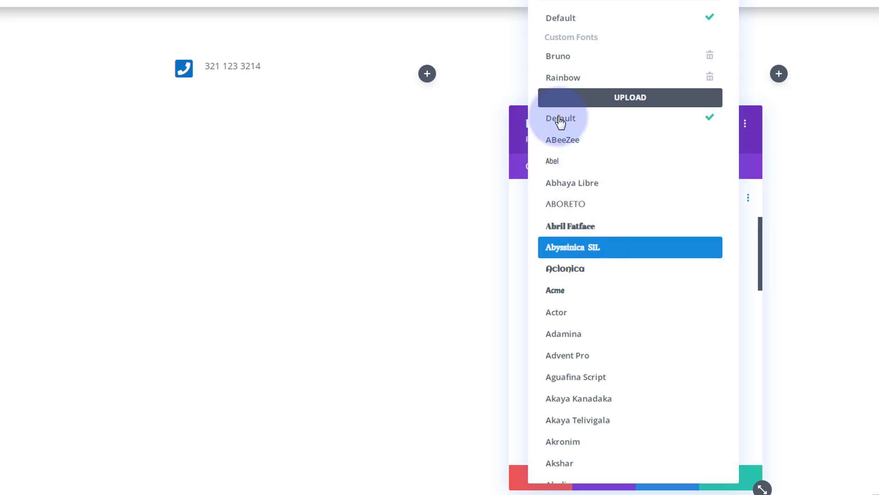
pyautogui.click(565, 20)
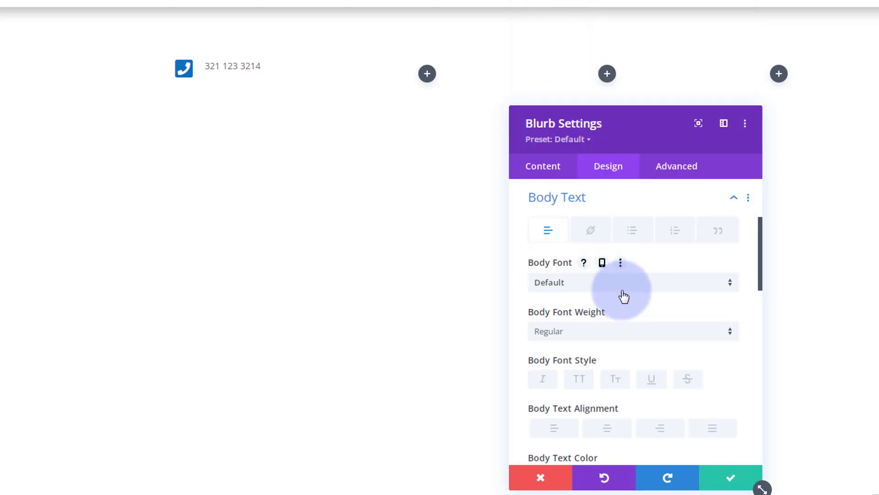
pyautogui.scroll(-2, 628, 298)
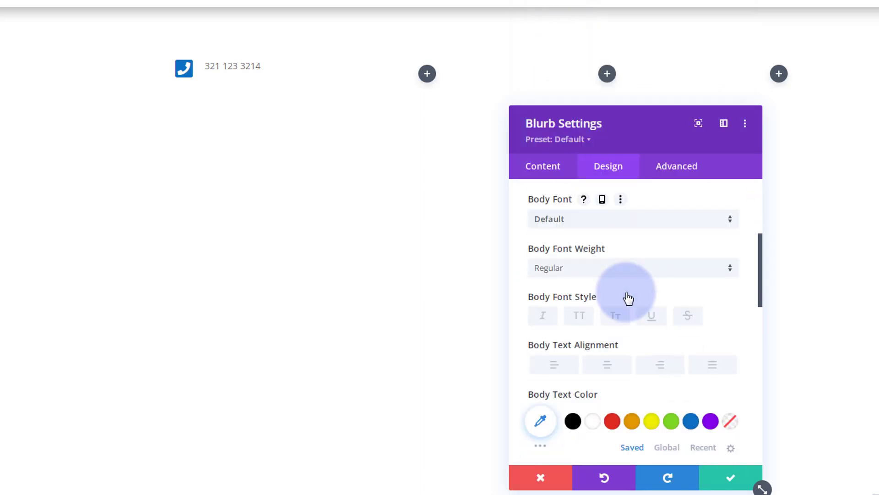
pyautogui.click(592, 269)
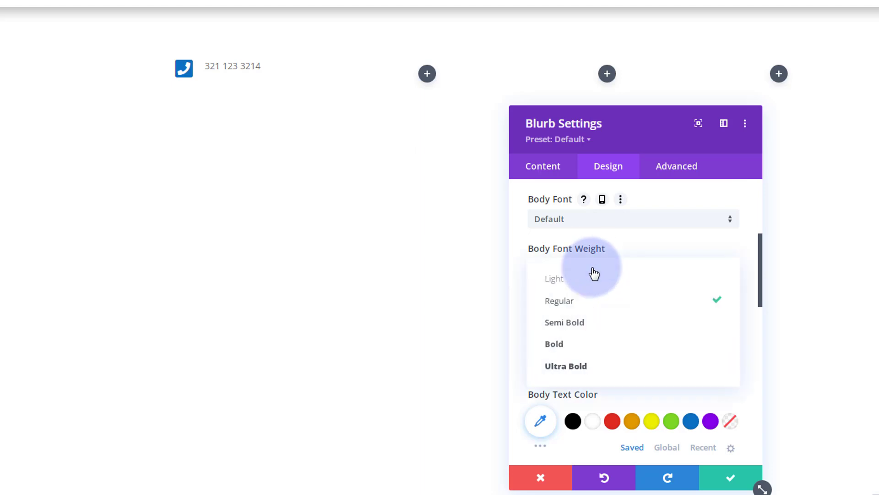
pyautogui.click(591, 322)
pyautogui.scroll(-3, 606, 314)
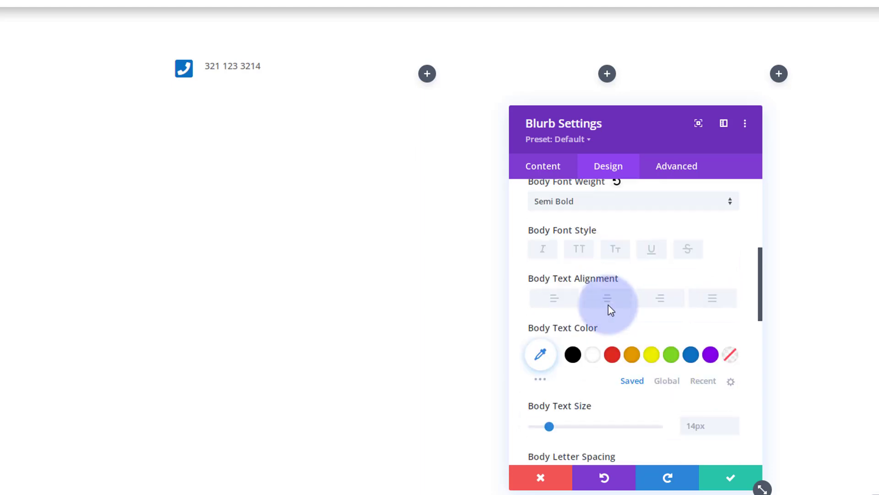
pyautogui.scroll(-1, 609, 305)
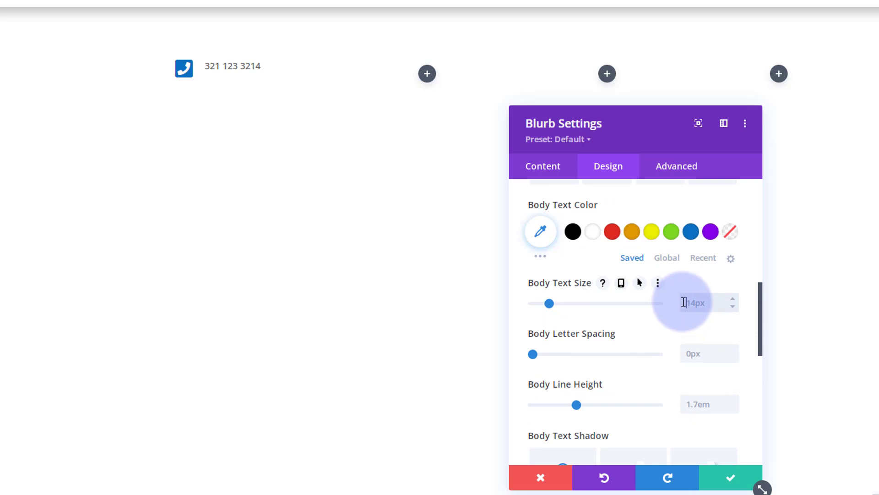
# - Set the body line height to 1.9em and the body text colour to blue #0c71c3
pyautogui.write('px')
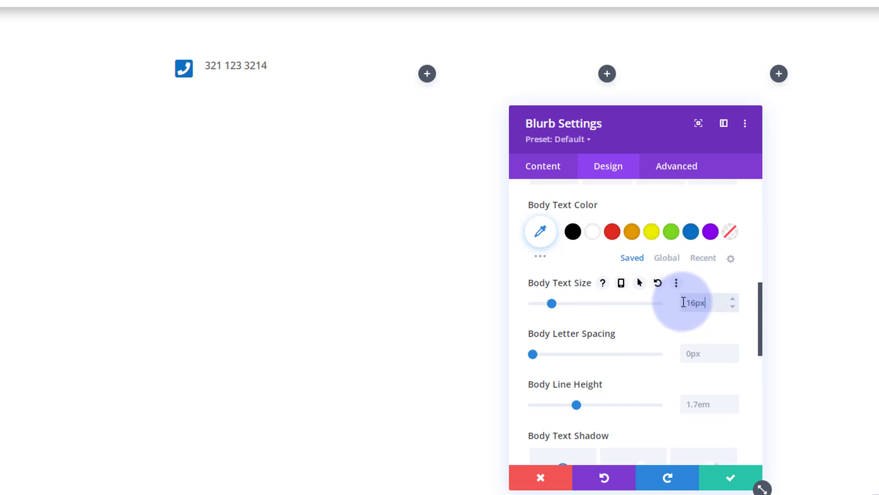
pyautogui.scroll(-1, 625, 337)
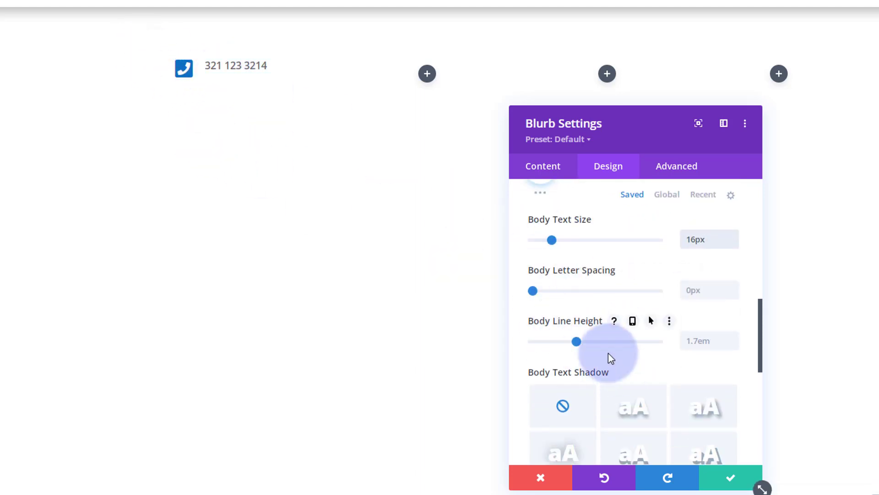
pyautogui.moveTo(577, 342); pyautogui.dragTo(590, 345)
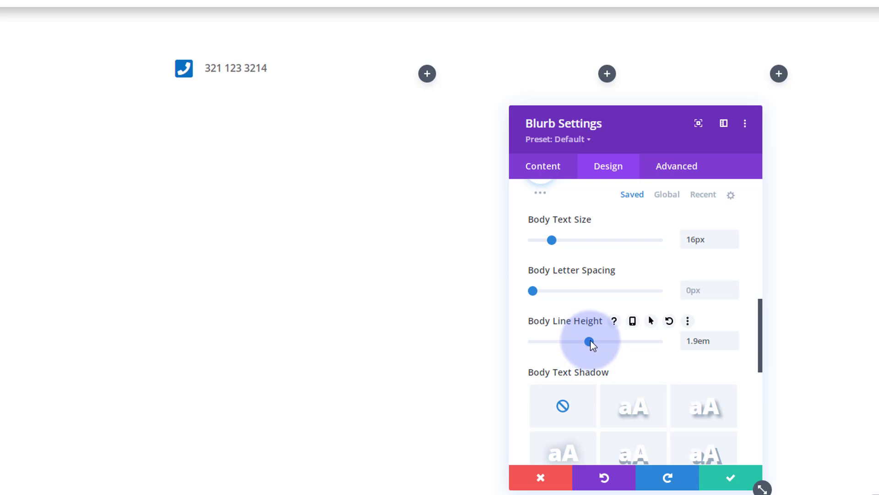
pyautogui.scroll(5, 620, 366)
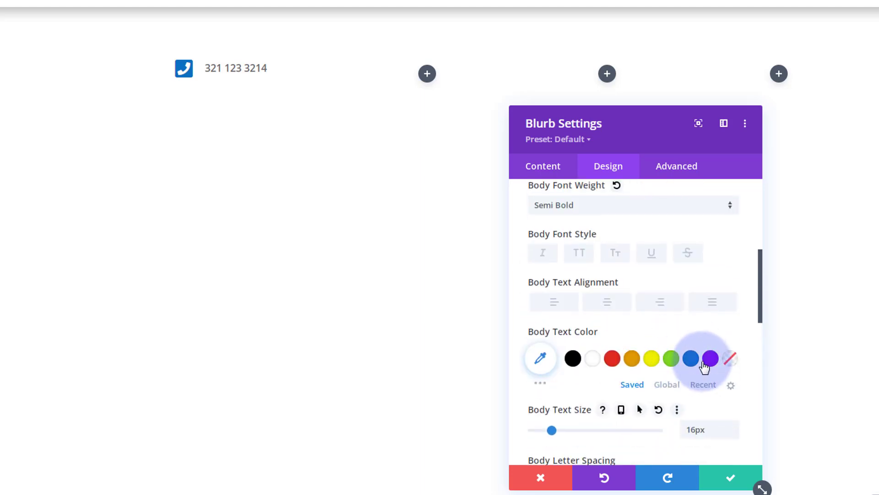
pyautogui.click(692, 361)
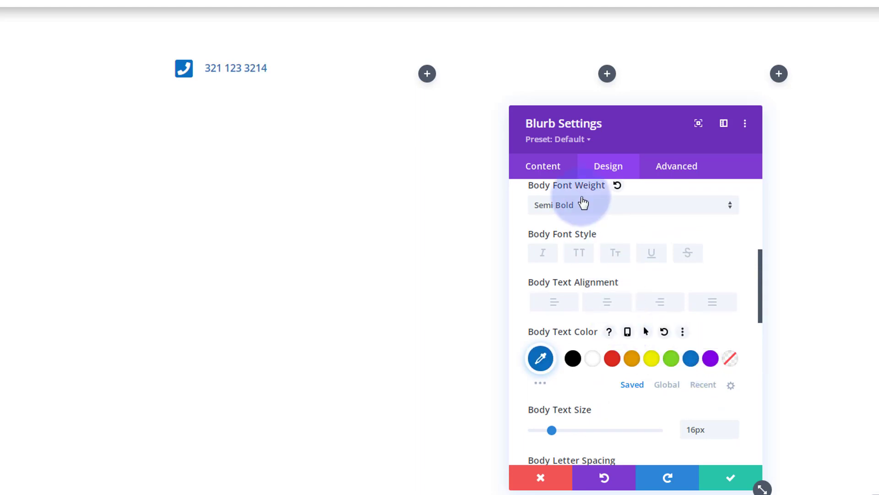
pyautogui.click(552, 167)
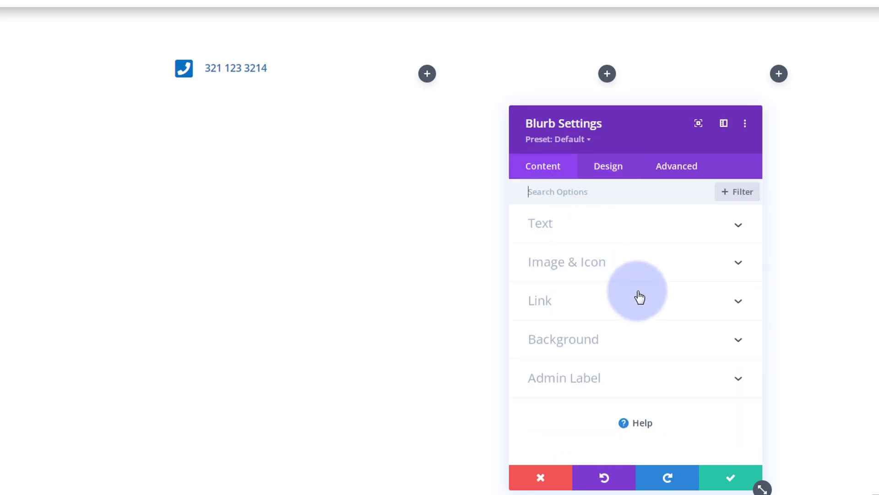
# - Set the phone blurb's Title Link URL to a tel: number and save its settings
pyautogui.click(596, 302)
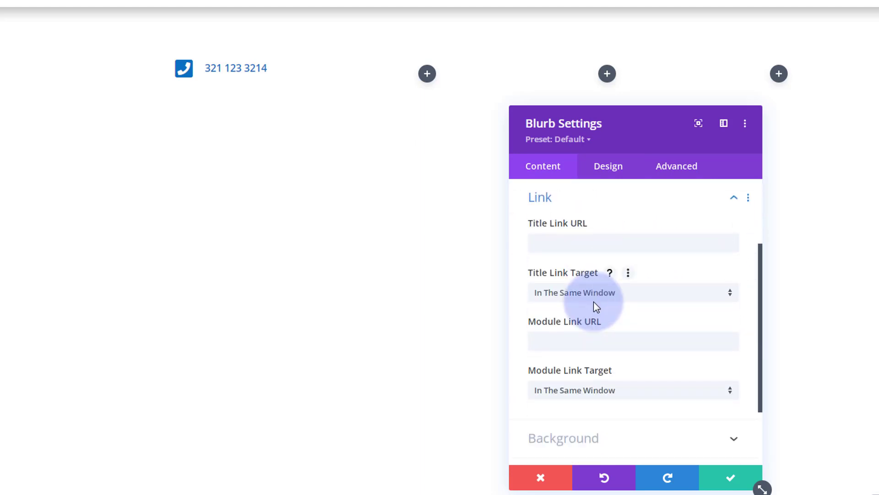
pyautogui.click(540, 239)
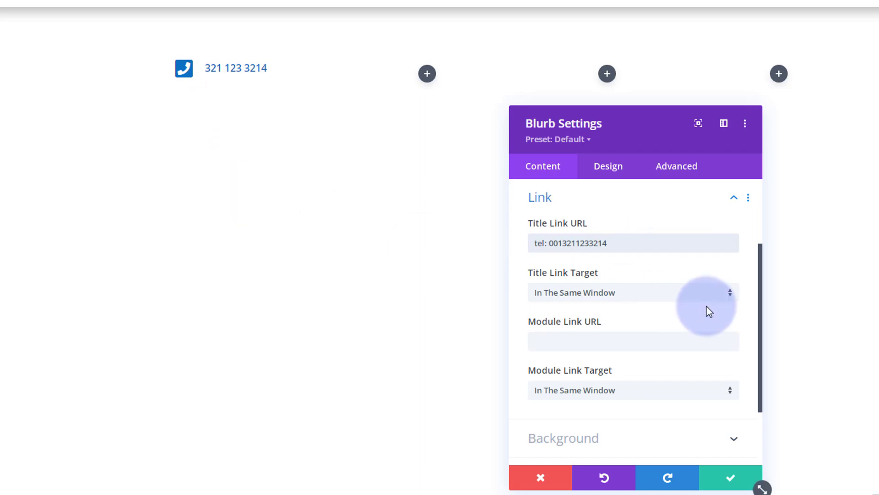
pyautogui.click(729, 482)
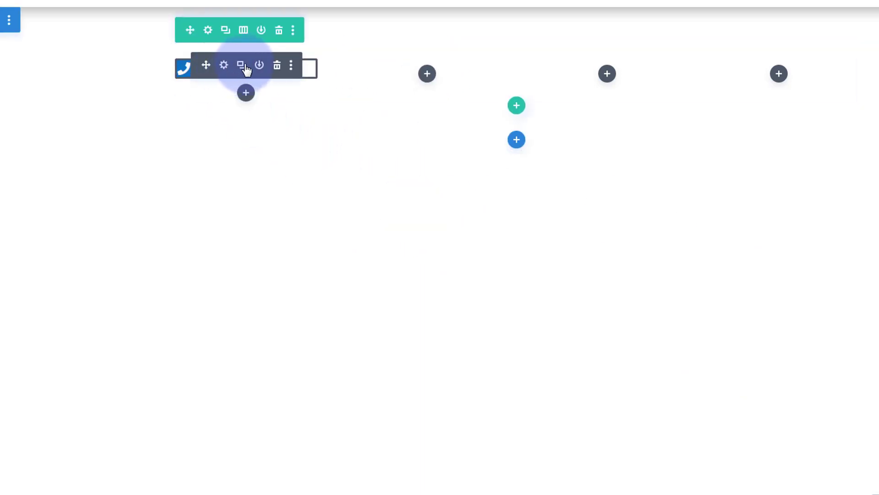
# - Duplicate the phone blurb into column two and replace its body text with the email address
pyautogui.click(241, 66)
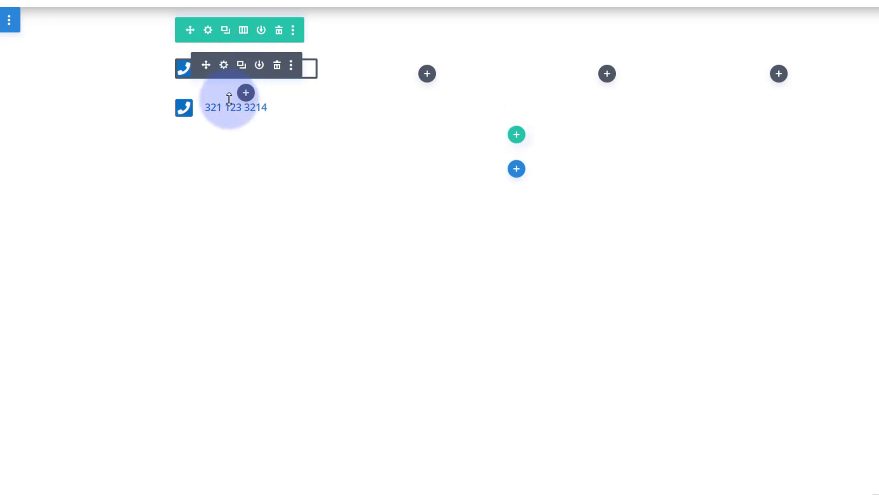
pyautogui.moveTo(210, 97); pyautogui.dragTo(438, 75)
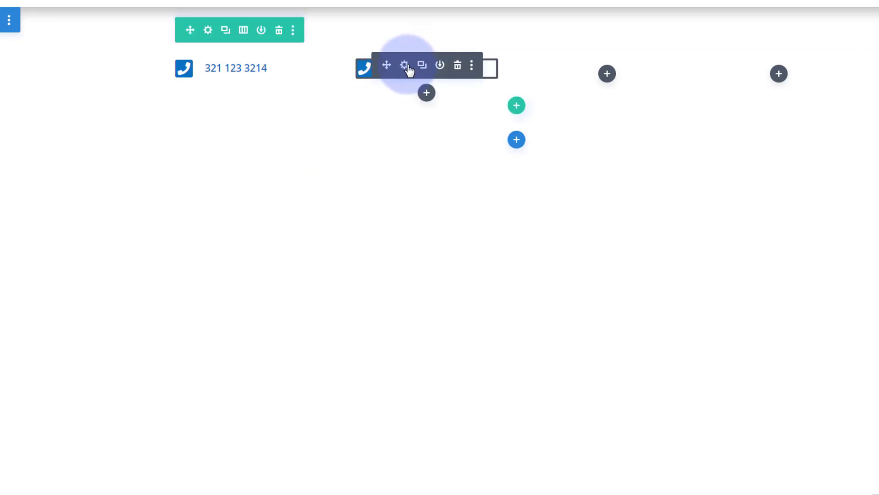
pyautogui.click(405, 67)
pyautogui.scroll(-1, 601, 388)
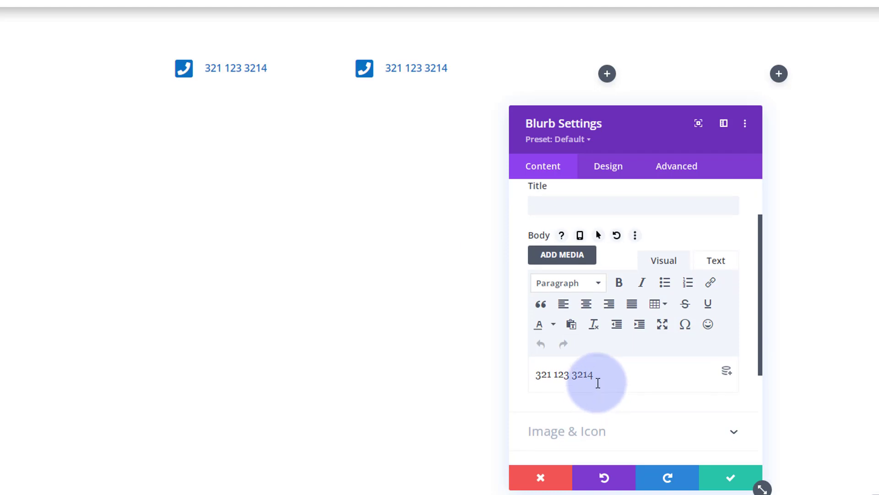
pyautogui.moveTo(594, 375); pyautogui.dragTo(531, 372)
pyautogui.write('me@m')
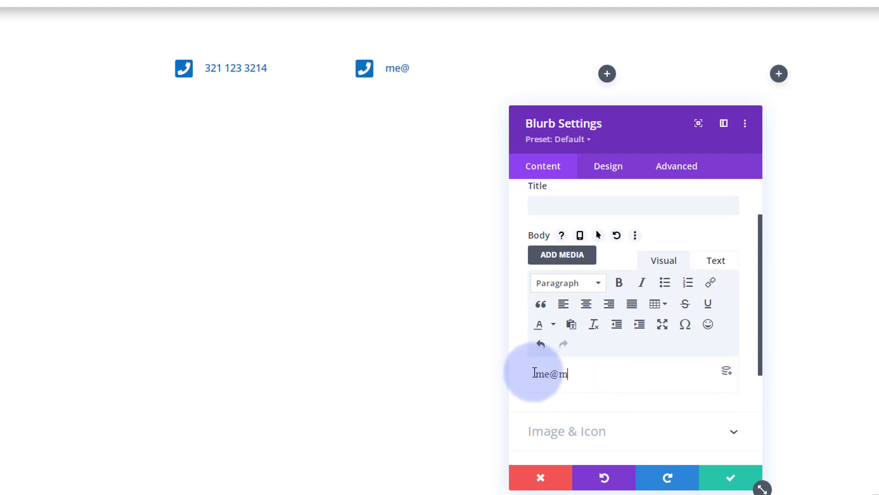
pyautogui.write('yemail.com')
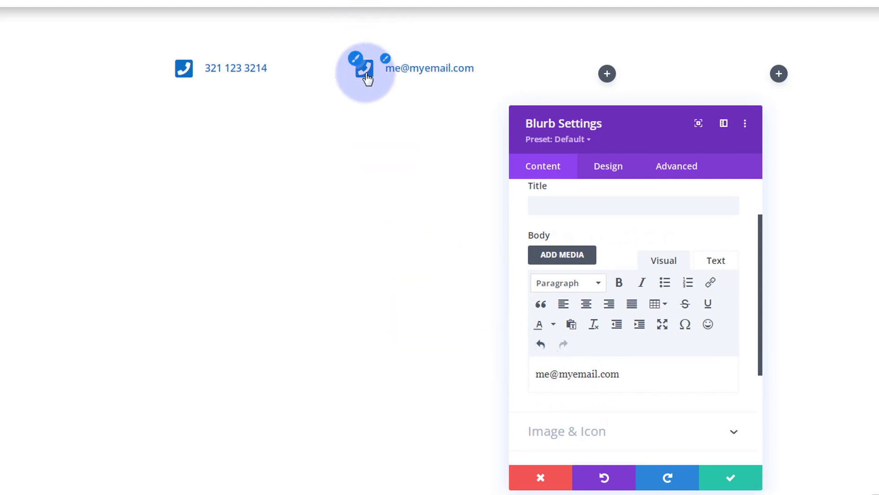
# - Search the icons for 'email' and give the blurb an envelope icon
pyautogui.moveTo(616, 234)
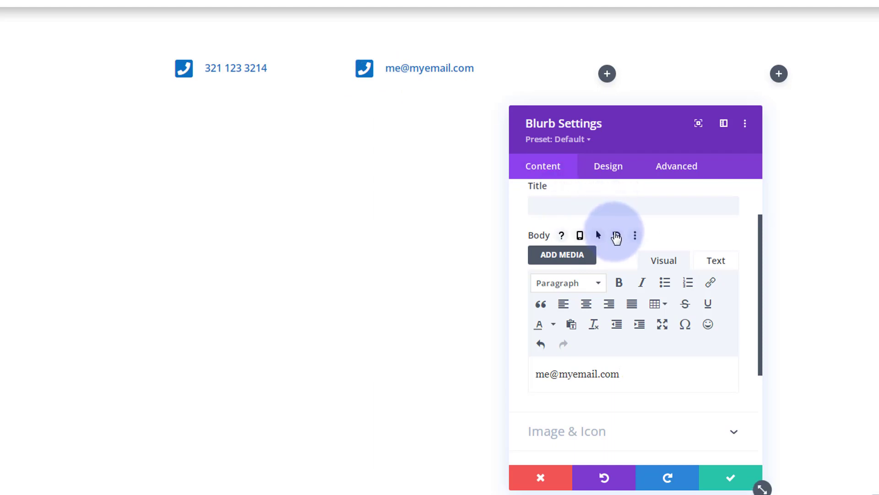
pyautogui.scroll(-3, 615, 237)
pyautogui.click(606, 314)
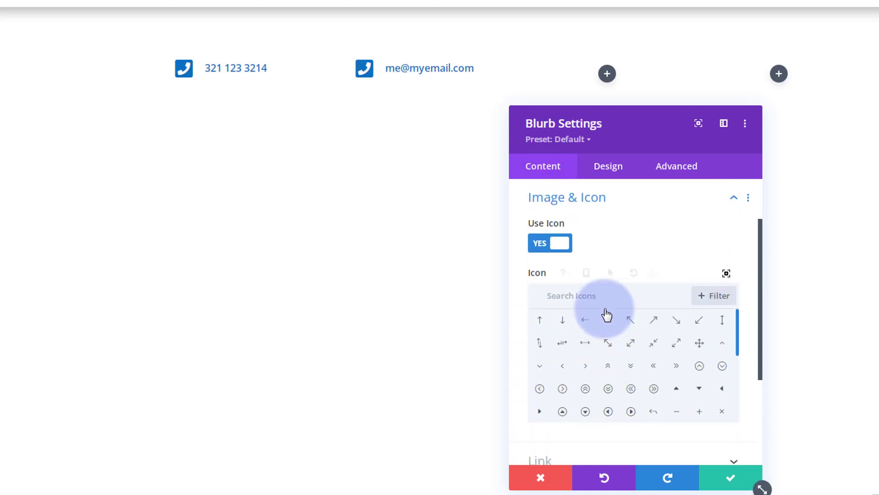
pyautogui.click(595, 299)
pyautogui.write('email')
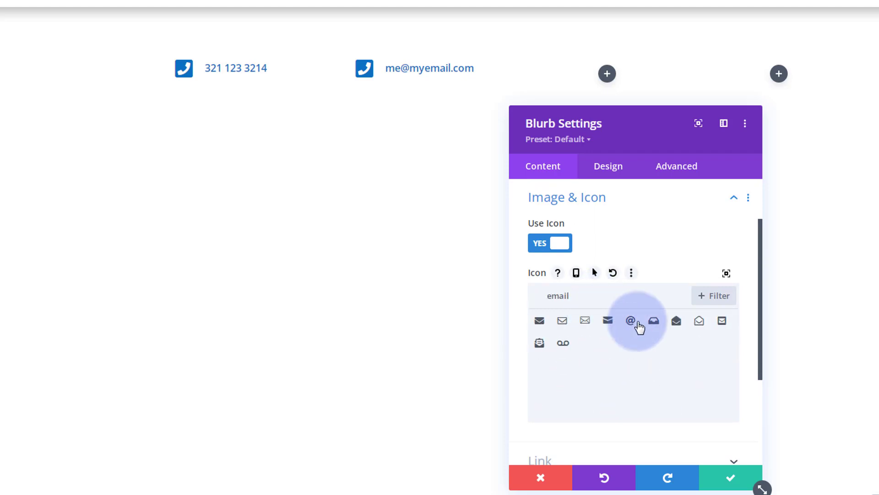
pyautogui.click(723, 323)
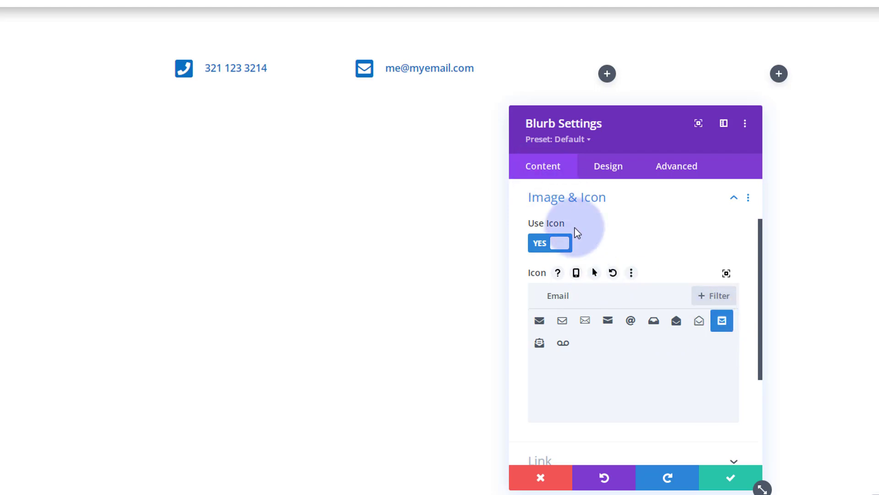
pyautogui.scroll(-3, 575, 227)
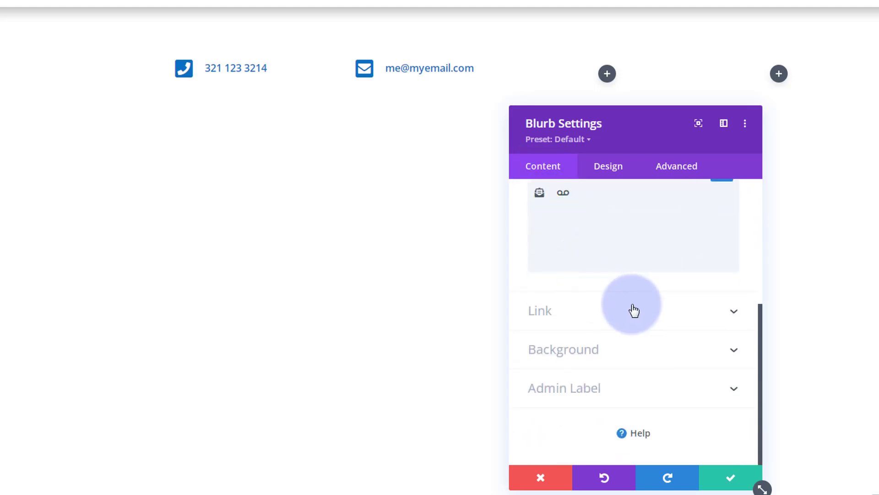
# - Replace the tel: Title Link URL with a mailto: link to the email address and save
pyautogui.click(614, 319)
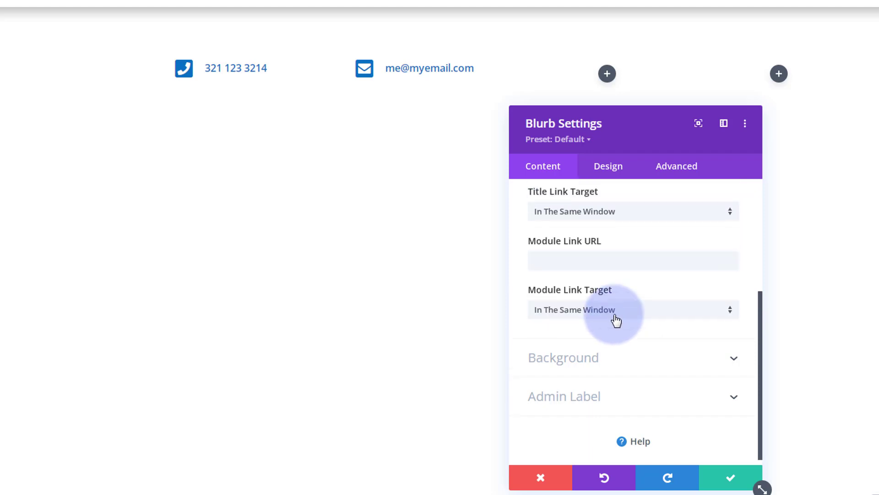
pyautogui.moveTo(612, 243); pyautogui.dragTo(532, 243)
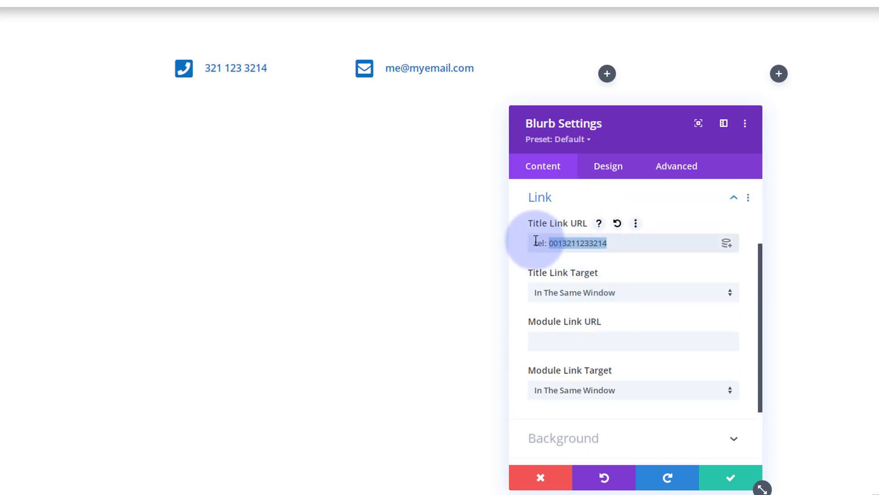
pyautogui.write('mai')
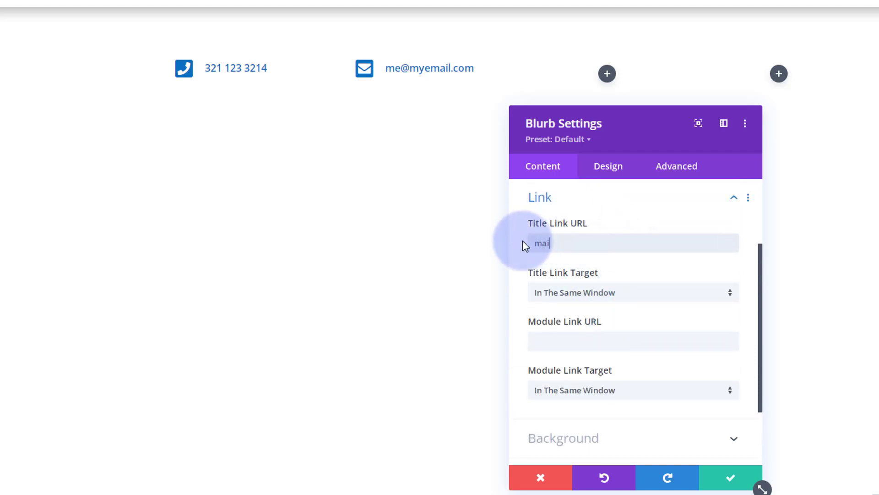
pyautogui.write('lto:me@myemai')
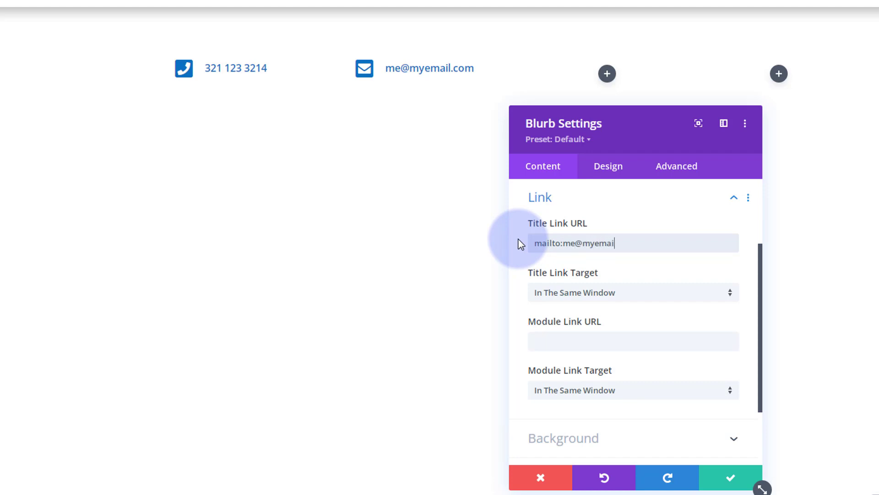
pyautogui.write('l.com')
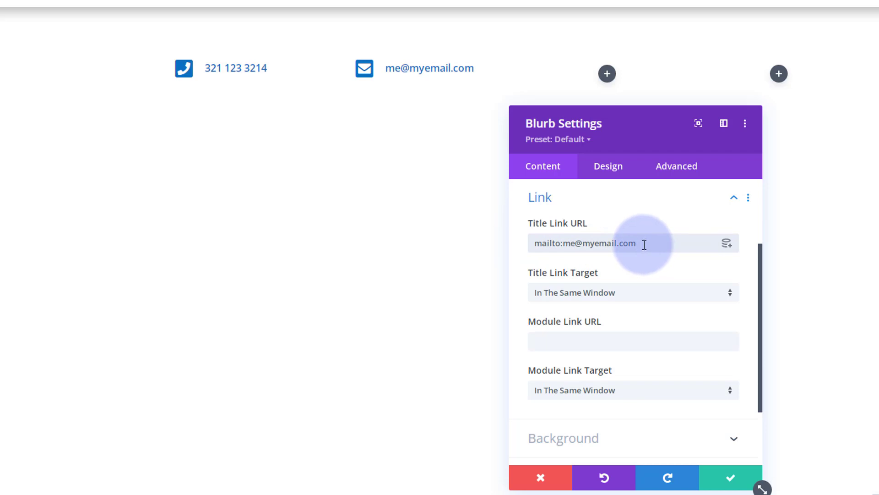
pyautogui.click(734, 478)
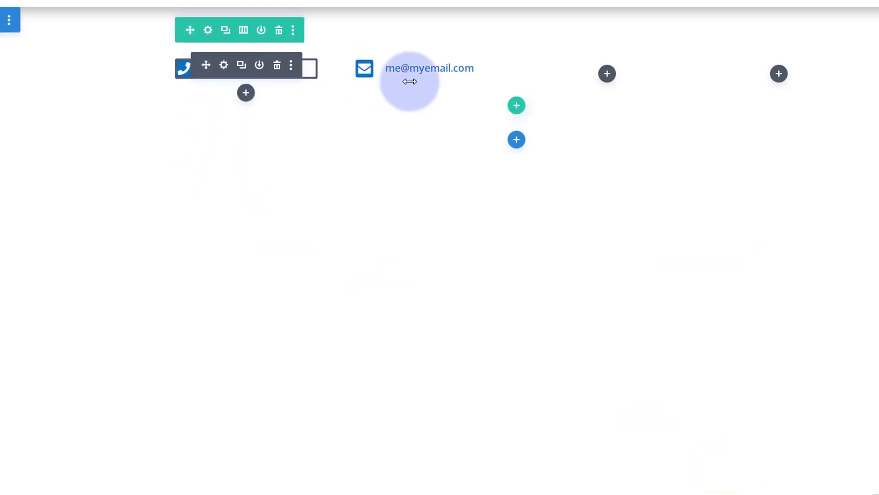
# - Insert a Button module in column three labelled 'Join Our Team'
pyautogui.moveTo(409, 80)
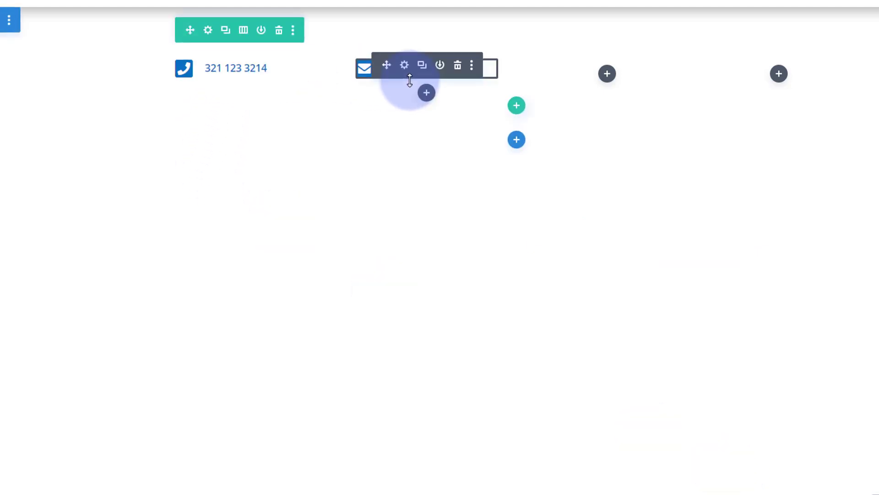
pyautogui.click(608, 74)
pyautogui.scroll(-2, 592, 190)
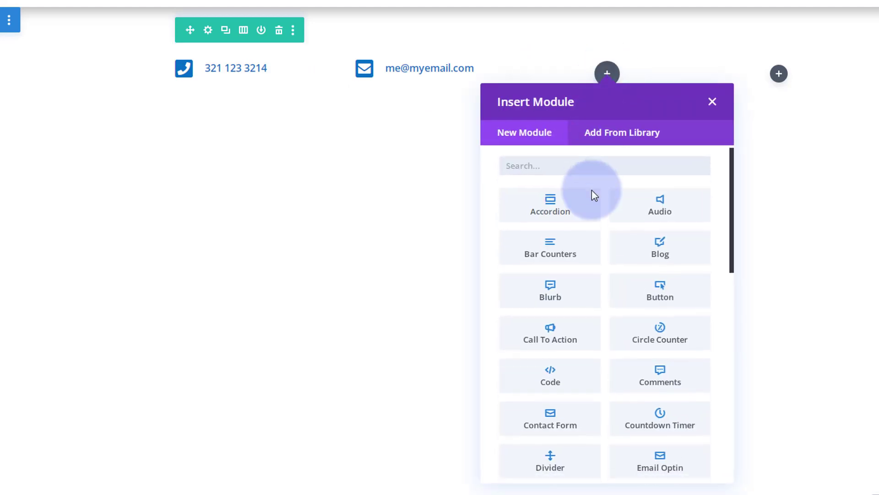
pyautogui.click(648, 242)
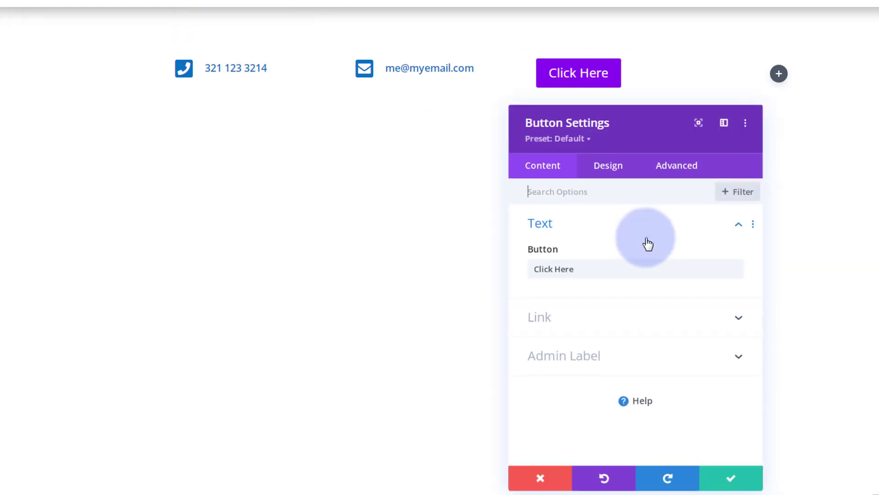
pyautogui.moveTo(581, 269); pyautogui.dragTo(517, 267)
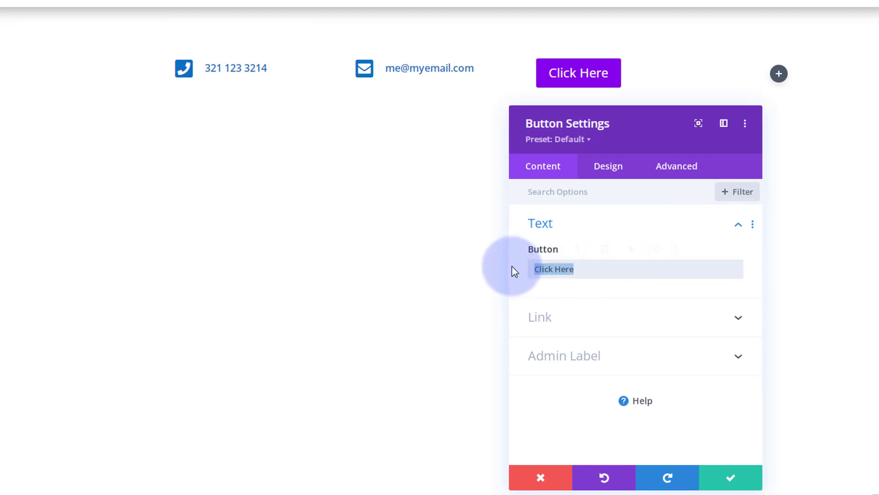
pyautogui.press('BackSpace')
pyautogui.write('Join Our Team')
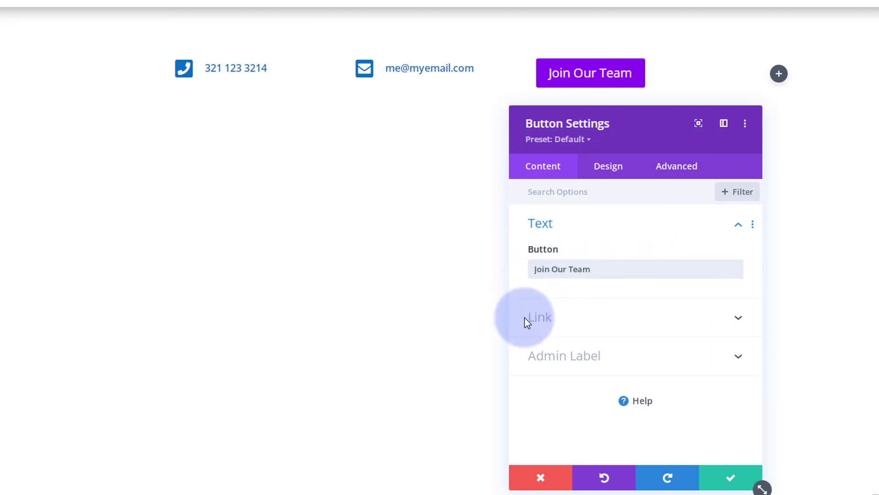
# - Set the button link URL to # and keep it opening in the same window
pyautogui.click(580, 327)
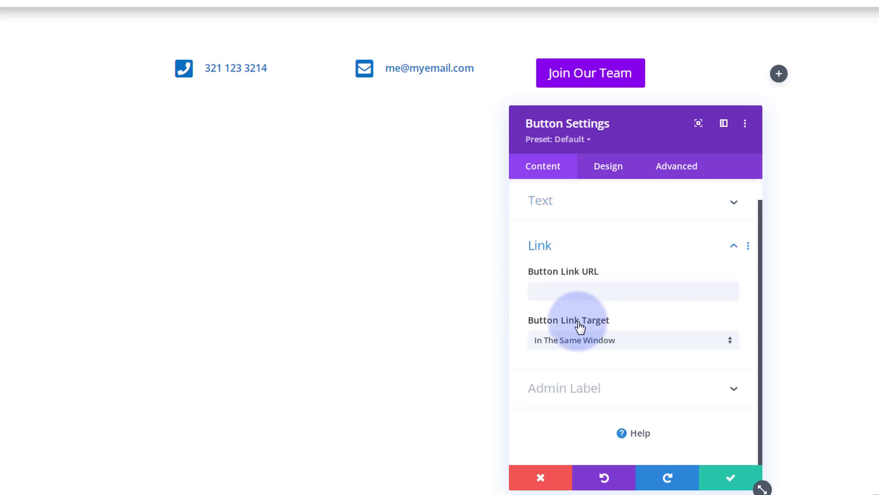
pyautogui.click(545, 290)
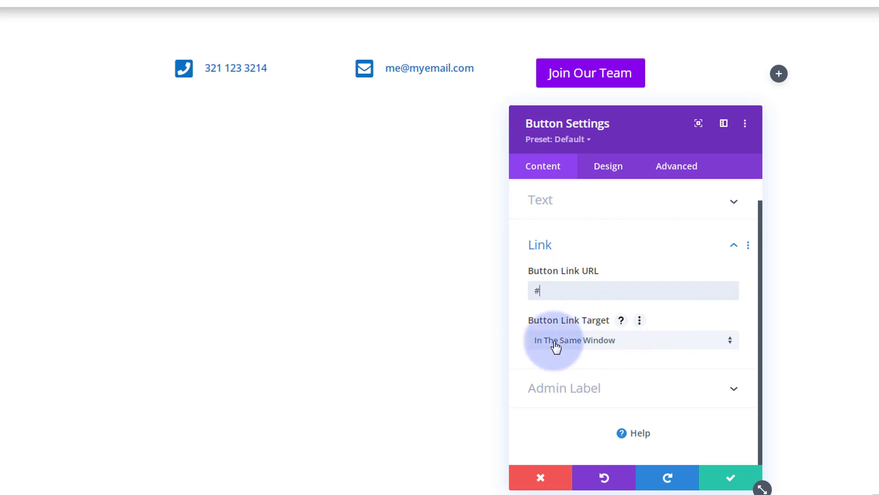
pyautogui.click(612, 346)
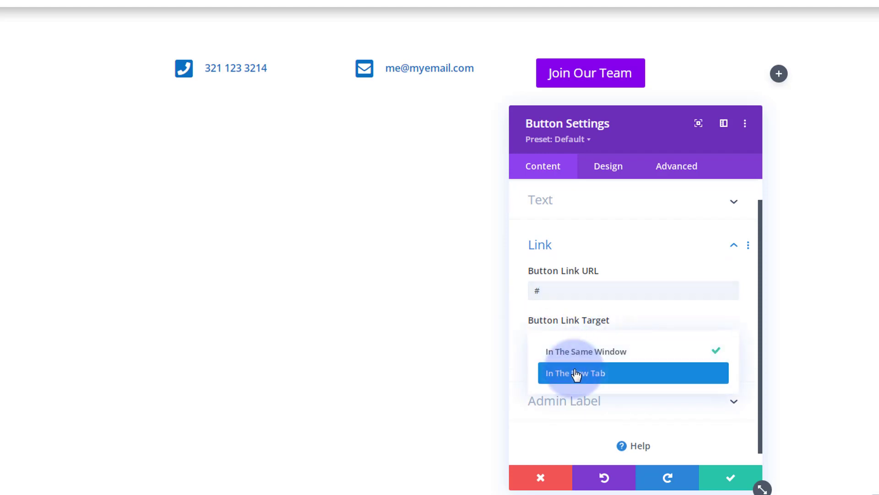
pyautogui.click(521, 343)
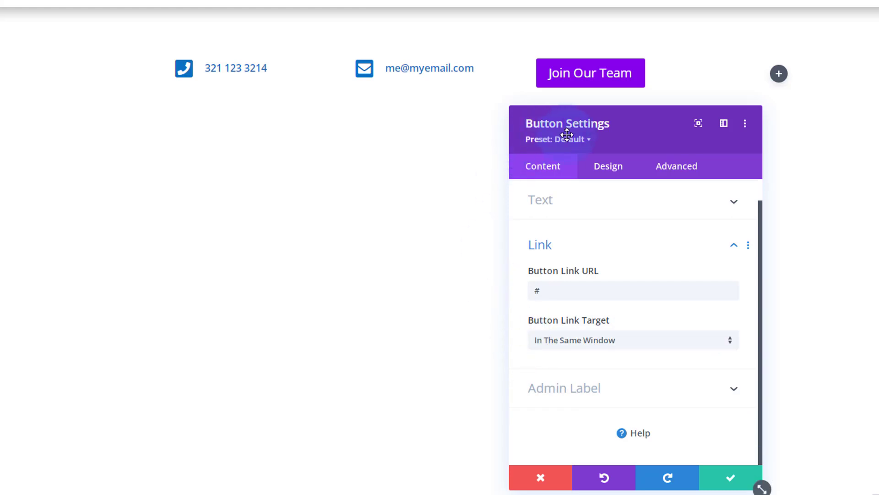
# - Enable custom button styles with 16px text and a blue #0c71c3 background
pyautogui.click(610, 169)
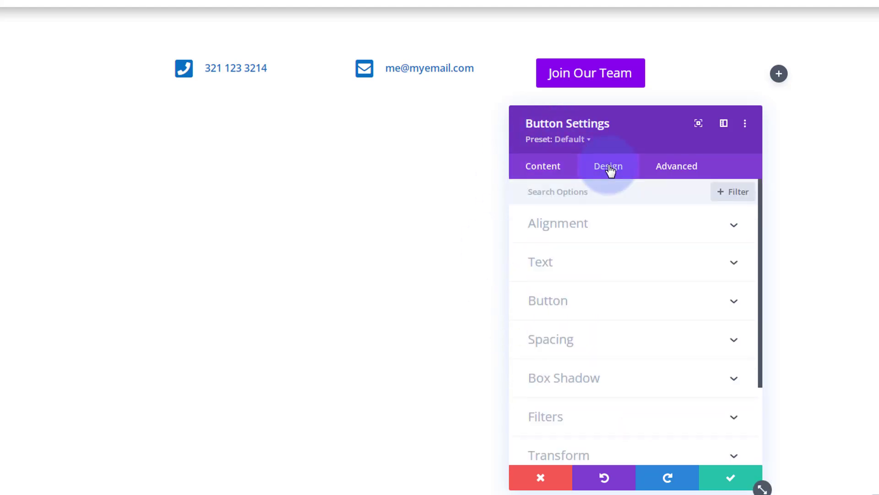
pyautogui.click(593, 301)
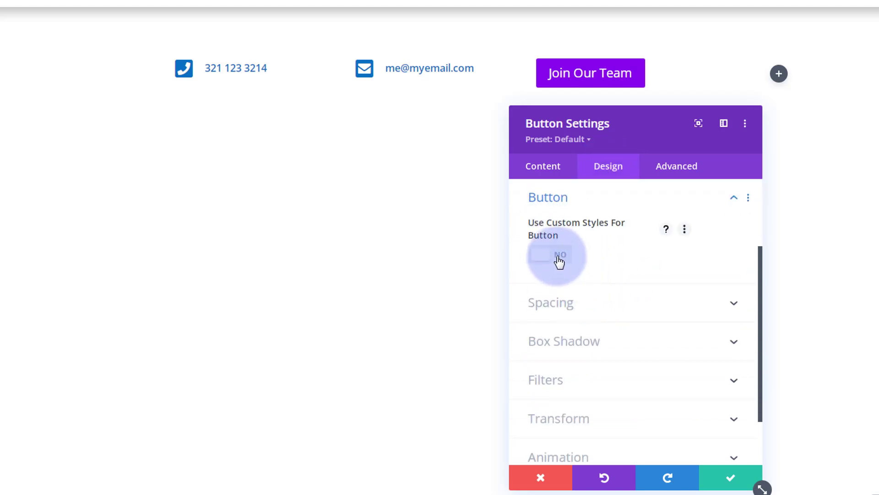
pyautogui.click(559, 257)
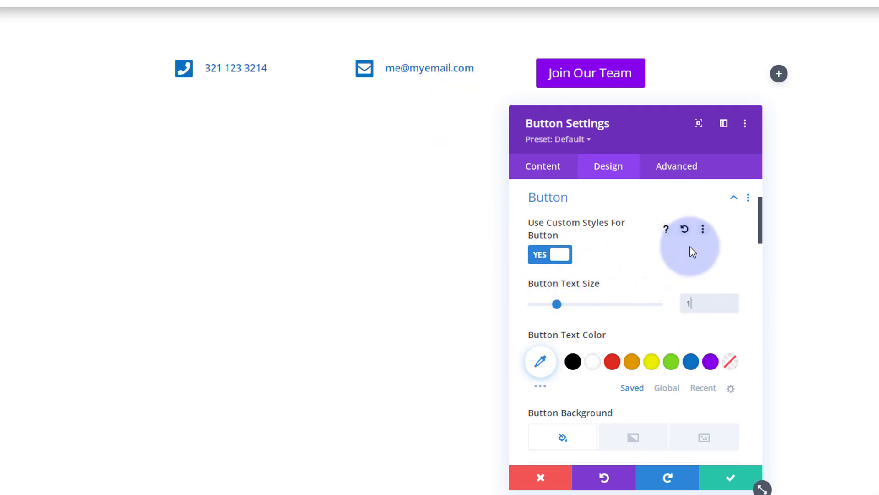
pyautogui.write('16px')
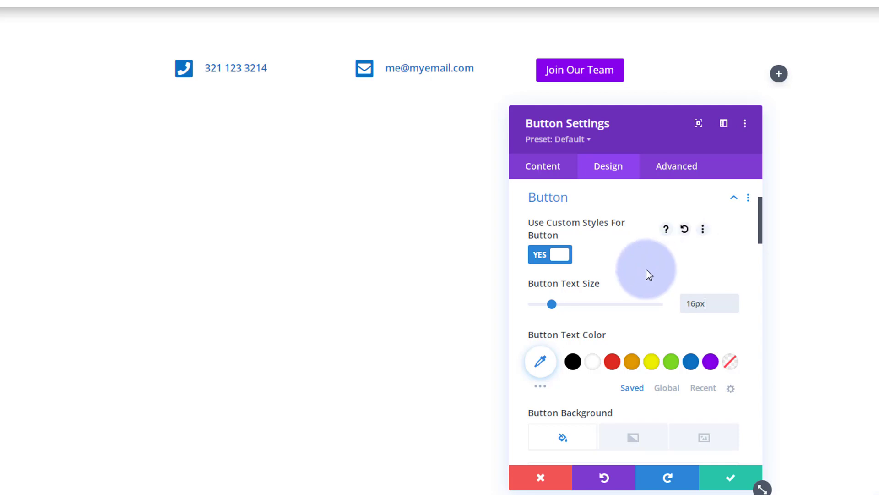
pyautogui.scroll(-5, 649, 272)
pyautogui.scroll(-2, 648, 275)
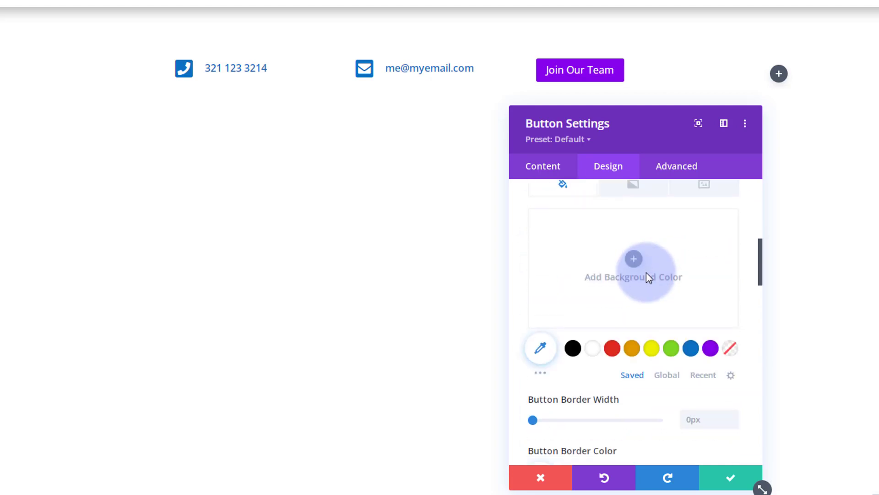
pyautogui.click(691, 350)
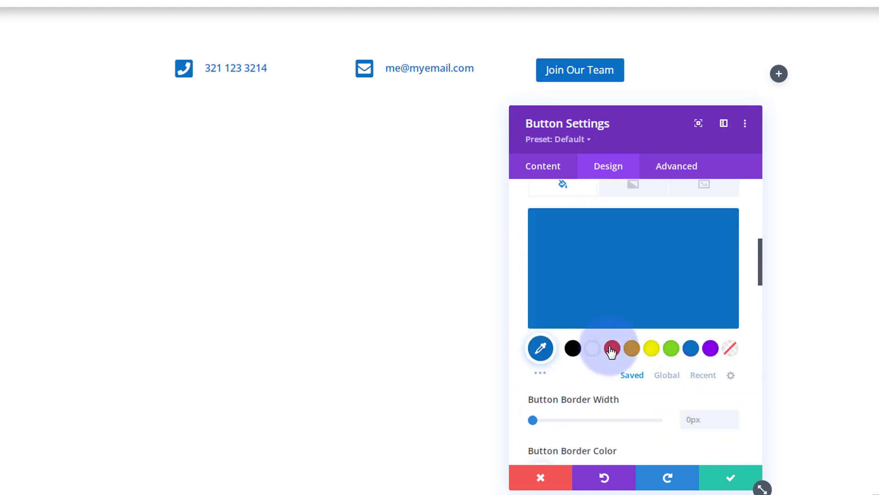
pyautogui.scroll(3, 603, 346)
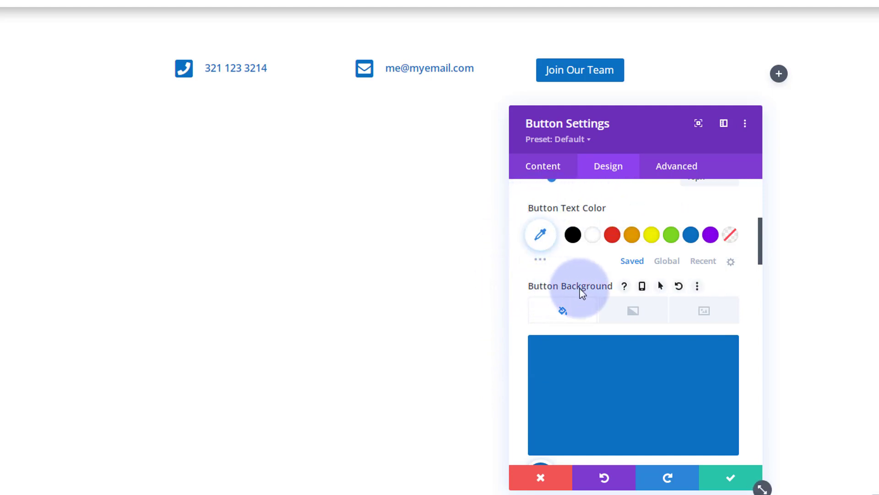
# - Give the button a purple #8300e9 hover background while the normal state stays blue
pyautogui.click(661, 286)
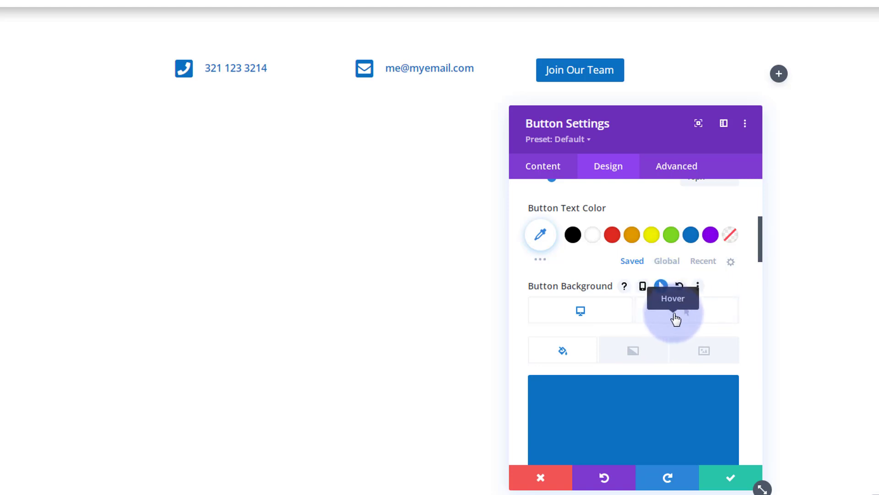
pyautogui.click(675, 316)
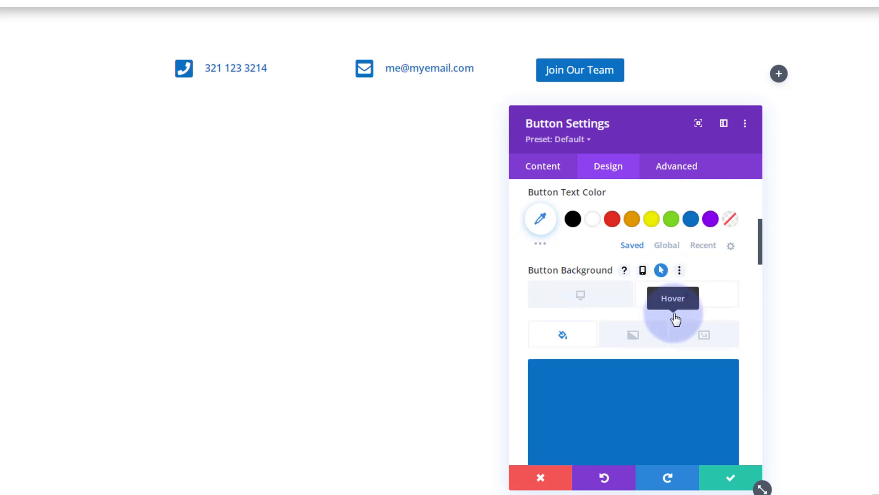
pyautogui.scroll(-2, 676, 320)
pyautogui.click(712, 452)
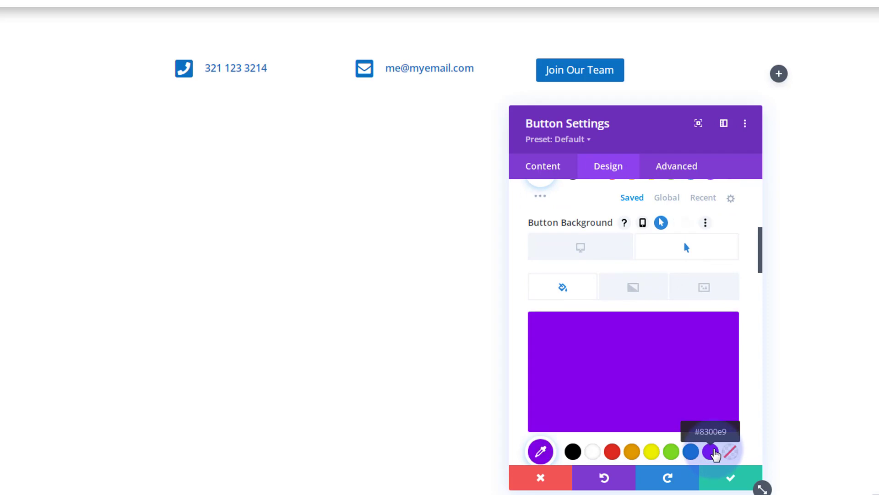
pyautogui.click(581, 256)
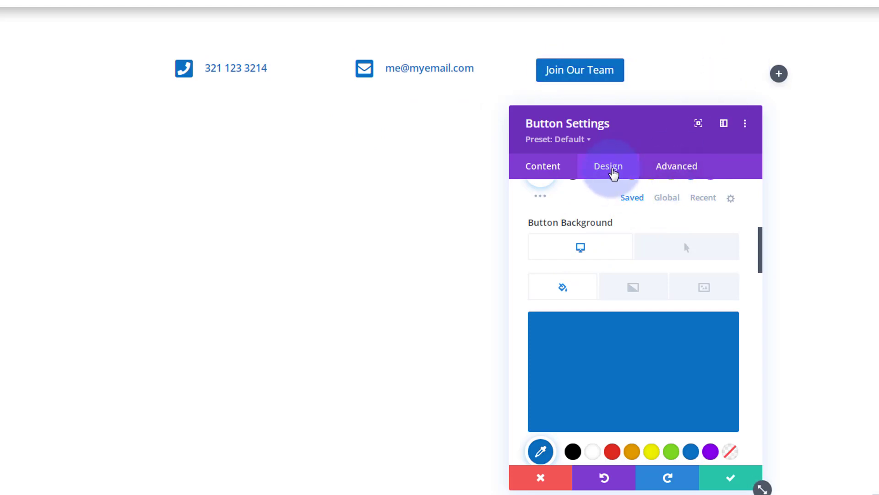
pyautogui.scroll(6, 611, 224)
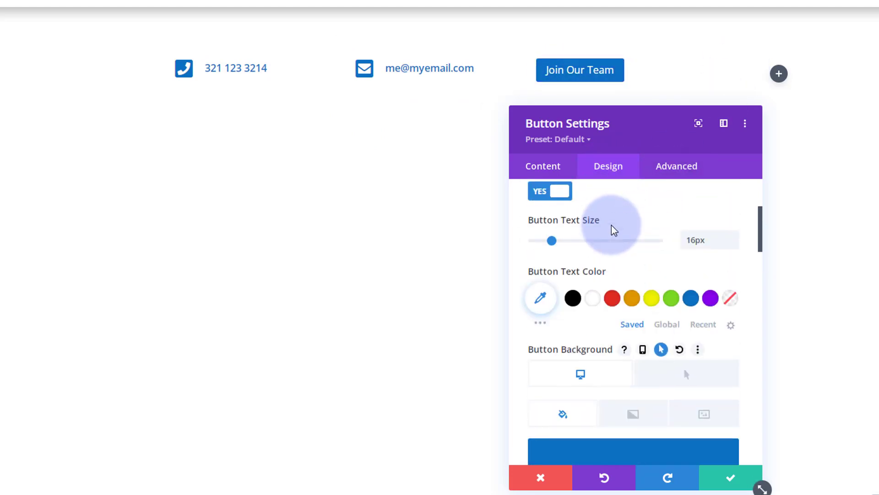
# - Set the button alignment to centre and save the Button Settings
pyautogui.click(613, 223)
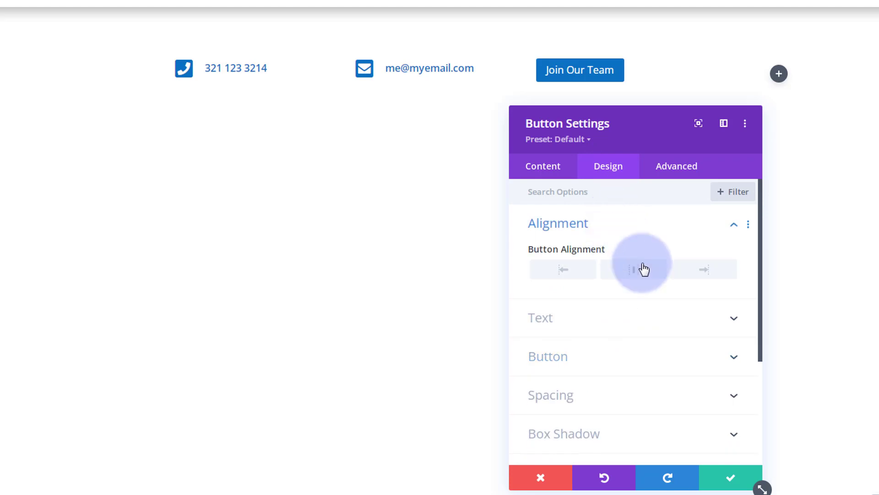
pyautogui.click(637, 271)
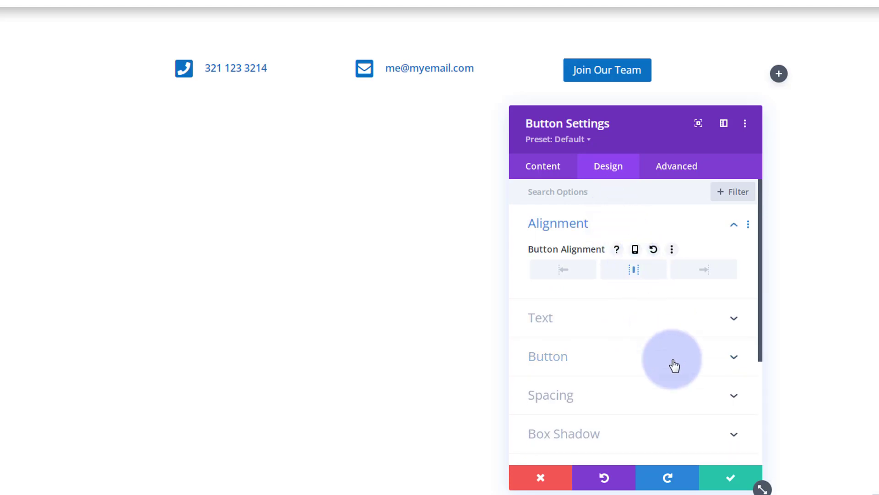
pyautogui.click(720, 479)
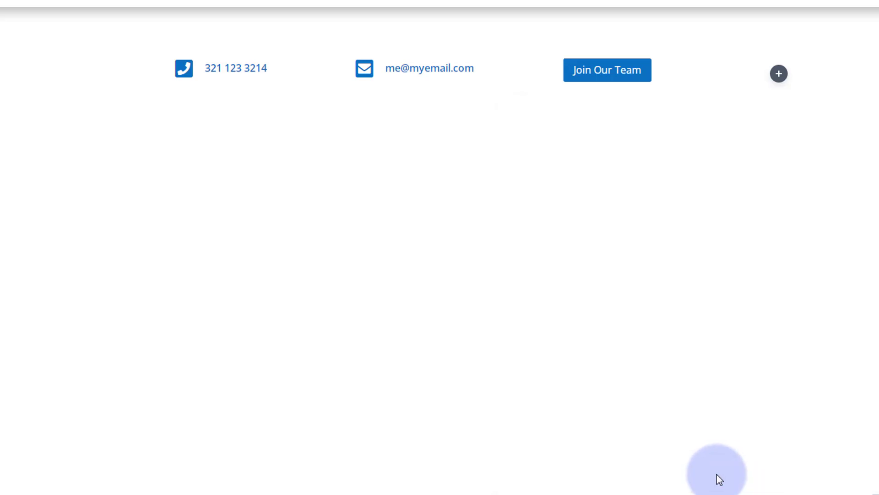
# - Insert a Social Media Follow module with default Facebook and Twitter icons into column four
pyautogui.click(779, 74)
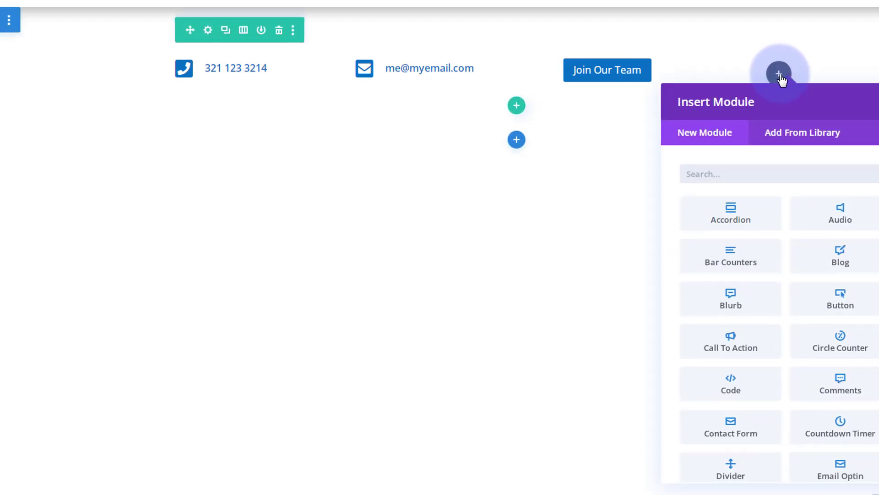
pyautogui.scroll(-3, 774, 278)
pyautogui.scroll(-5, 778, 281)
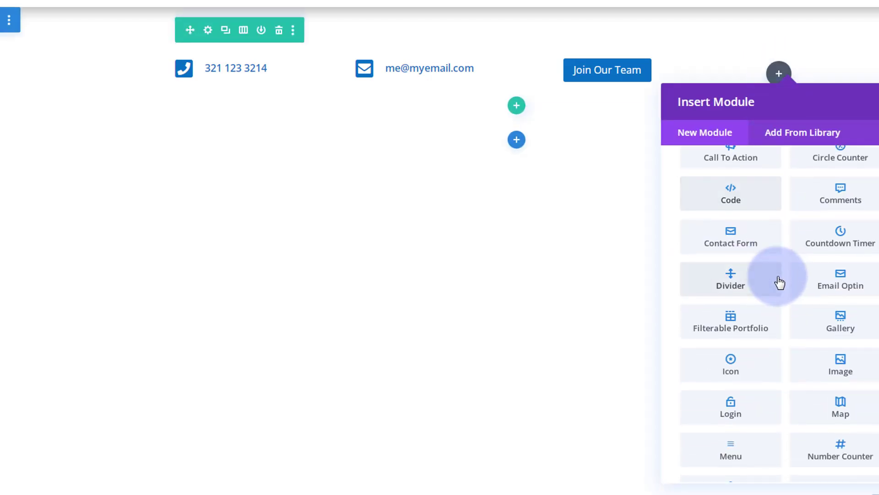
pyautogui.scroll(-4, 778, 282)
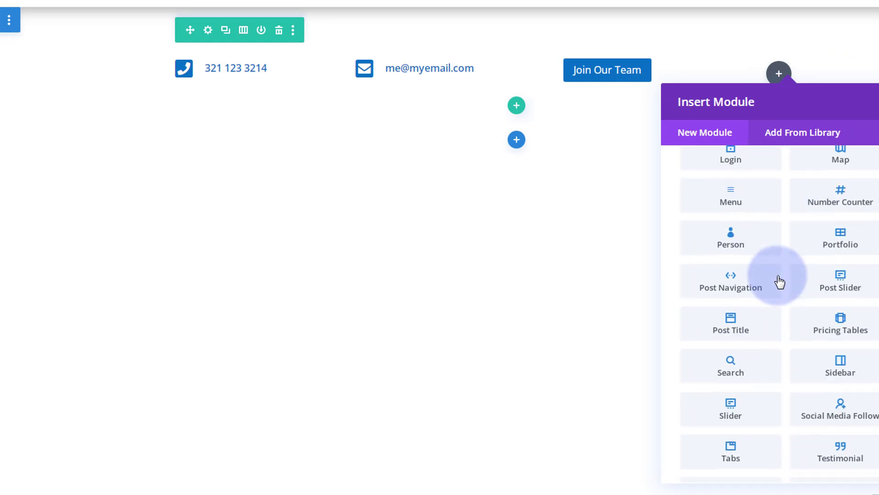
pyautogui.click(844, 359)
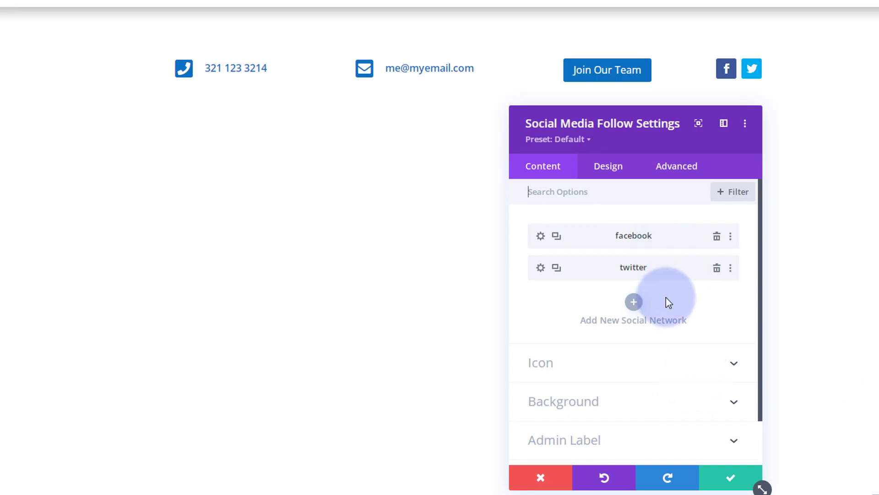
# - Add Instagram as a new social network in the follow module
pyautogui.click(635, 302)
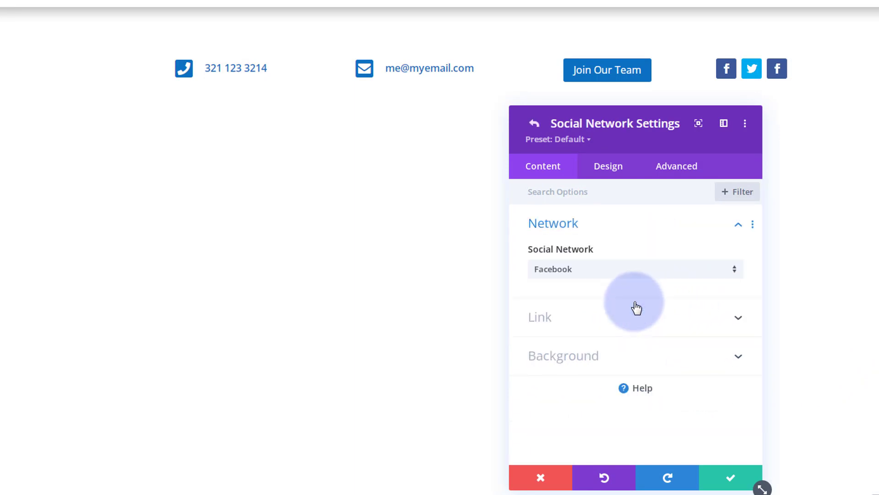
pyautogui.click(621, 273)
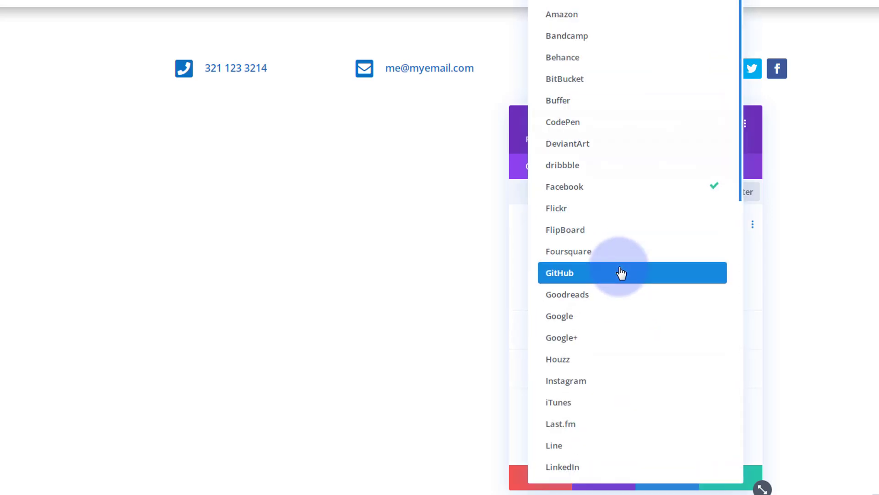
pyautogui.click(616, 392)
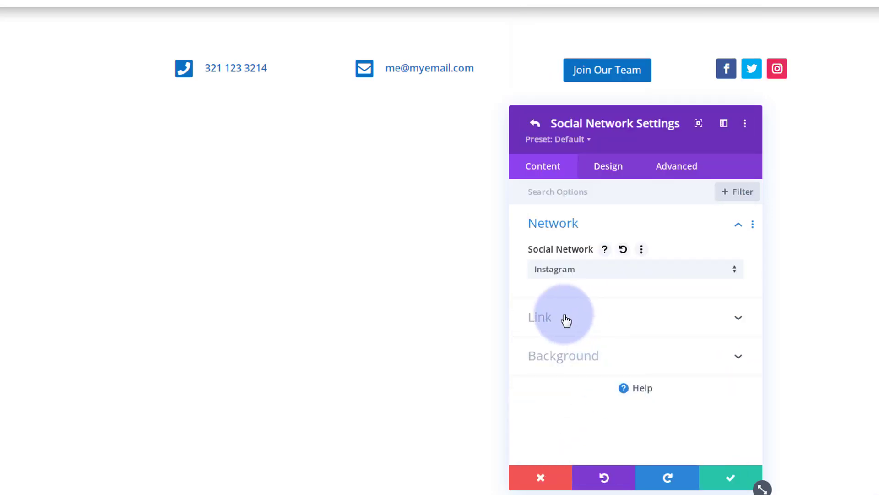
pyautogui.click(592, 320)
pyautogui.click(556, 311)
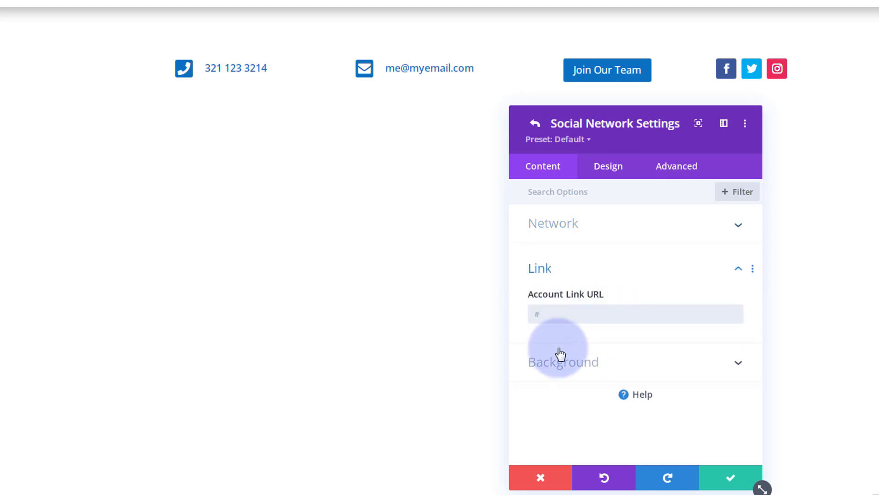
pyautogui.click(731, 481)
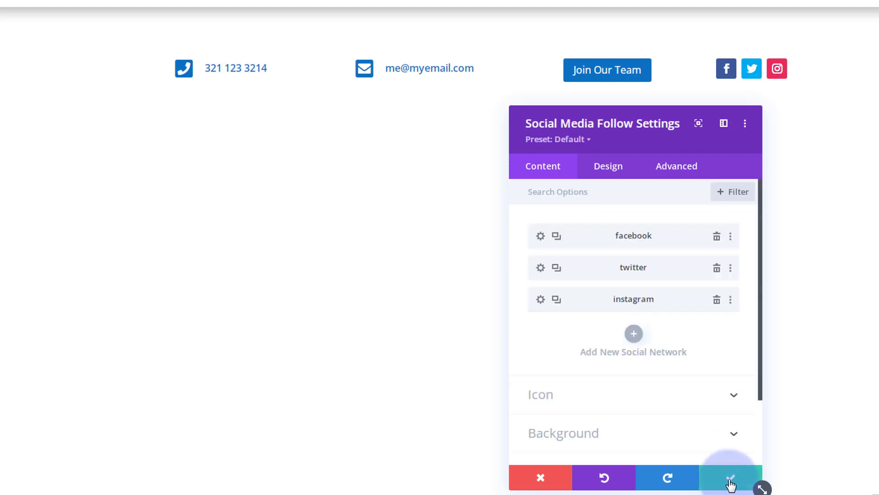
# - Add LinkedIn as a fourth social network and confirm it
pyautogui.click(634, 333)
pyautogui.click(608, 269)
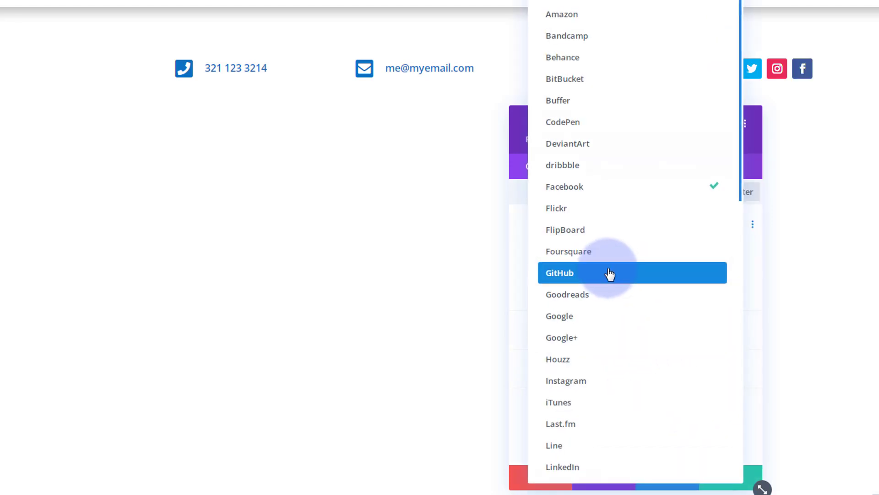
pyautogui.click(584, 467)
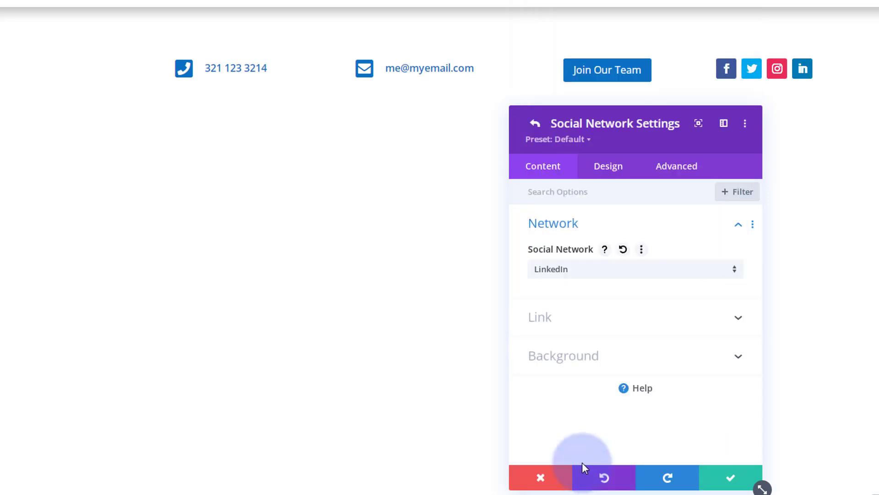
pyautogui.click(608, 319)
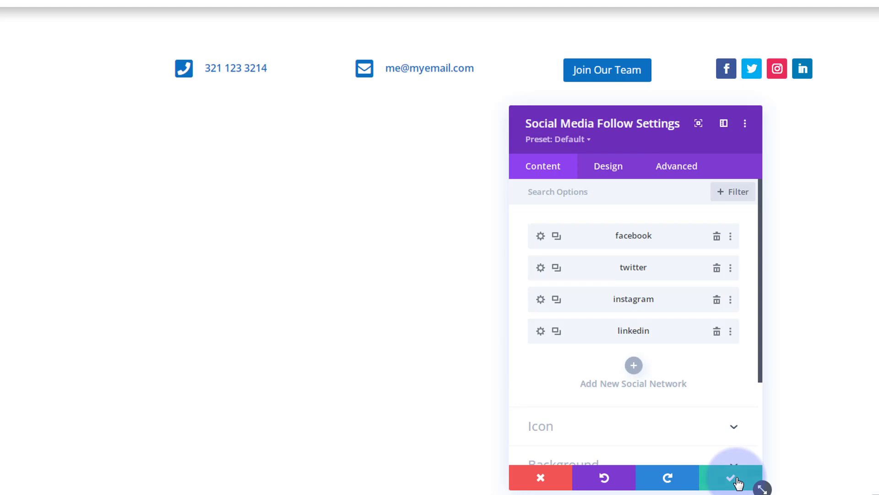
pyautogui.click(616, 167)
# - Set the social follow module's Module Alignment to centre
pyautogui.click(627, 229)
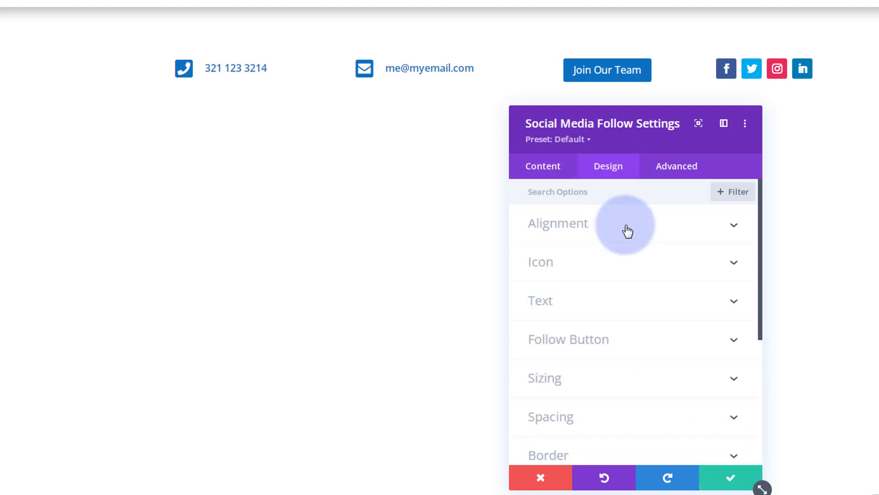
pyautogui.click(633, 271)
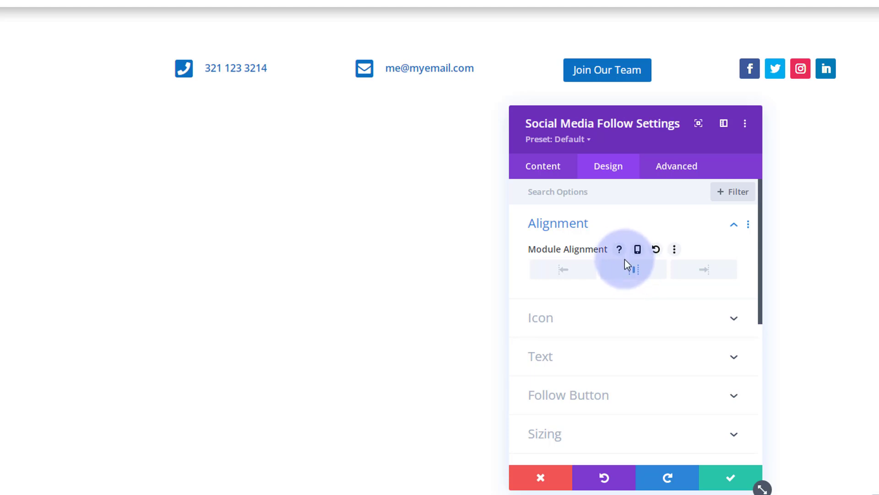
pyautogui.click(556, 167)
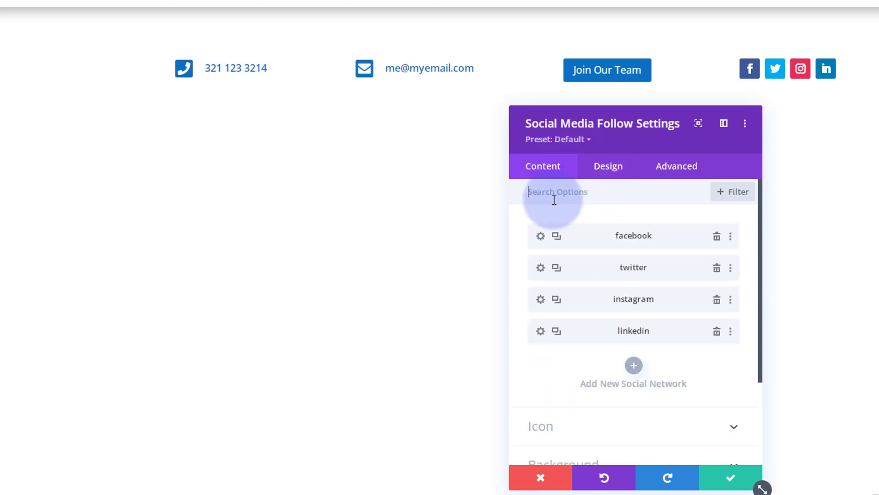
# - Adjust the facebook network item's background colour settings and return to the network list
pyautogui.click(541, 236)
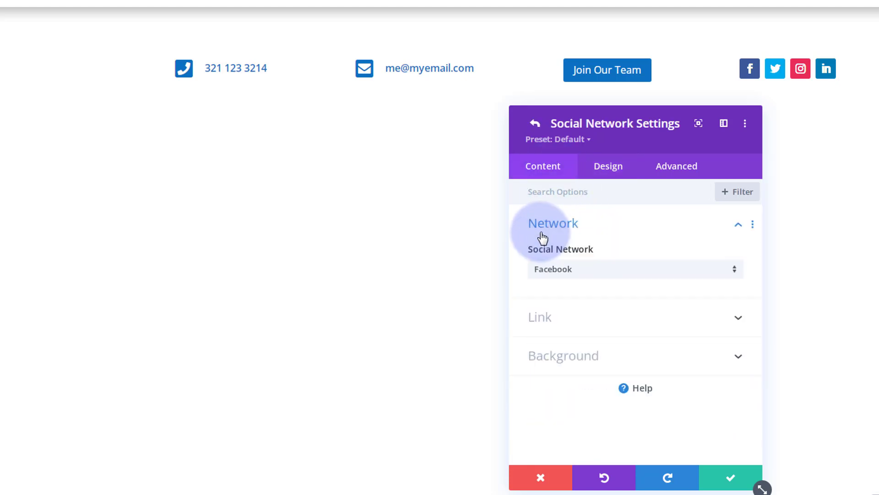
pyautogui.click(633, 358)
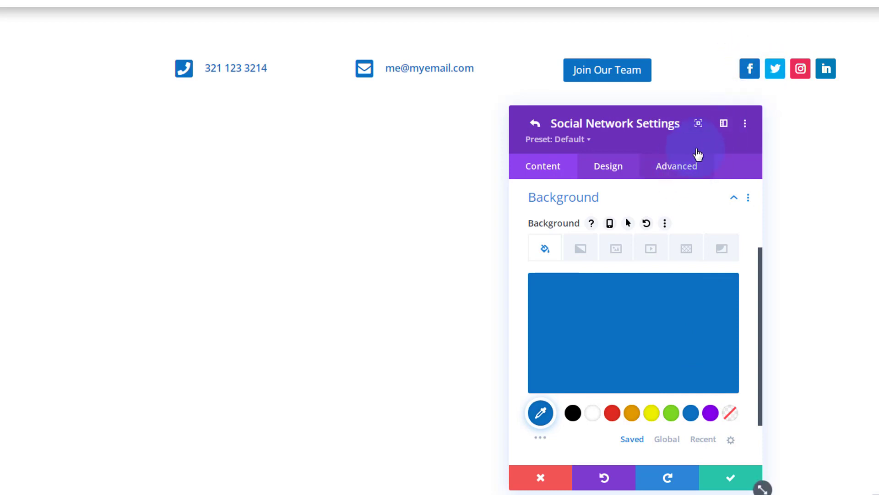
pyautogui.click(732, 477)
pyautogui.scroll(3, 633, 301)
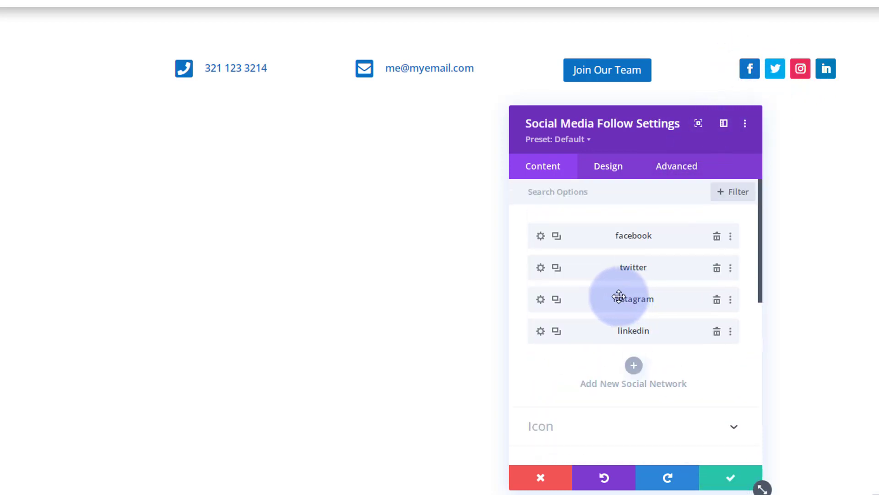
# - Extend the facebook item's styles throughout this column, then save the social follow module
pyautogui.rightClick(581, 232)
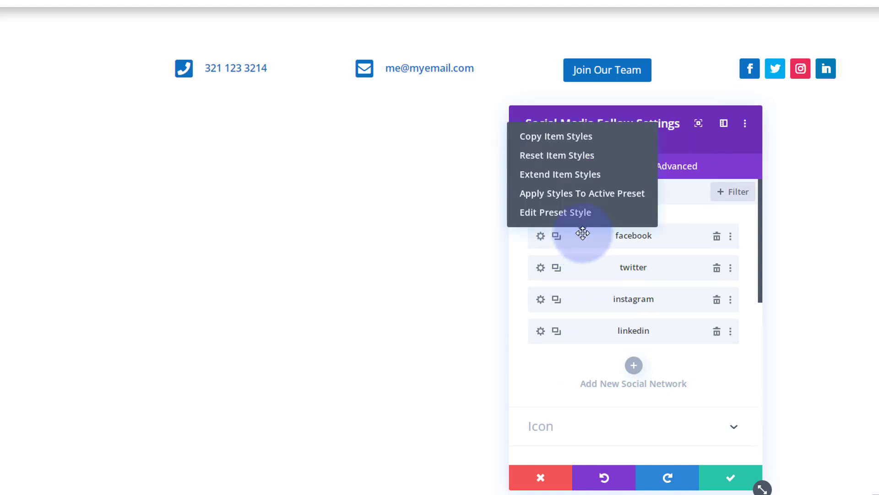
pyautogui.click(554, 178)
pyautogui.click(675, 229)
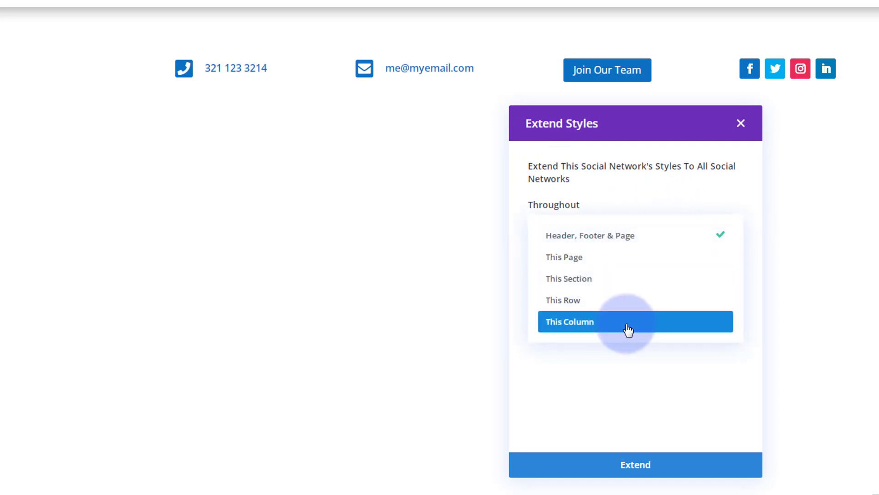
pyautogui.click(626, 328)
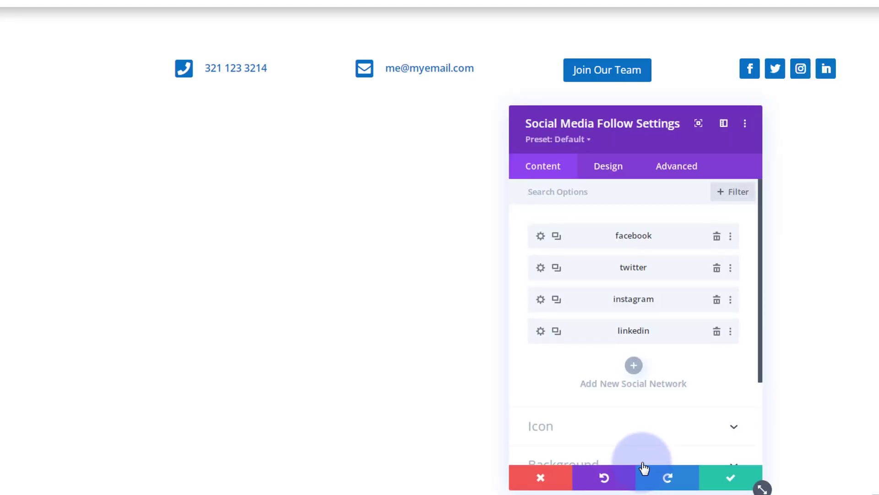
pyautogui.click(731, 478)
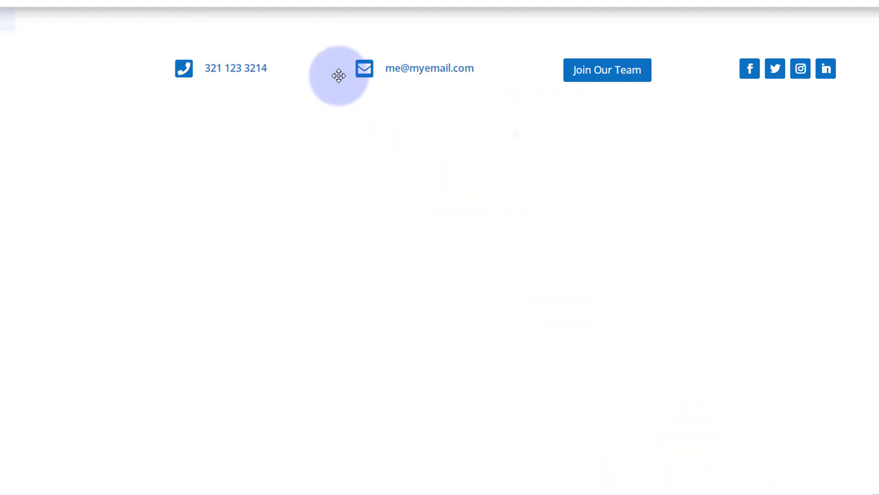
# - Set the top bar section's background colour to dark #242424 from the full palette
pyautogui.moveTo(333, 70)
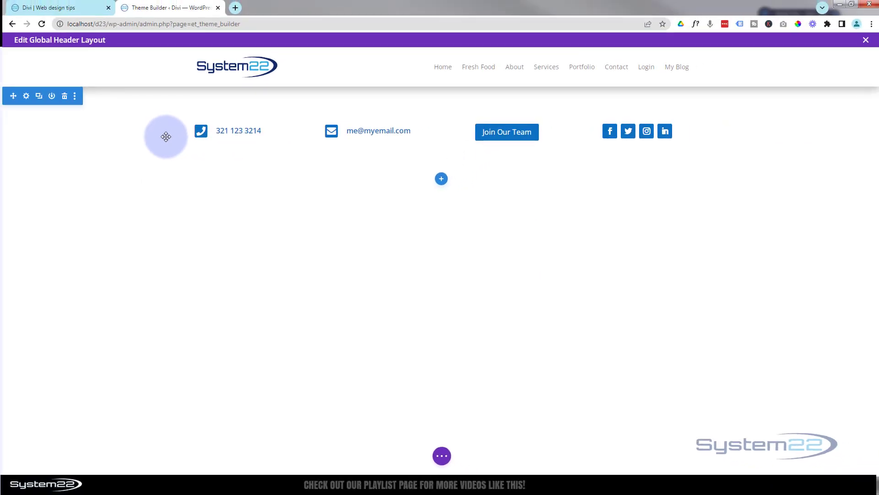
pyautogui.click(26, 95)
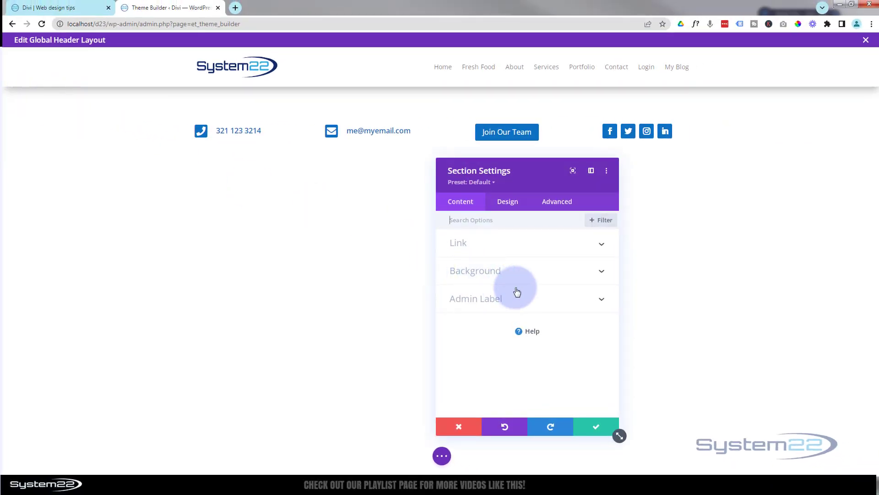
pyautogui.click(491, 271)
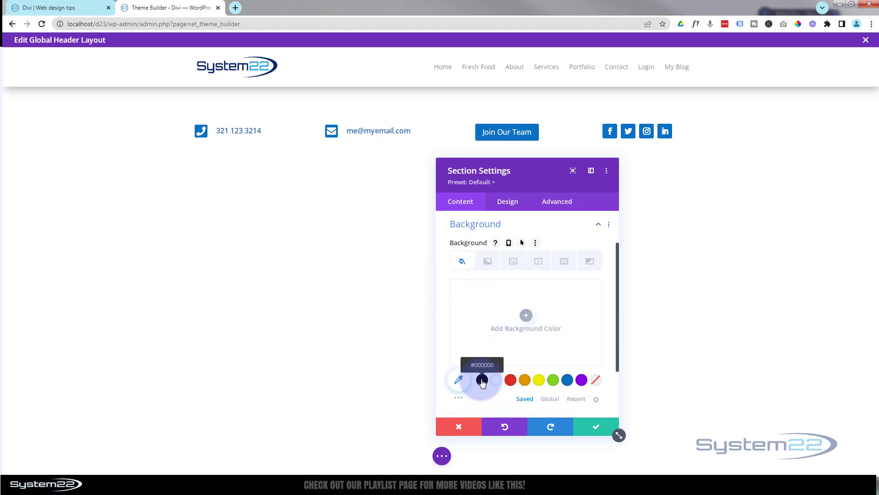
pyautogui.click(459, 399)
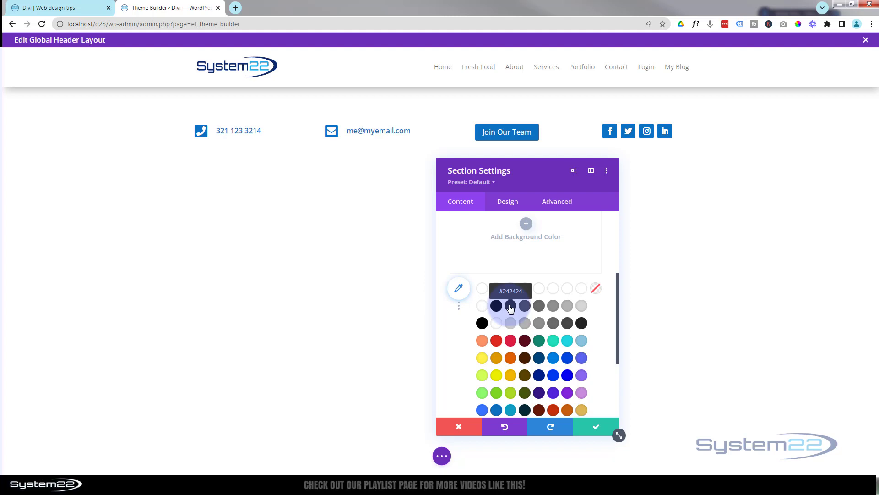
pyautogui.click(511, 306)
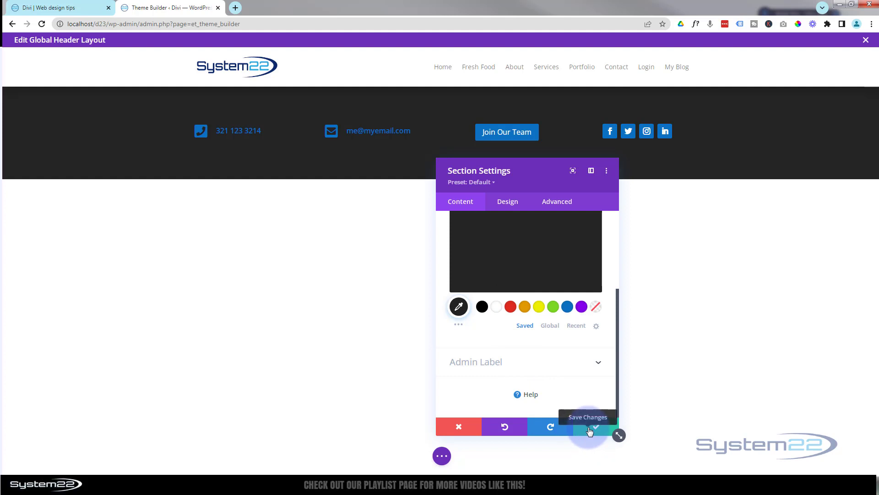
pyautogui.click(508, 203)
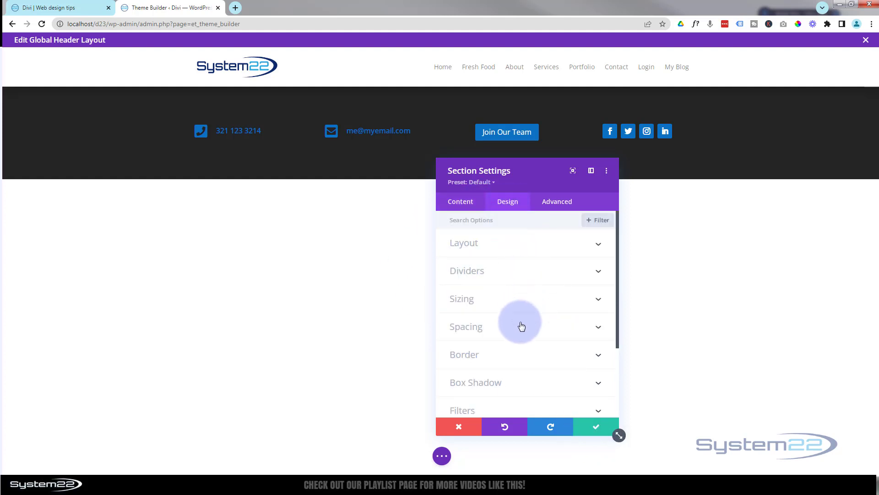
# - Set the section's linked top and bottom padding to 0px and save the section
pyautogui.click(522, 327)
pyautogui.click(460, 303)
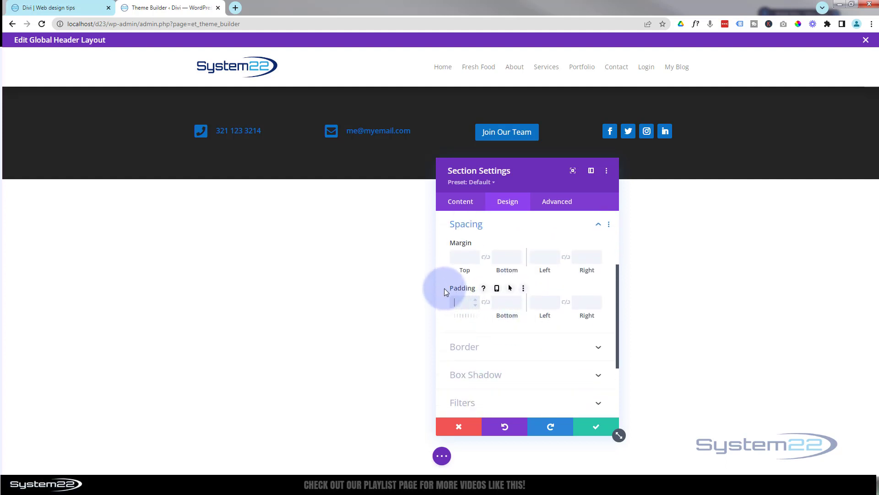
pyautogui.write('0px')
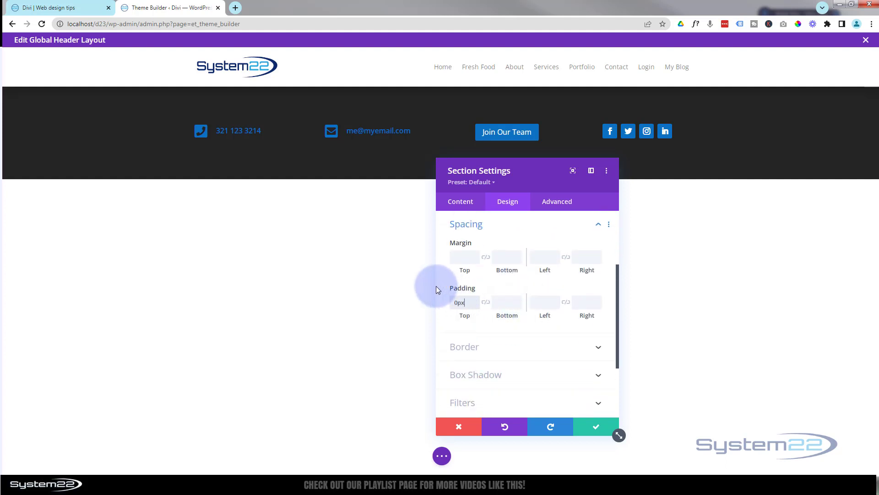
pyautogui.click(486, 302)
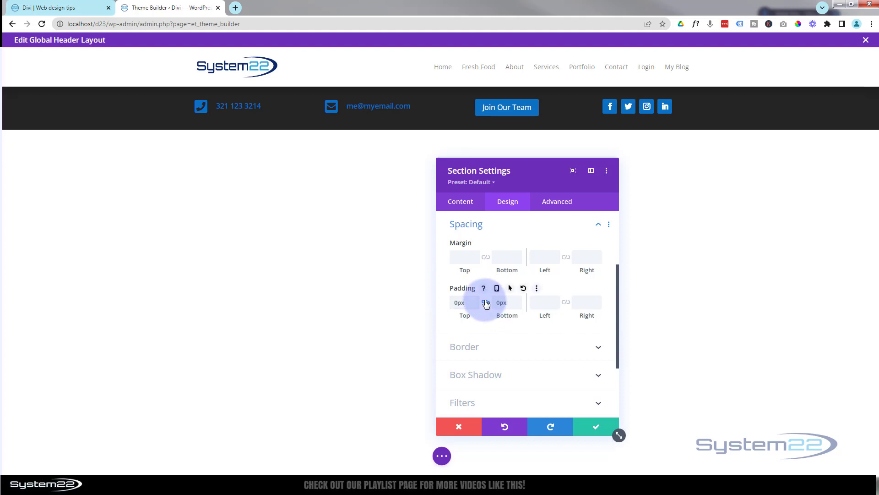
pyautogui.click(595, 426)
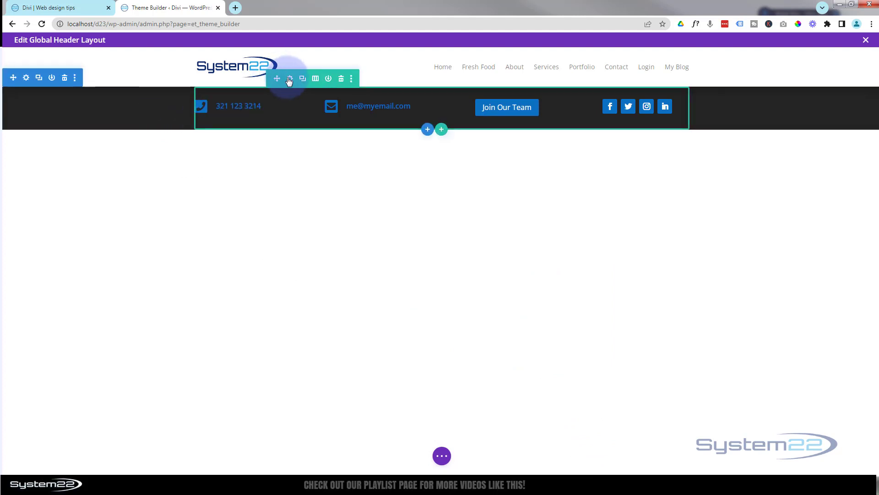
# - Give the top bar row 3px top and 1px bottom padding, then save the row
pyautogui.click(290, 79)
pyautogui.click(507, 202)
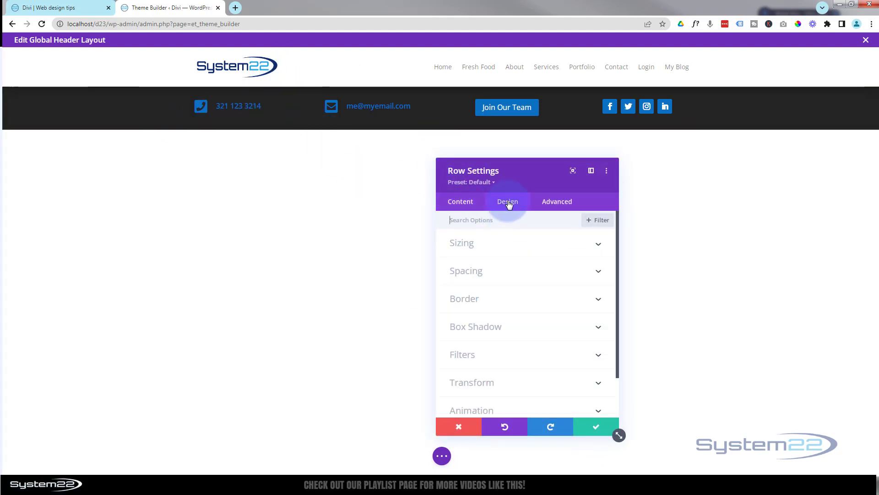
pyautogui.click(524, 275)
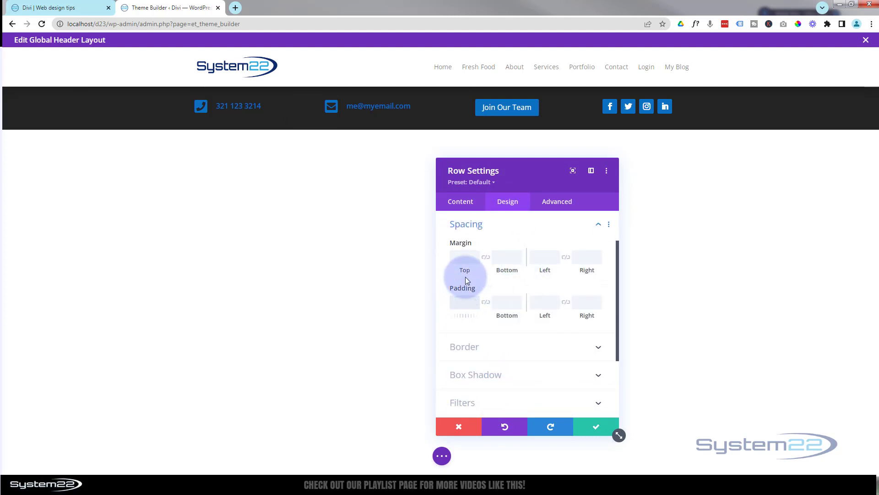
pyautogui.write('0')
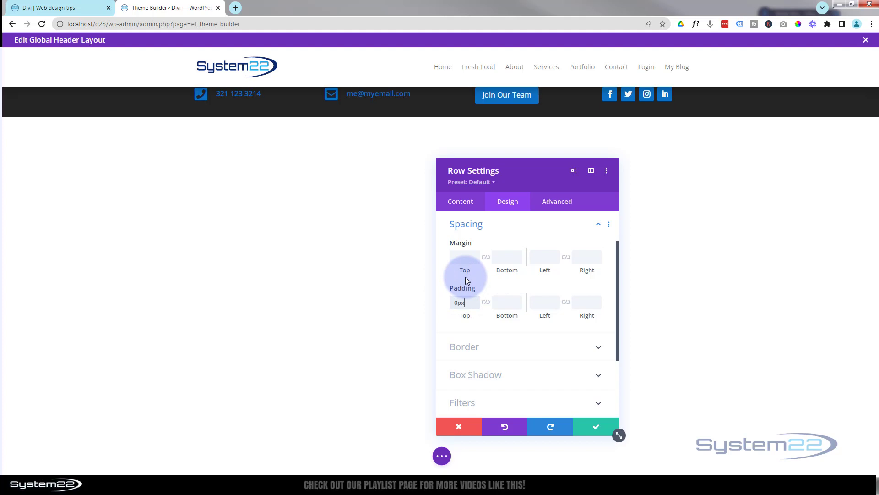
pyautogui.click(473, 287)
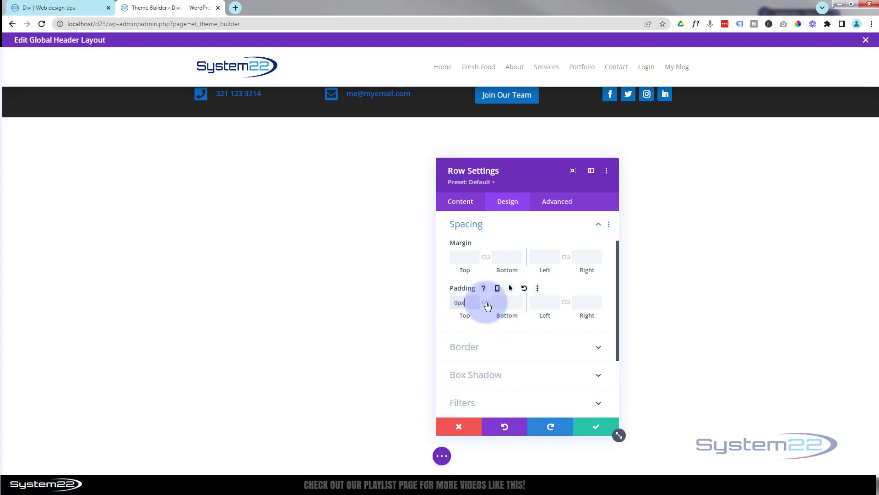
pyautogui.click(486, 303)
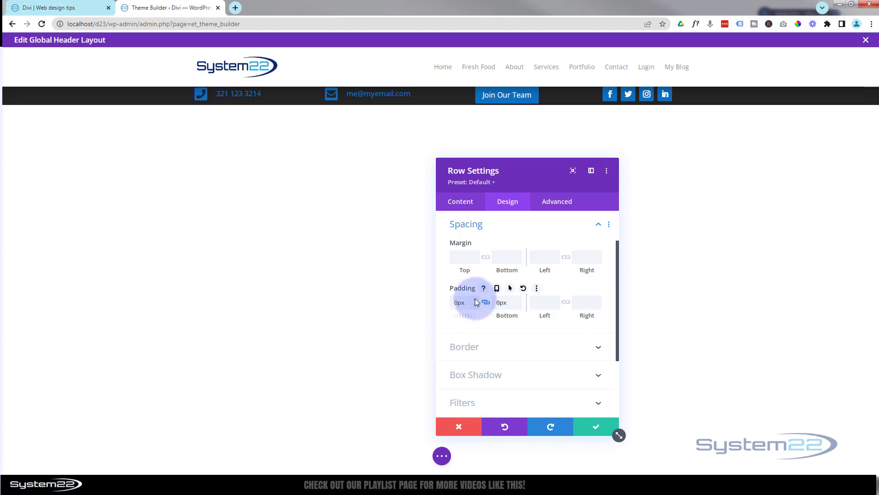
pyautogui.click(475, 299)
pyautogui.click(475, 299)
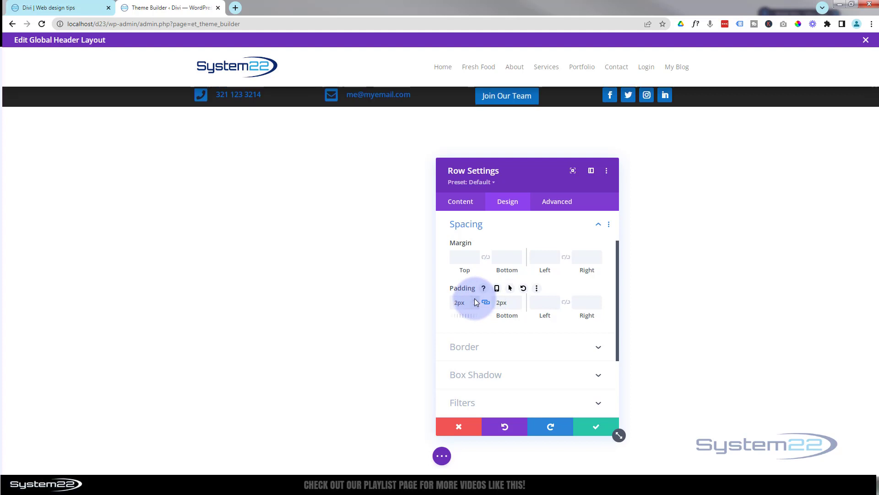
pyautogui.click(475, 299)
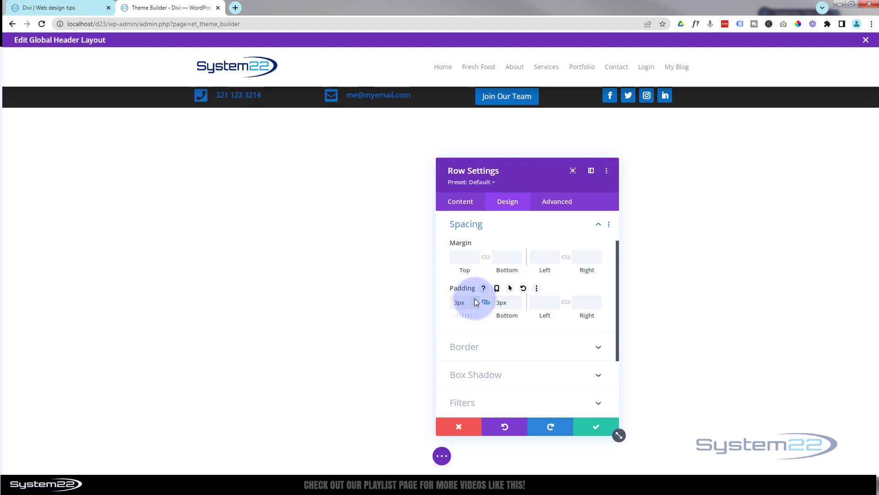
pyautogui.click(517, 305)
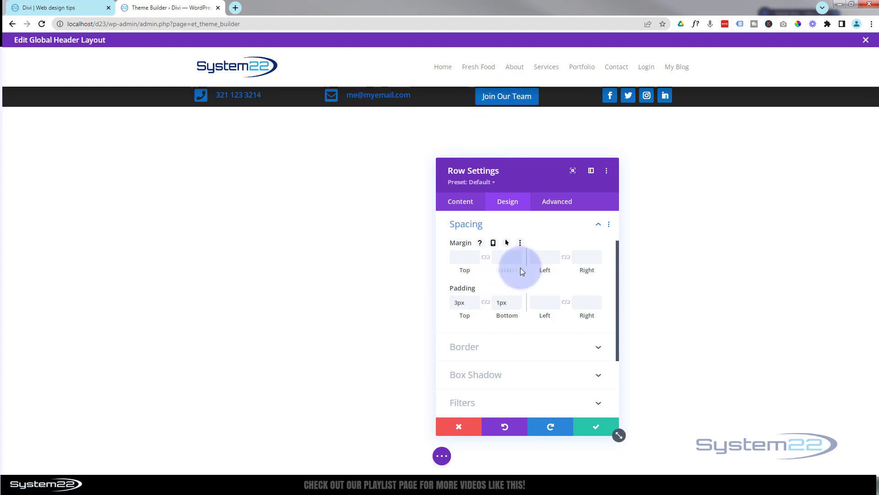
pyautogui.click(589, 428)
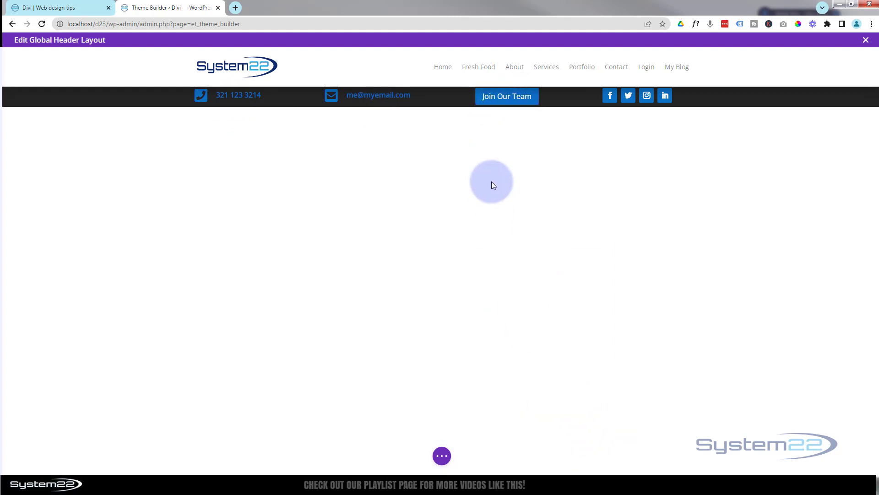
# - Set the Join Our Team button's linked top and bottom padding to 3px
pyautogui.moveTo(499, 96)
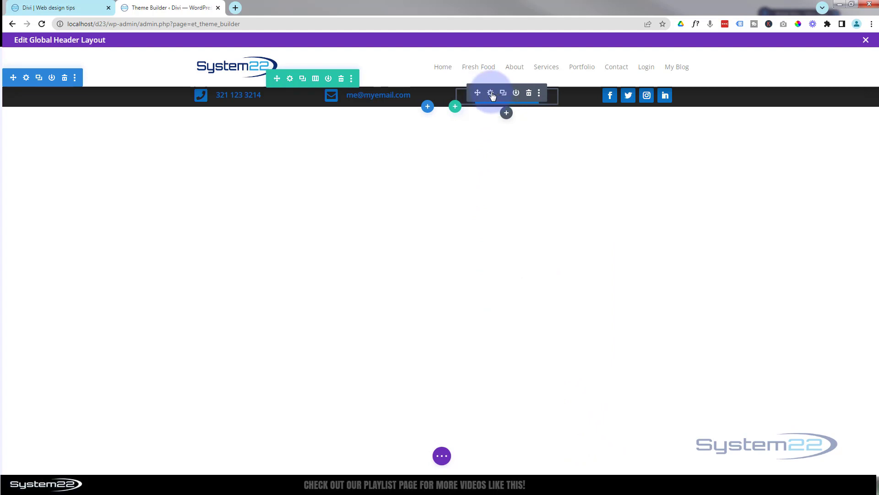
pyautogui.click(491, 93)
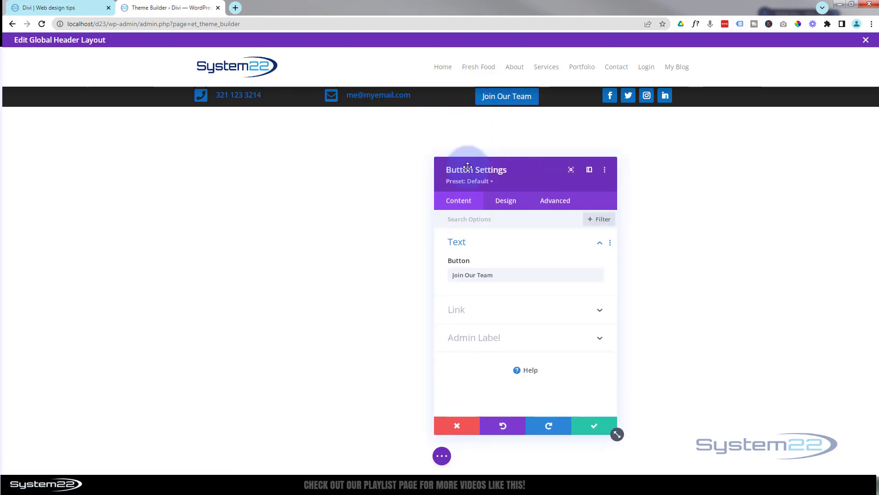
pyautogui.moveTo(524, 169); pyautogui.dragTo(311, 131)
pyautogui.click(294, 158)
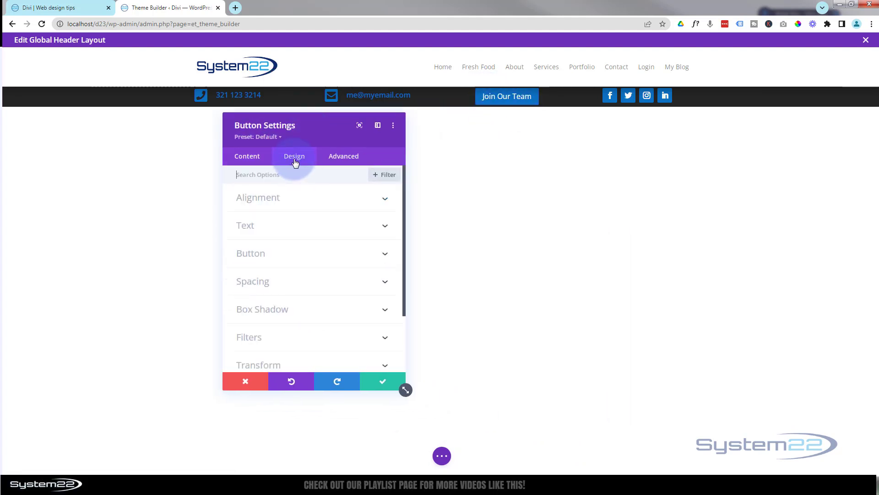
pyautogui.click(308, 283)
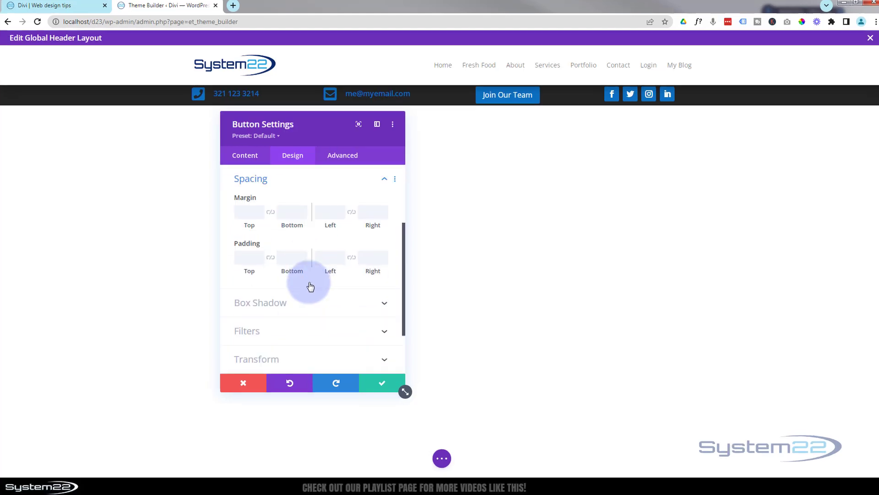
pyautogui.click(176, 267)
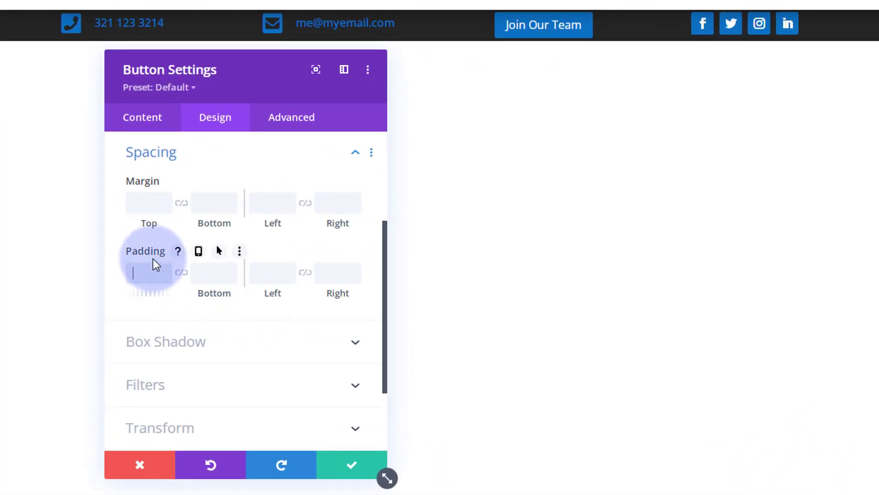
pyautogui.write('3px')
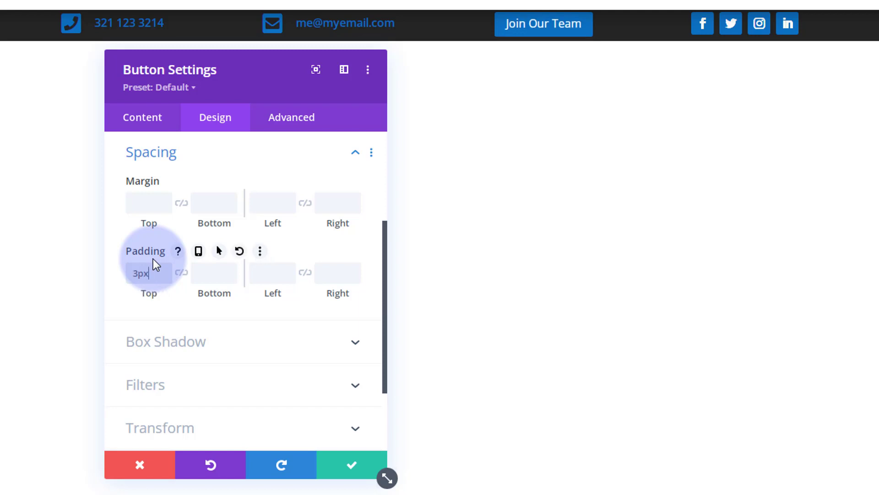
pyautogui.click(181, 273)
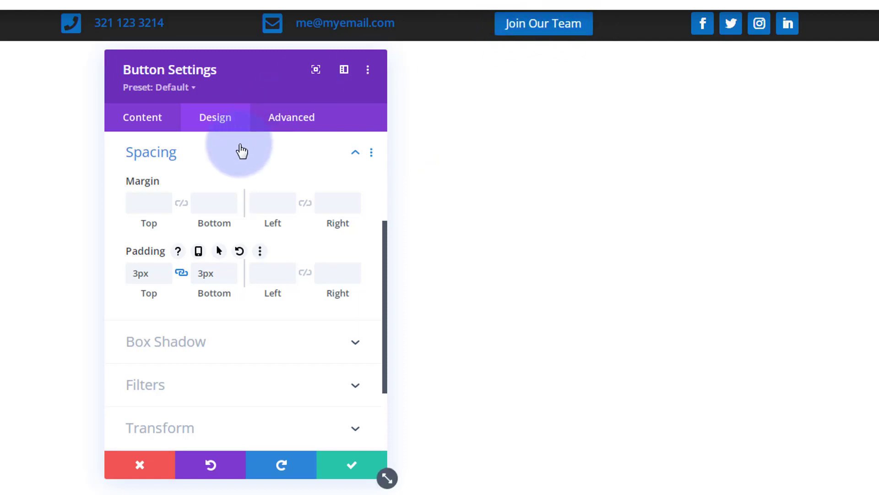
pyautogui.scroll(4, 235, 197)
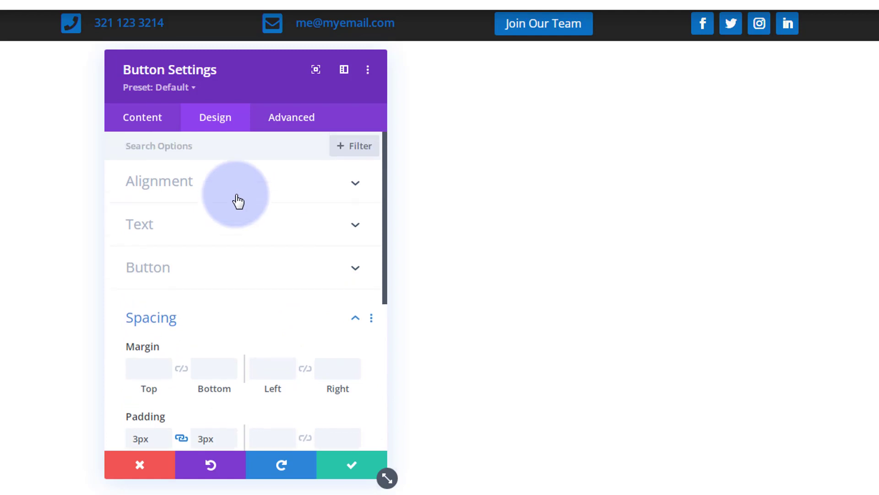
pyautogui.click(226, 322)
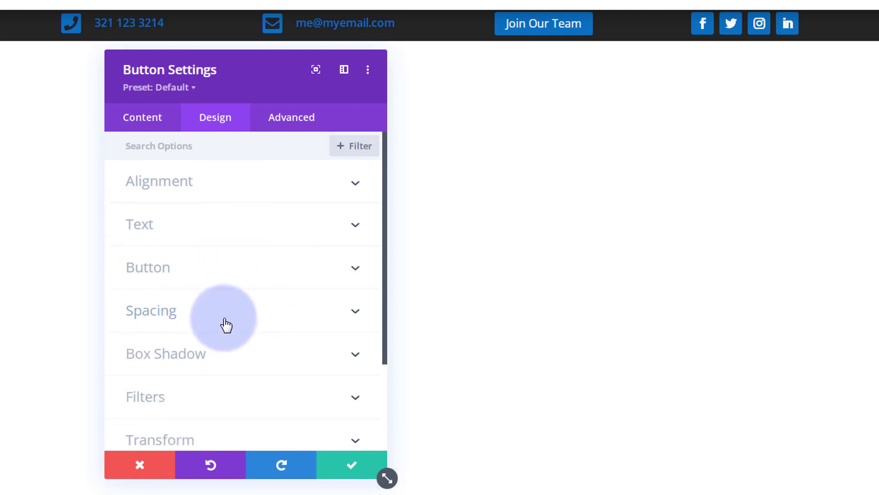
# - Search the icon library for 'person' and pick the person-in-circle icon for the button
pyautogui.click(220, 275)
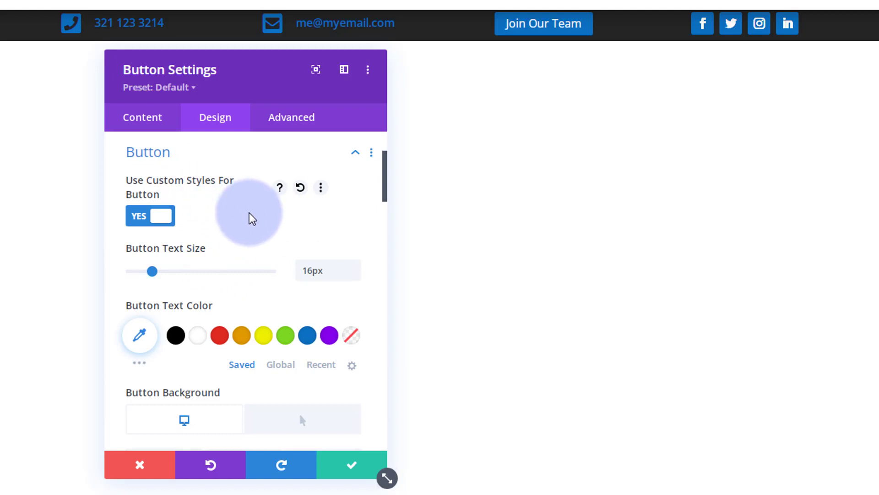
pyautogui.scroll(-10, 249, 217)
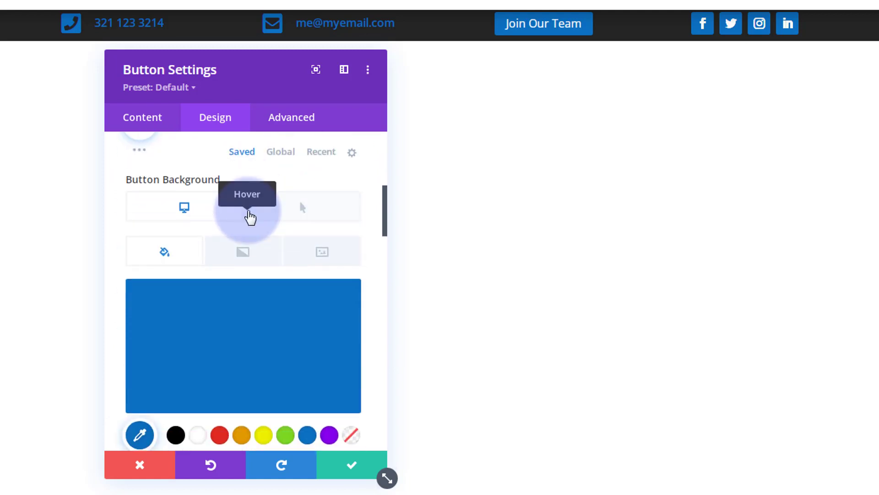
pyautogui.scroll(-10, 250, 217)
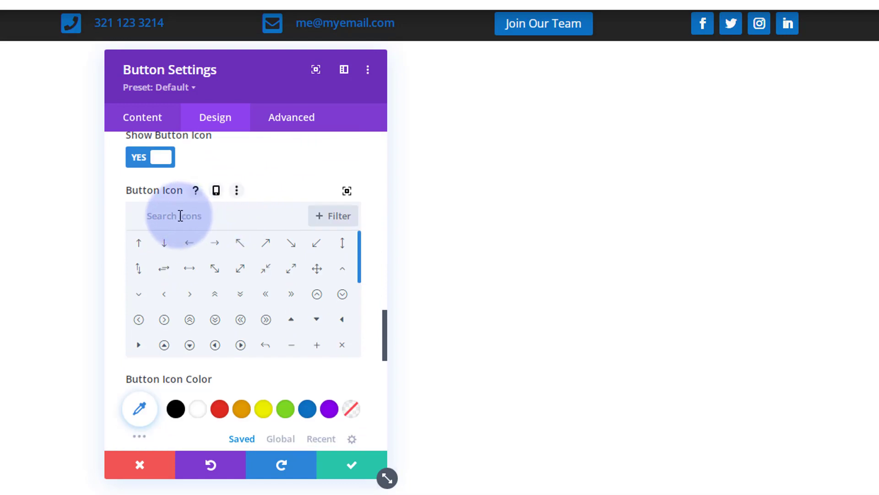
pyautogui.click(180, 216)
pyautogui.write('person')
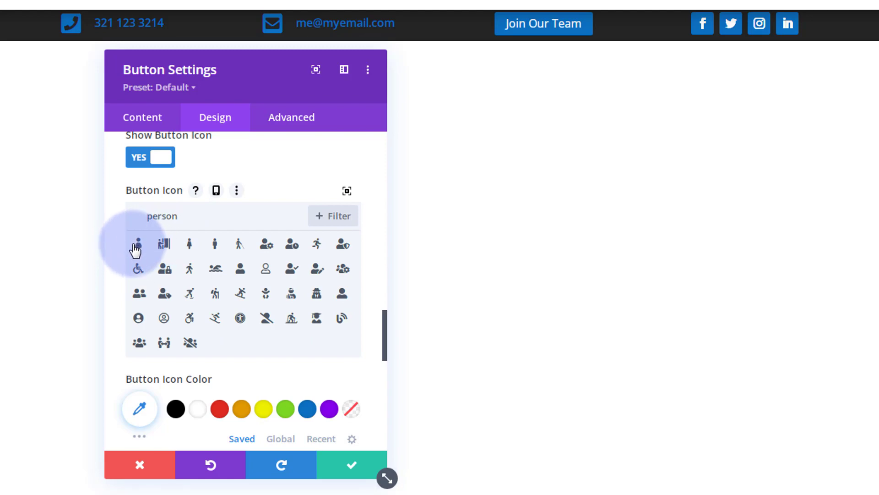
pyautogui.click(141, 321)
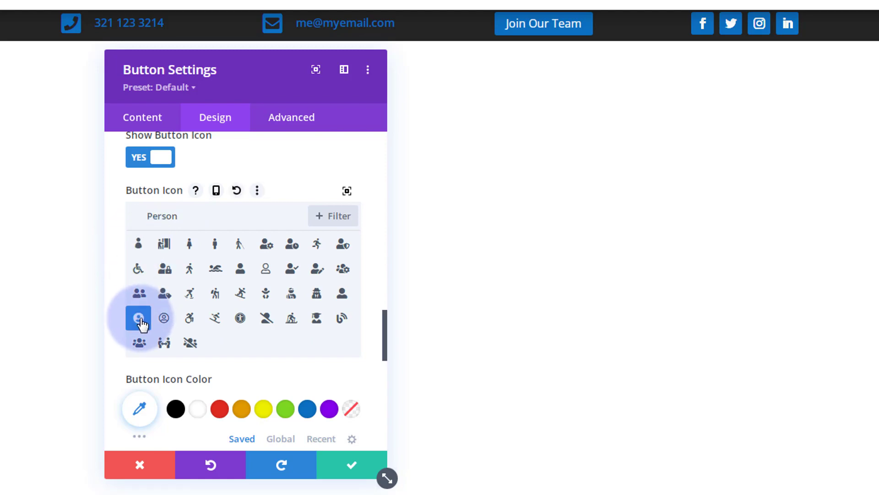
# - Place the button icon on the left, always visible rather than on hover, and save
pyautogui.scroll(-3, 239, 346)
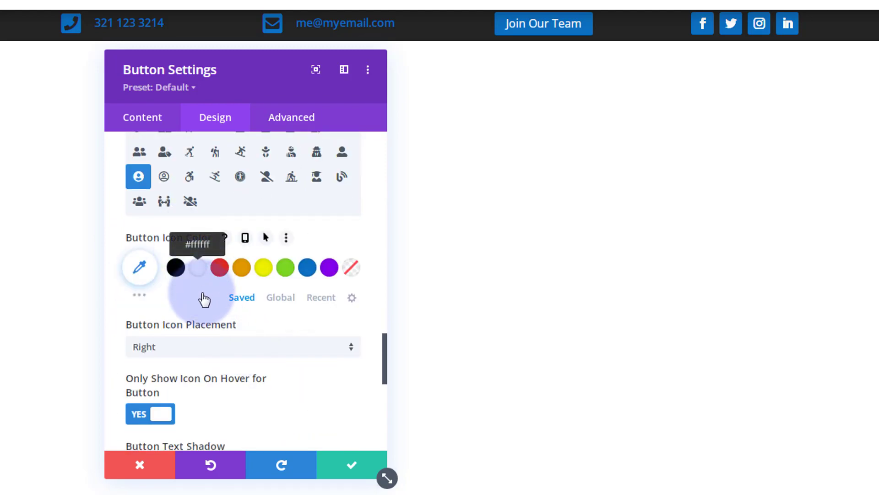
pyautogui.scroll(-2, 203, 297)
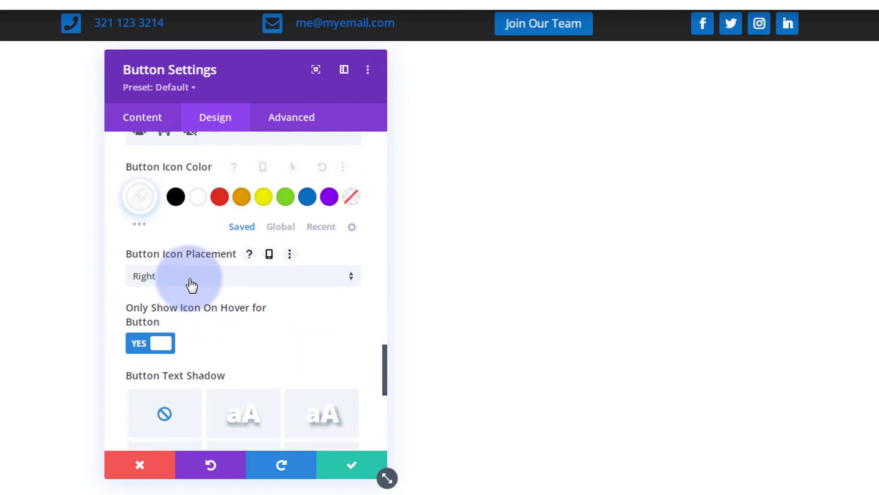
pyautogui.click(192, 285)
pyautogui.click(182, 322)
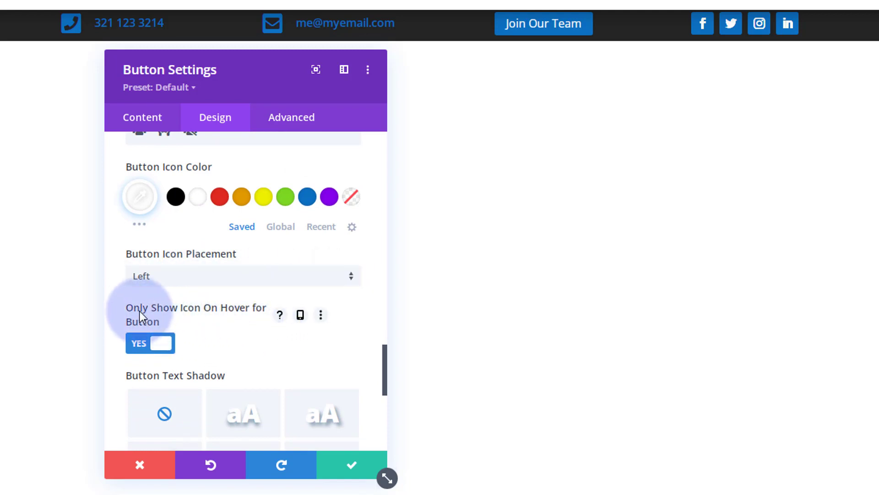
pyautogui.click(146, 347)
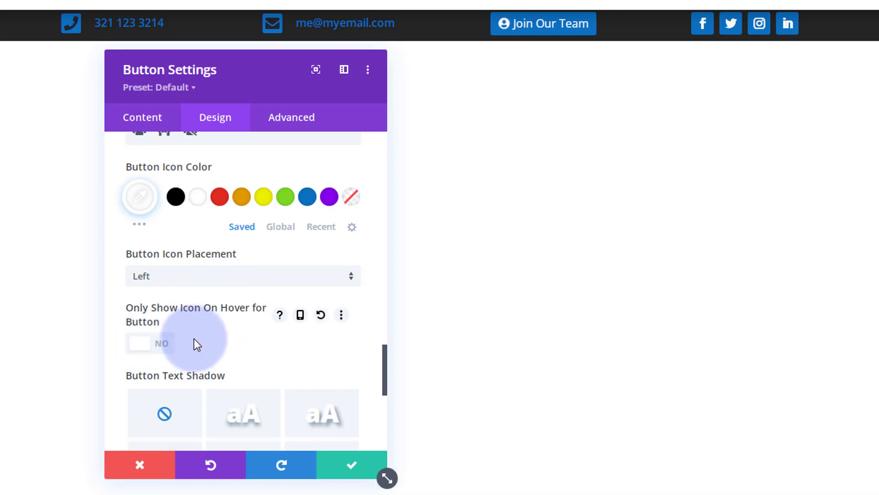
pyautogui.click(359, 478)
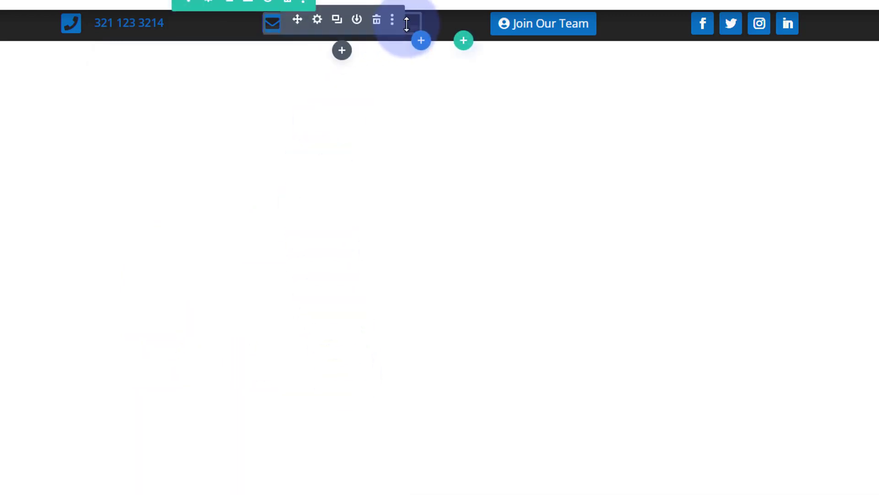
# - Step the top bar row's top padding from 3px up to 7px and save the row
pyautogui.click(210, 5)
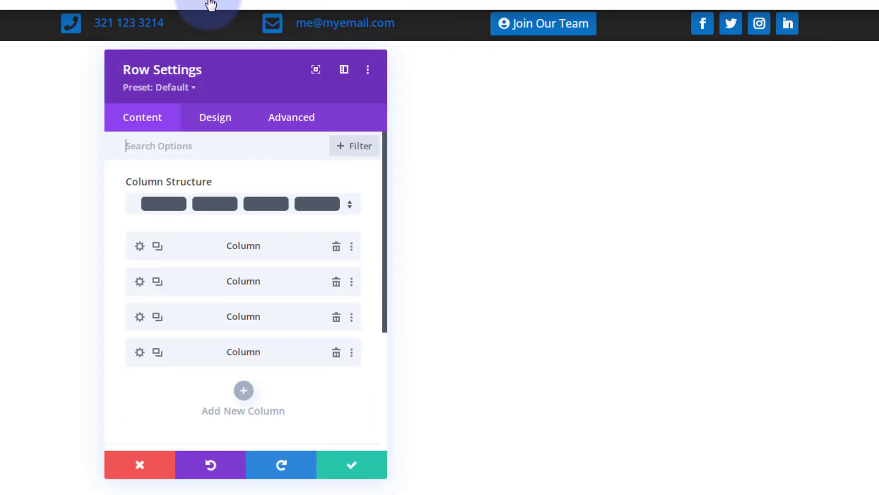
pyautogui.click(213, 121)
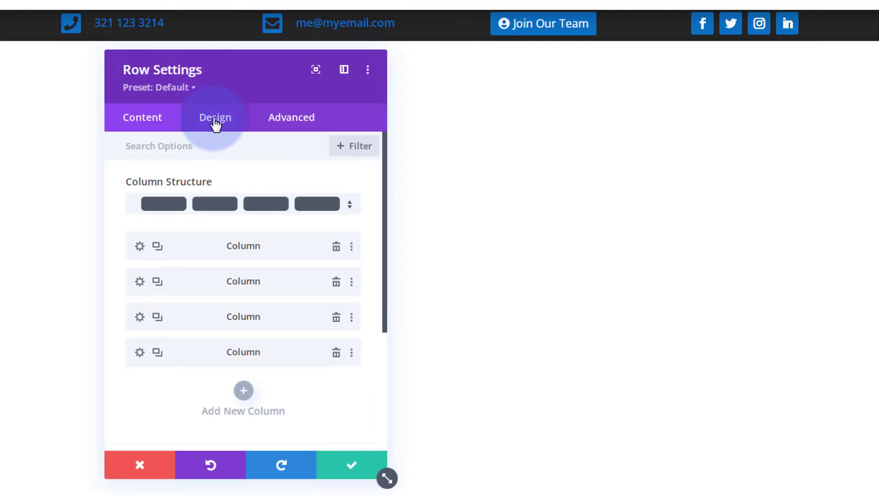
pyautogui.click(205, 224)
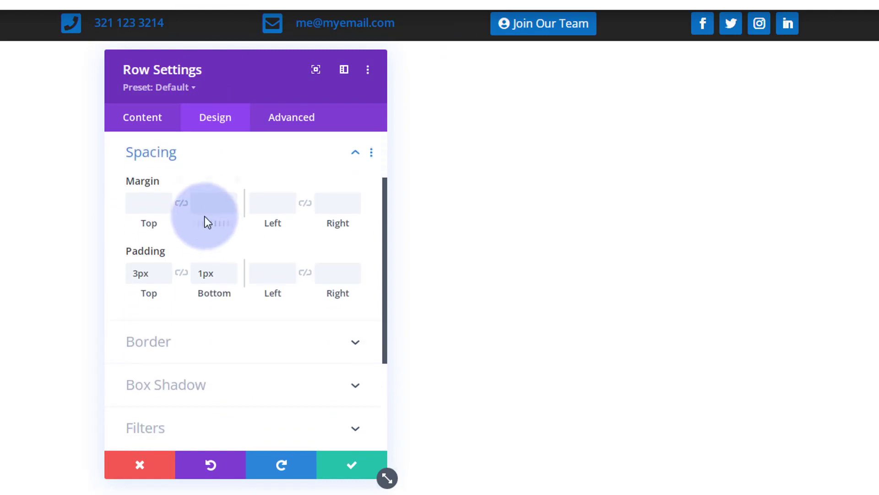
pyautogui.click(166, 269)
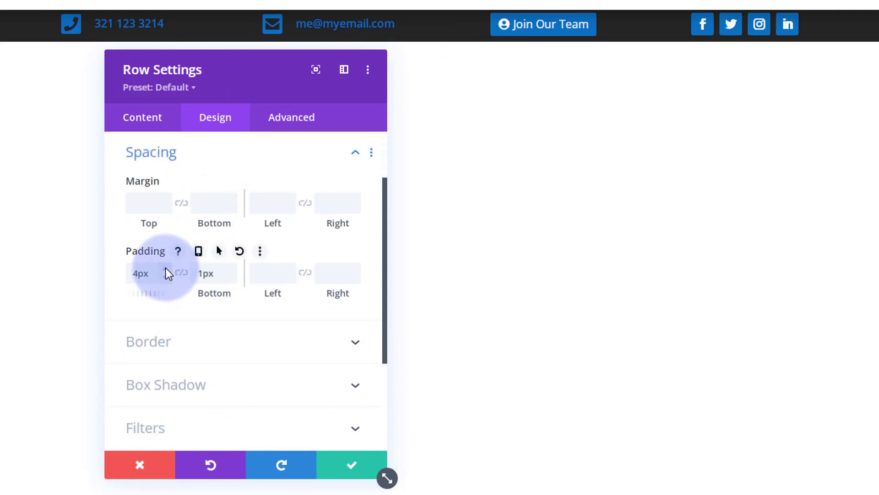
pyautogui.click(165, 269)
pyautogui.click(166, 269)
pyautogui.click(165, 268)
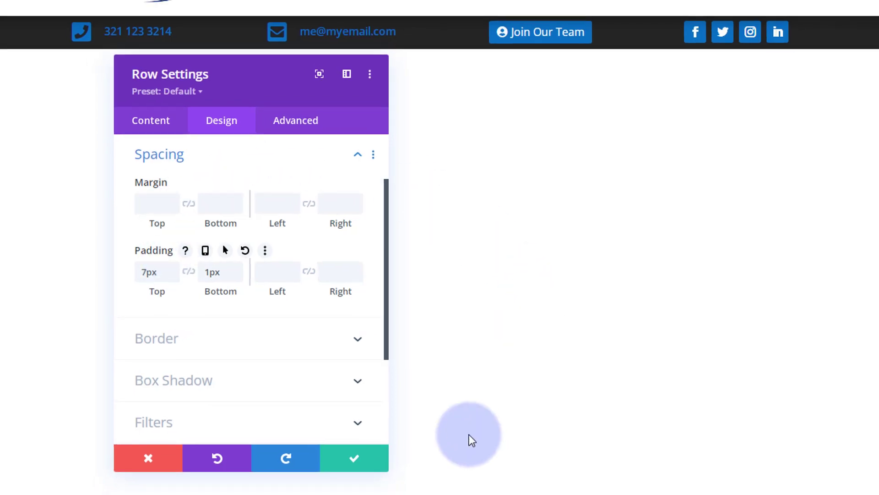
pyautogui.click(375, 458)
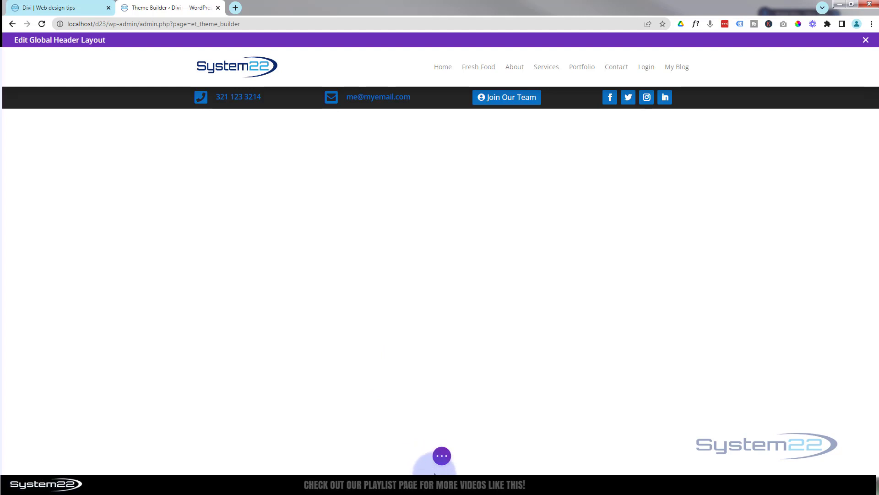
# - Check the header in Tablet View and Phone View, then switch back to Desktop view
pyautogui.click(441, 456)
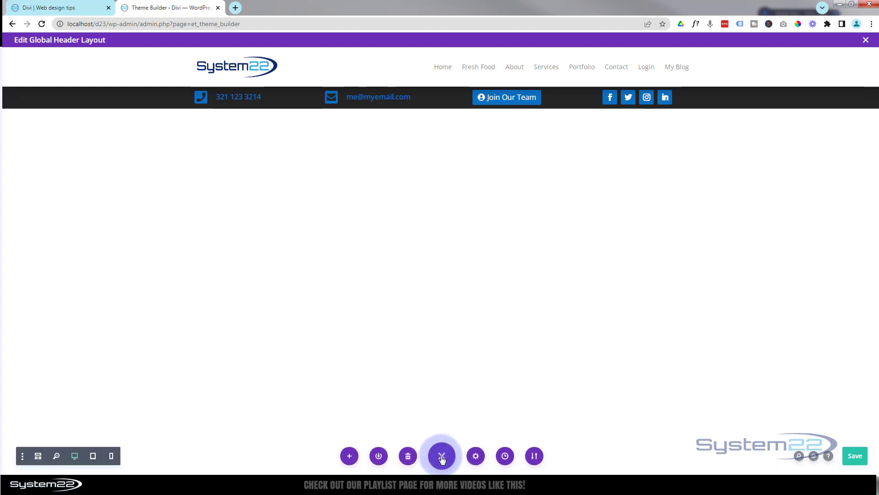
pyautogui.click(94, 456)
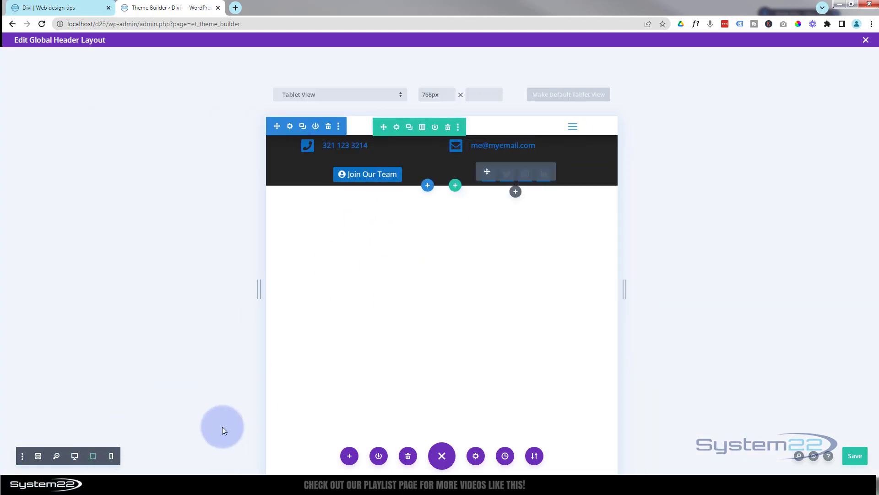
pyautogui.click(112, 456)
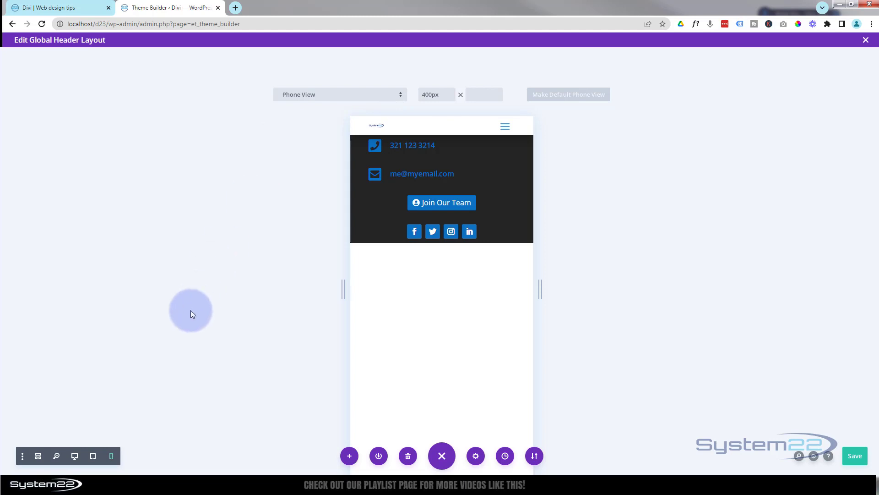
pyautogui.click(75, 456)
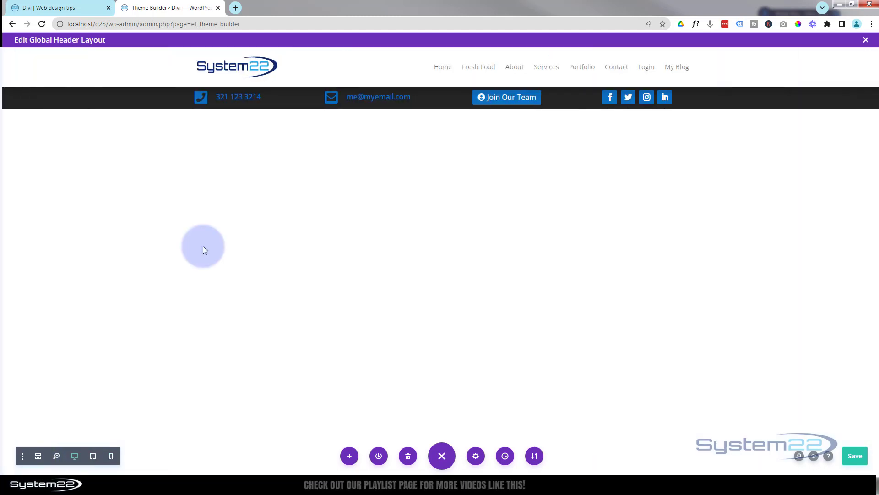
pyautogui.moveTo(427, 56)
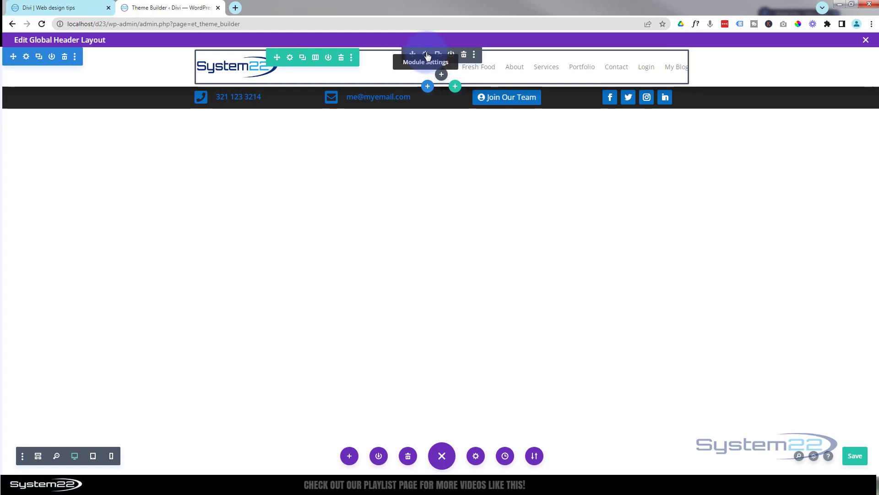
# - Enable responsive logo width, set tablet to 25% and phone to 46%, and save the menu
pyautogui.click(427, 56)
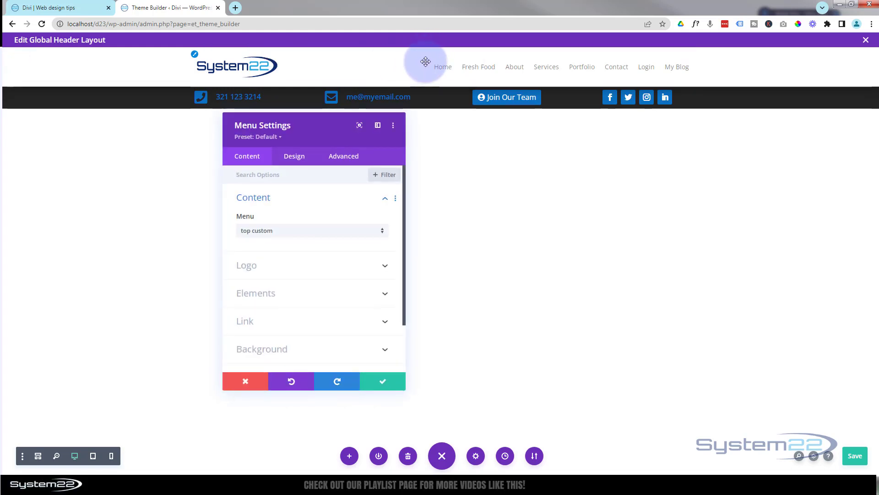
pyautogui.click(299, 158)
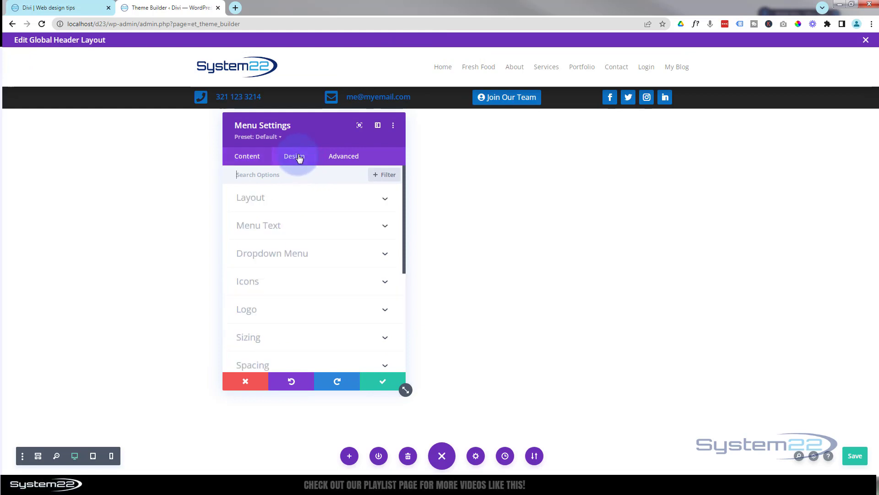
pyautogui.click(295, 342)
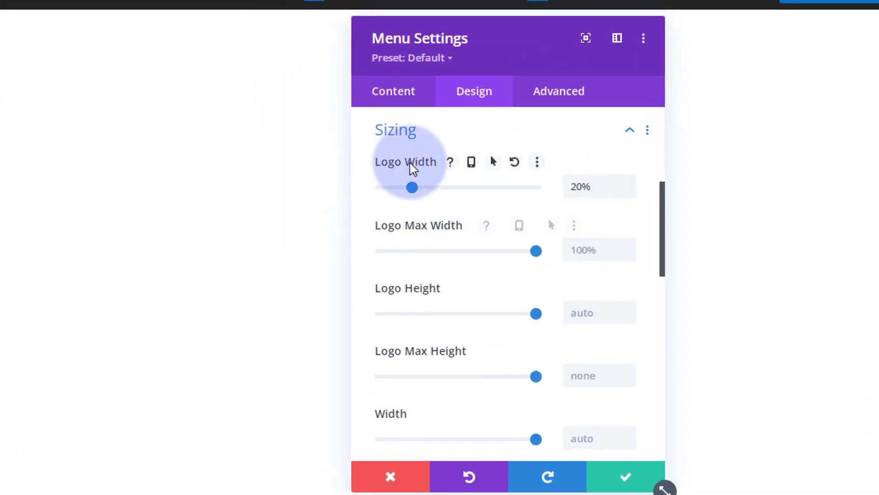
pyautogui.click(474, 163)
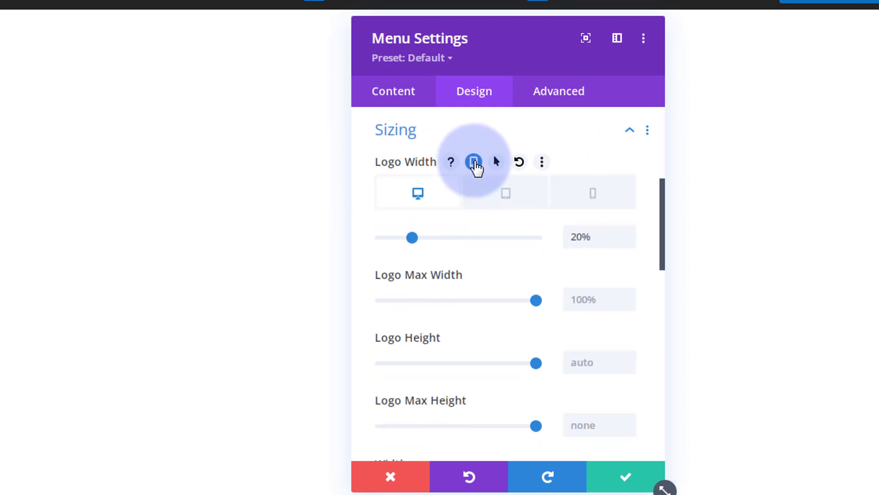
pyautogui.click(496, 199)
pyautogui.moveTo(522, 69); pyautogui.dragTo(864, 127)
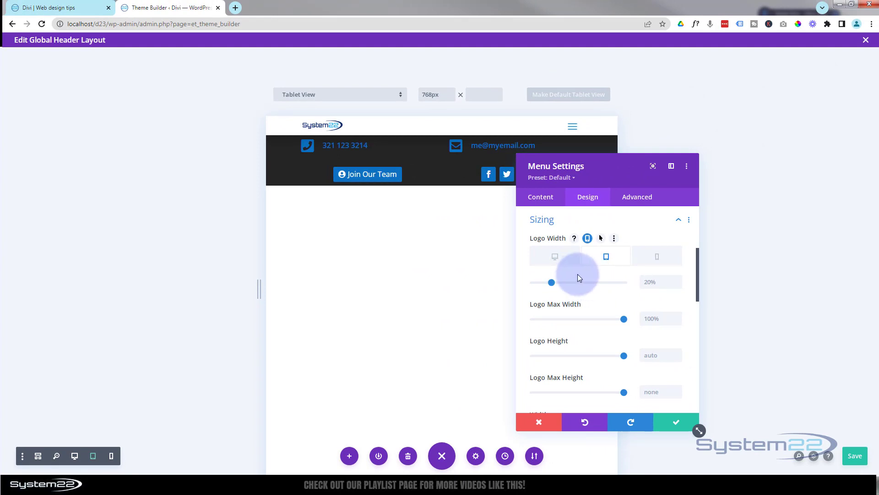
pyautogui.moveTo(554, 281); pyautogui.dragTo(555, 282)
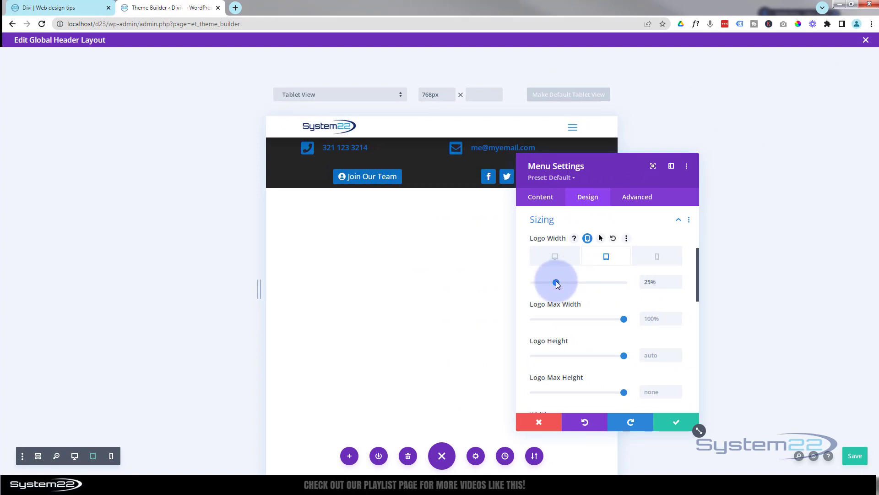
pyautogui.click(657, 259)
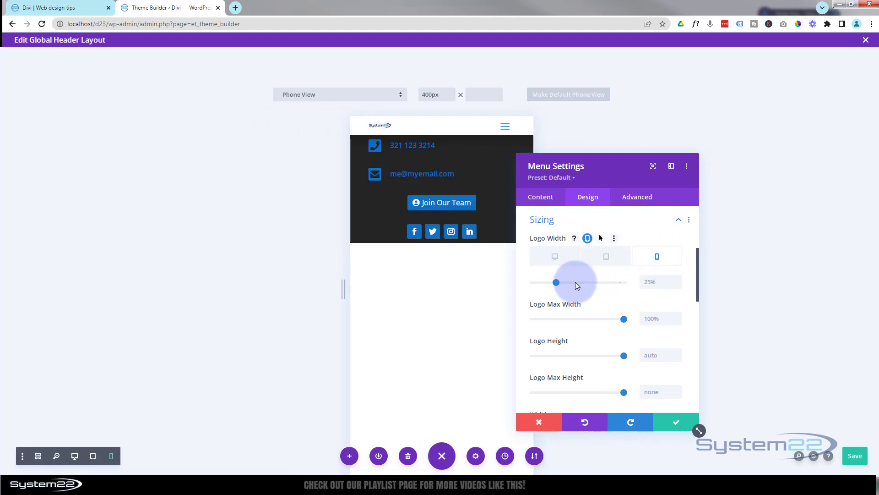
pyautogui.moveTo(557, 282); pyautogui.dragTo(576, 282)
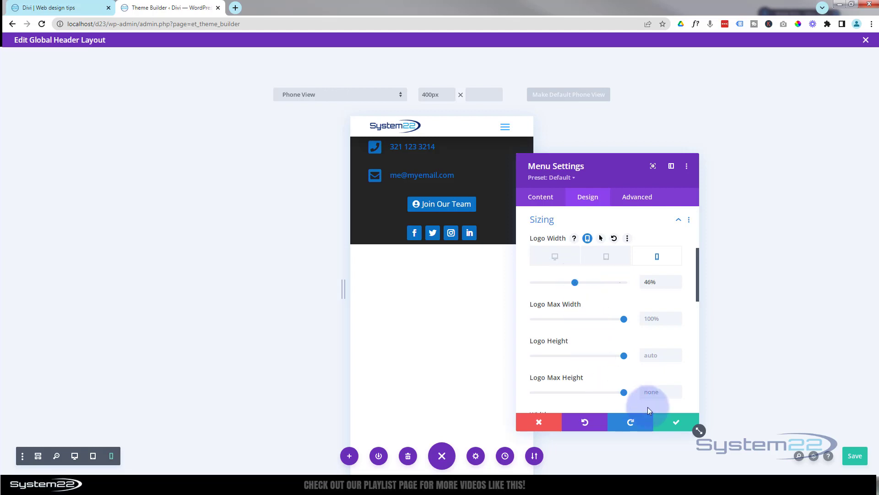
pyautogui.click(677, 426)
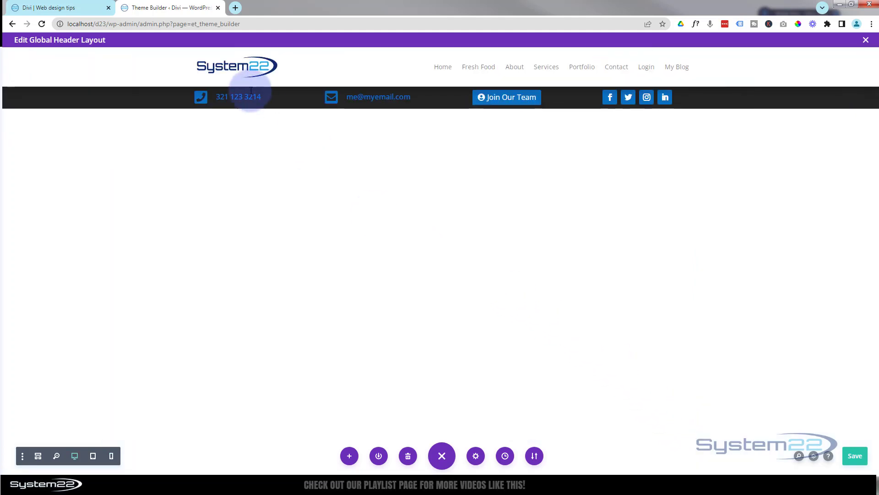
# - Narrow the phone blurb's content width in its Design > Sizing settings and save it
pyautogui.moveTo(245, 94)
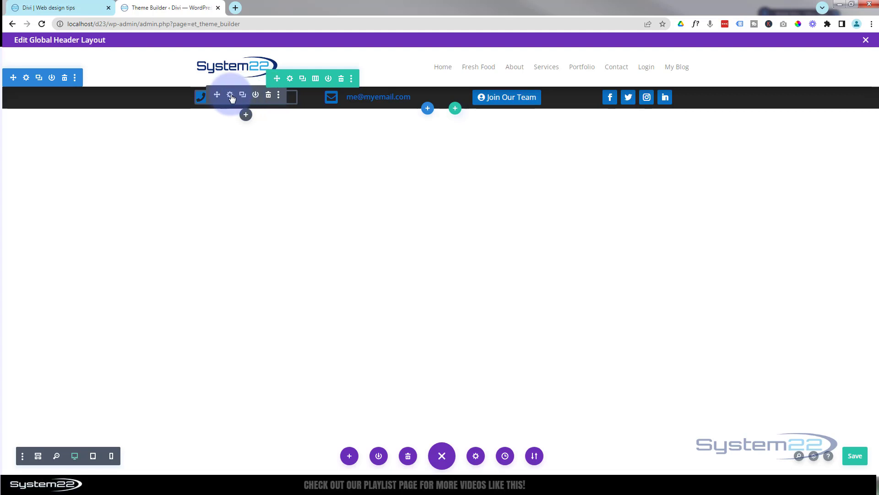
pyautogui.click(230, 95)
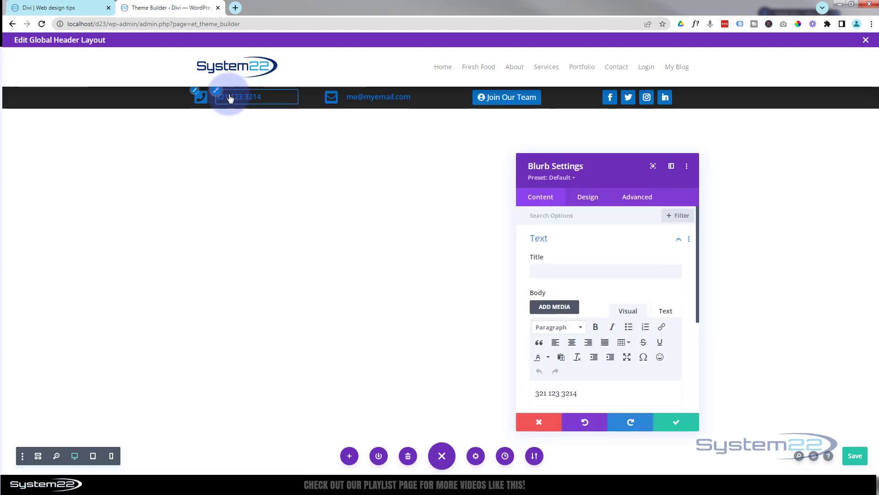
pyautogui.click(588, 199)
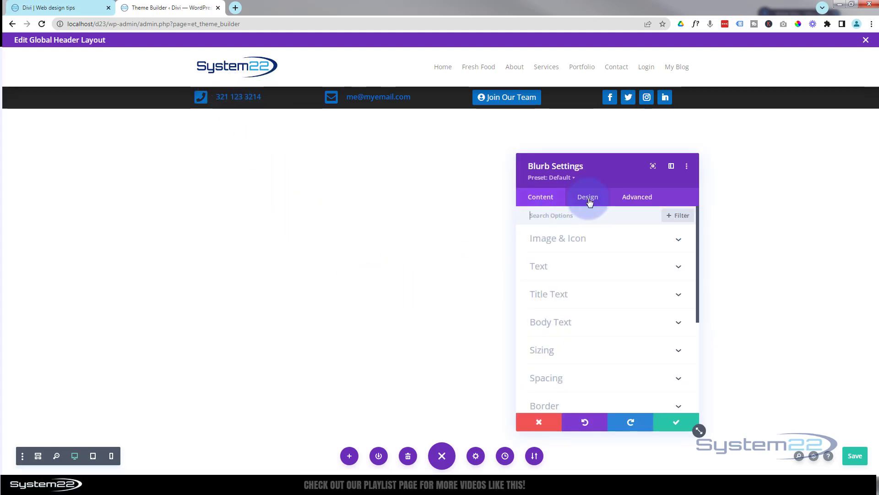
pyautogui.click(585, 350)
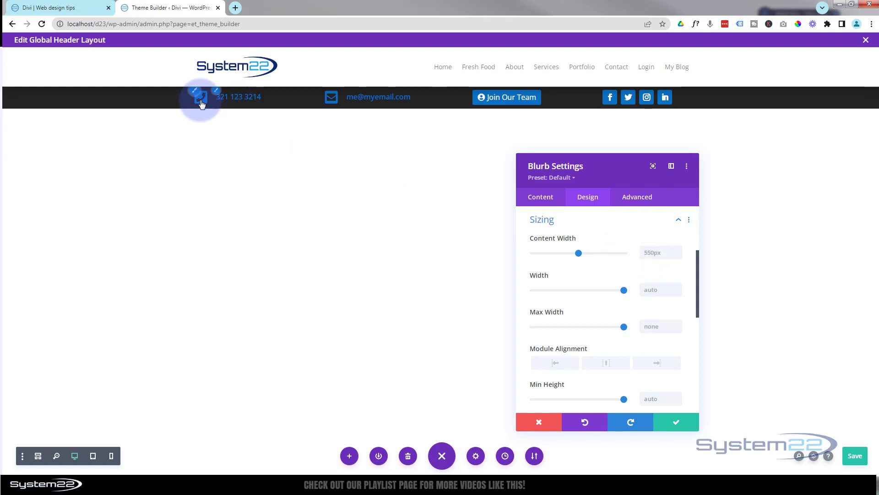
pyautogui.click(232, 98)
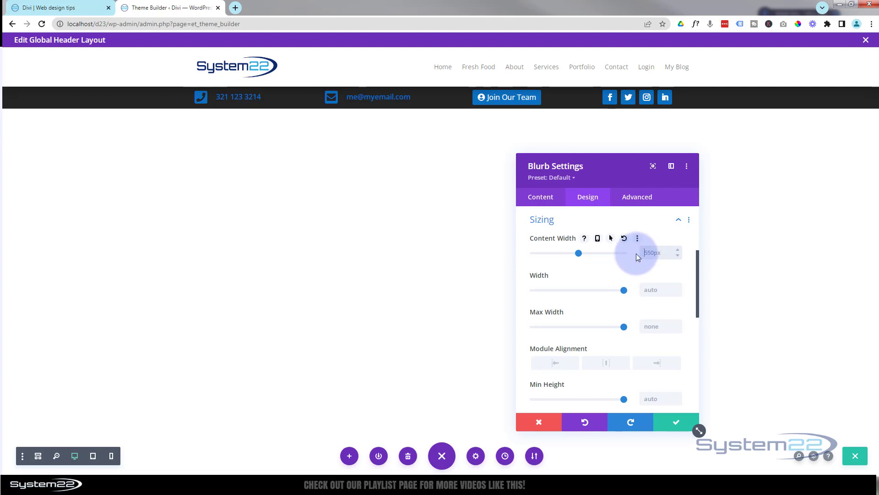
pyautogui.write('120')
pyautogui.write('px')
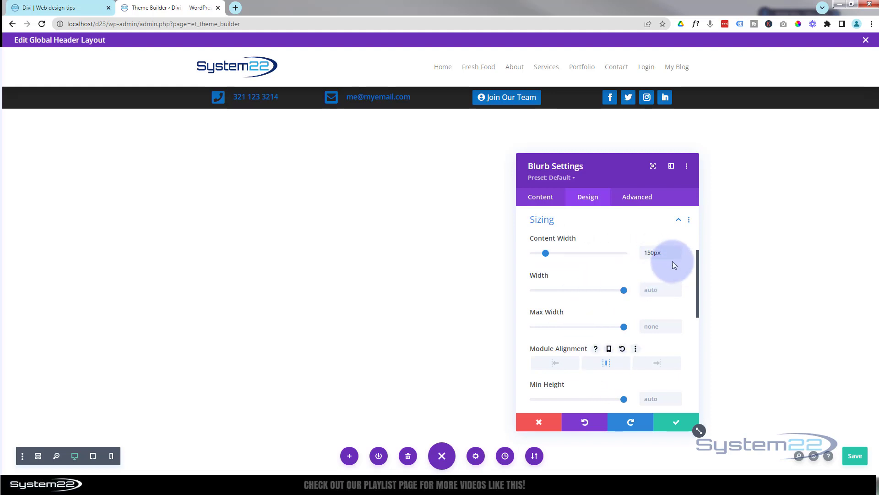
pyautogui.moveTo(664, 251); pyautogui.dragTo(644, 252)
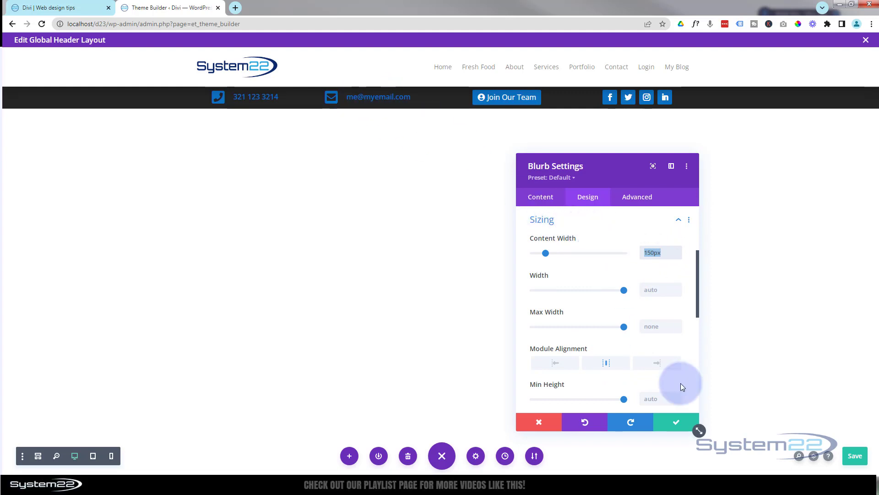
pyautogui.click(676, 420)
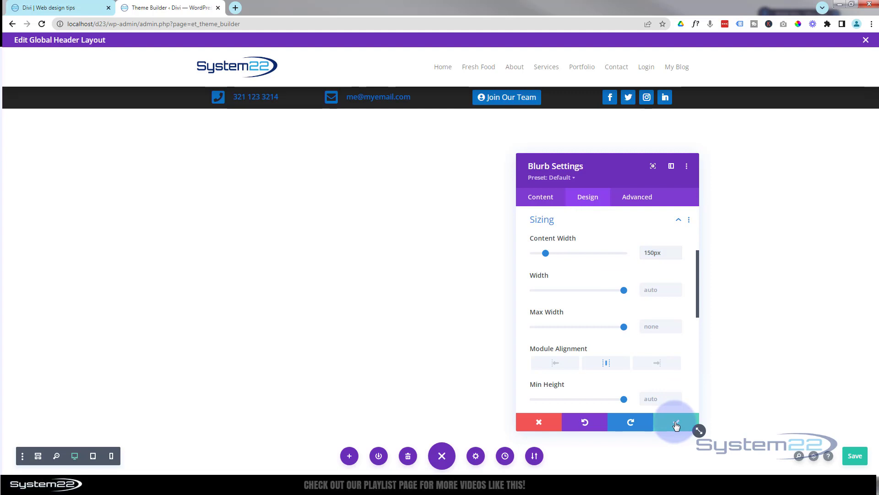
# - Give the email blurb a 150px content width, centred in its column
pyautogui.click(360, 95)
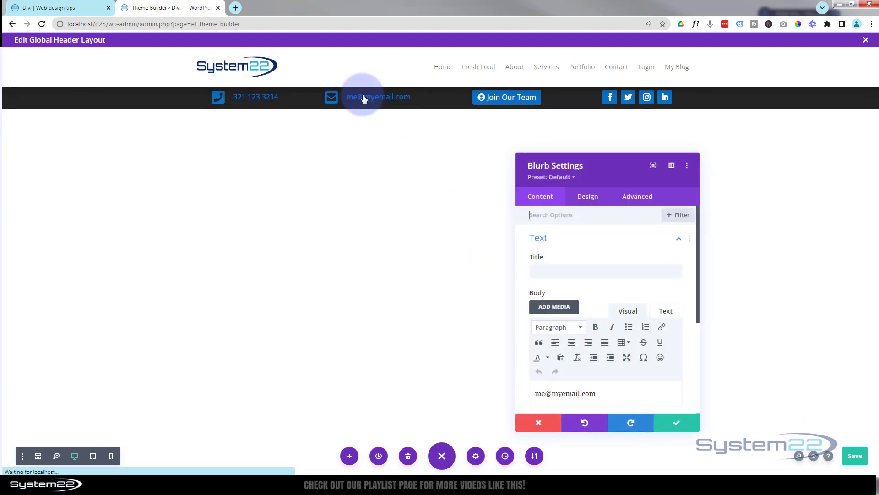
pyautogui.click(589, 197)
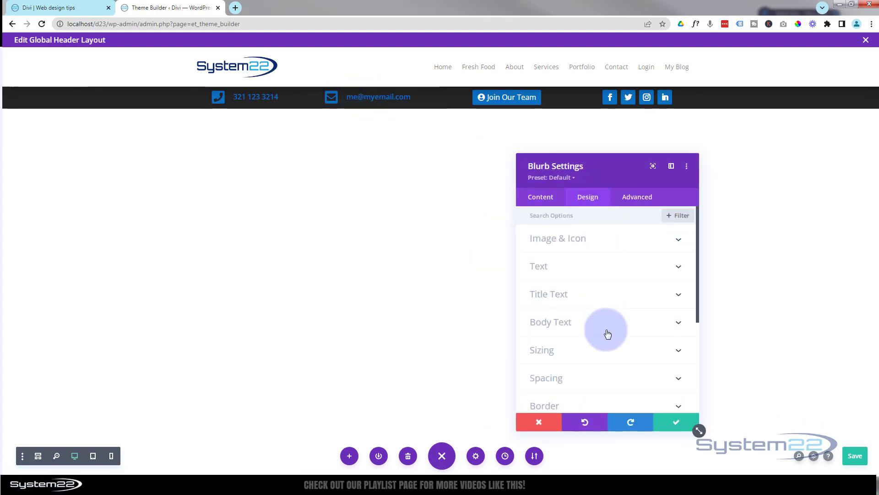
pyautogui.click(596, 351)
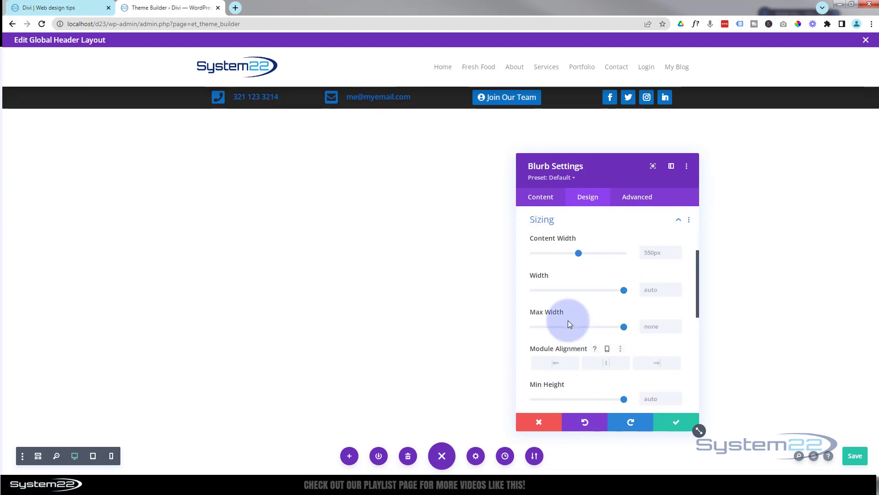
pyautogui.click(639, 251)
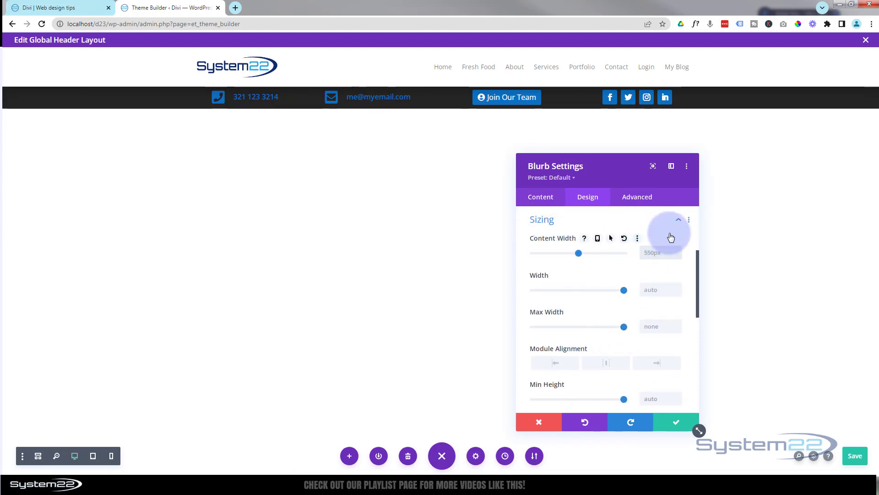
pyautogui.write('150px')
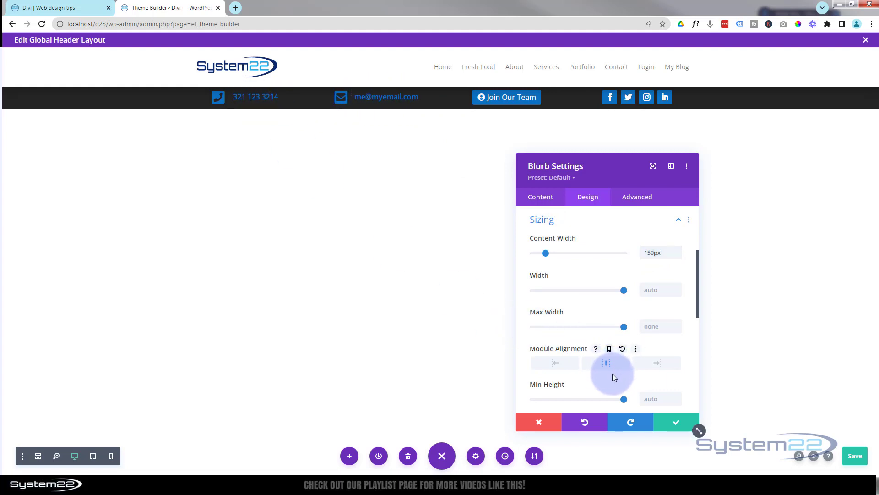
pyautogui.click(677, 423)
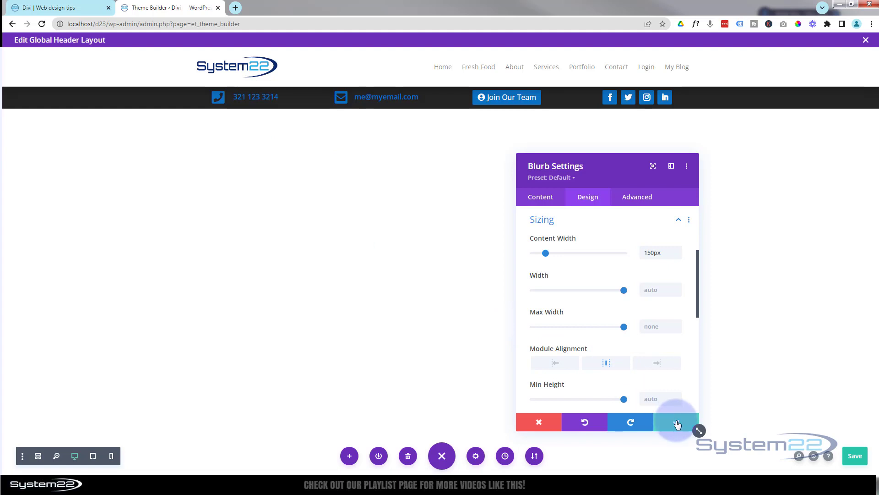
pyautogui.click(93, 456)
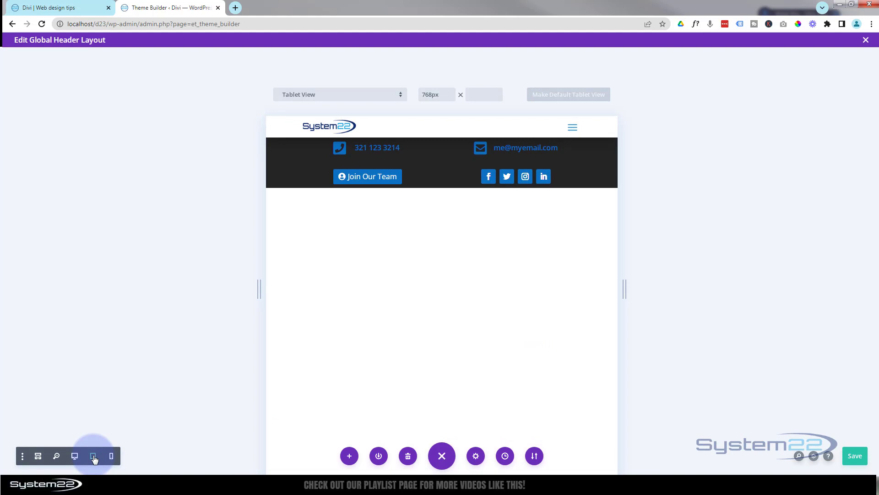
pyautogui.click(112, 457)
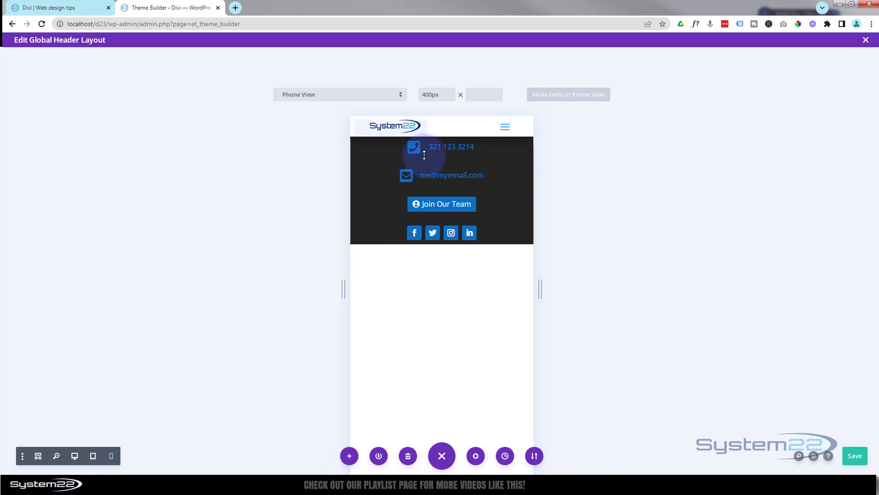
pyautogui.moveTo(423, 230)
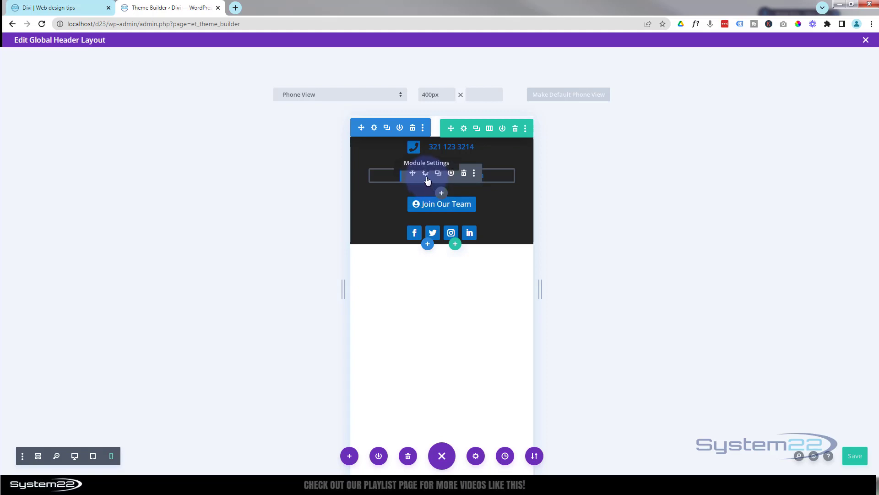
pyautogui.click(426, 177)
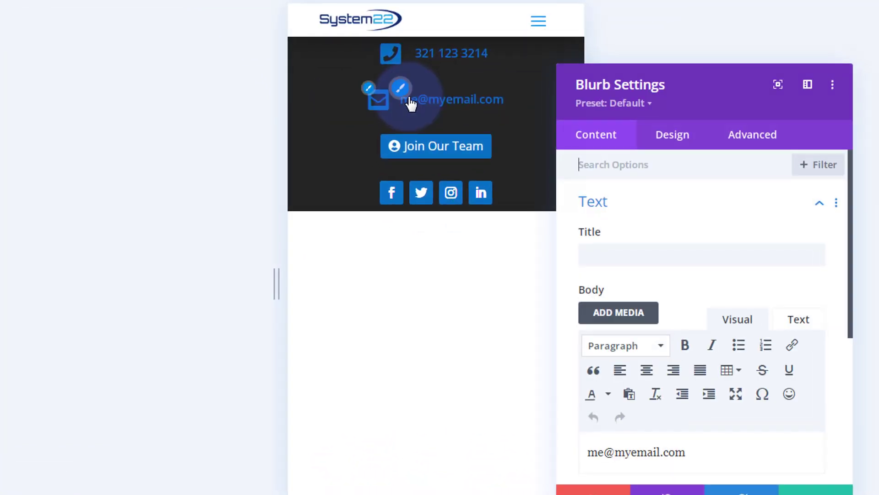
pyautogui.click(749, 136)
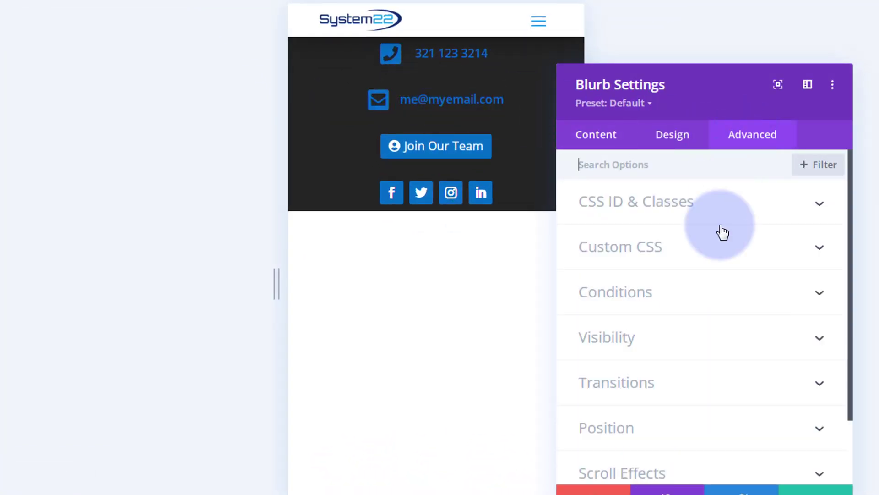
pyautogui.click(720, 344)
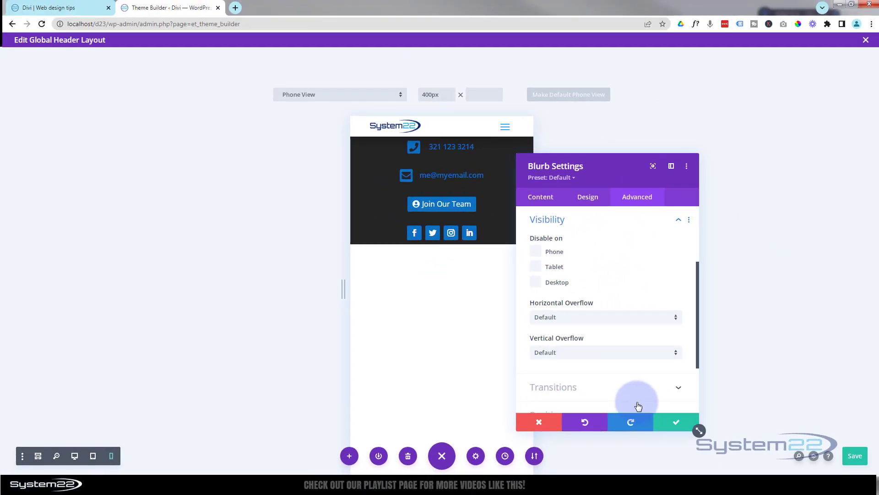
pyautogui.click(674, 423)
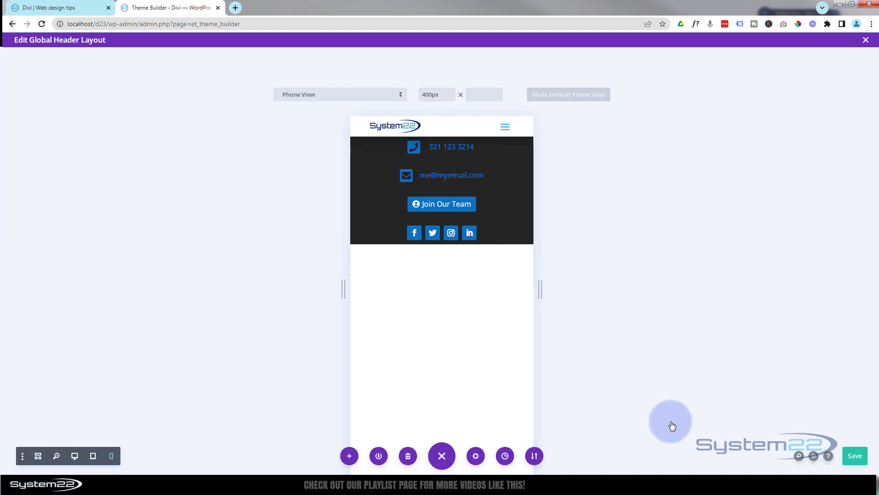
pyautogui.click(75, 455)
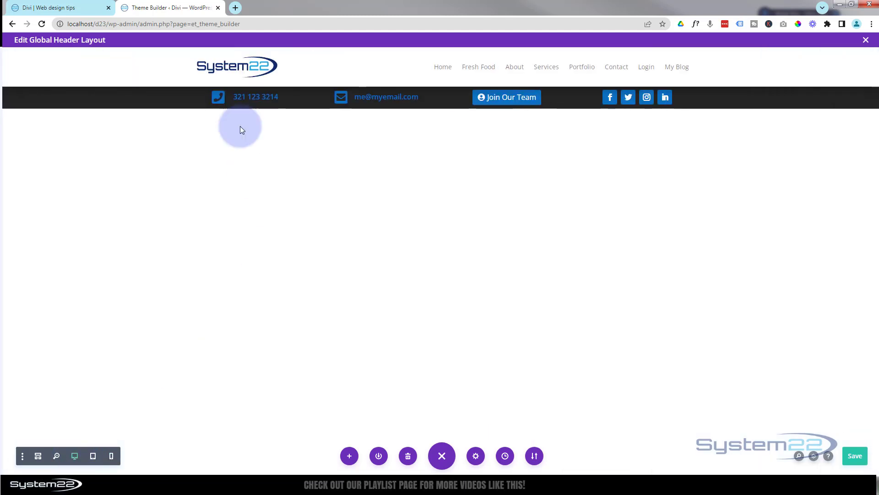
pyautogui.moveTo(168, 99)
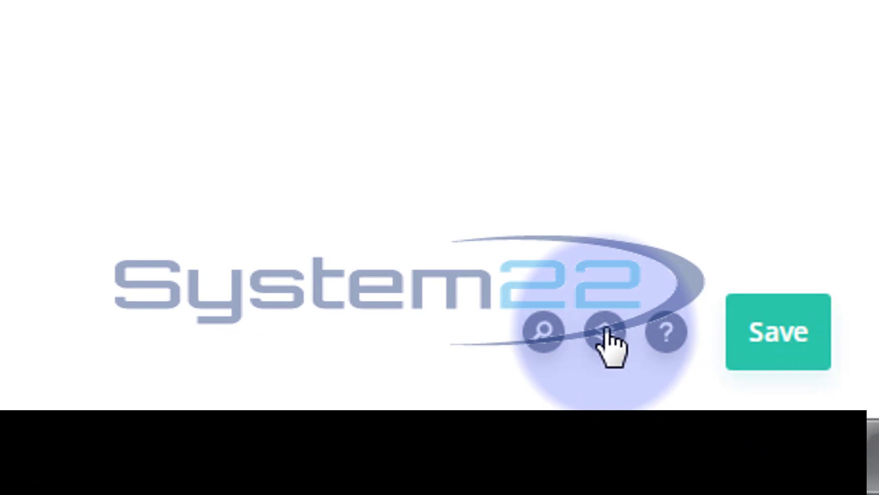
pyautogui.click(607, 330)
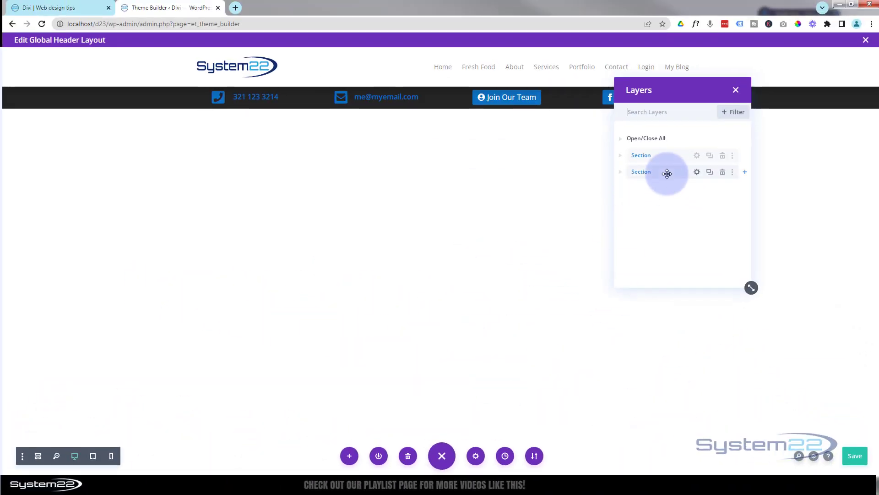
pyautogui.moveTo(667, 174); pyautogui.dragTo(661, 143)
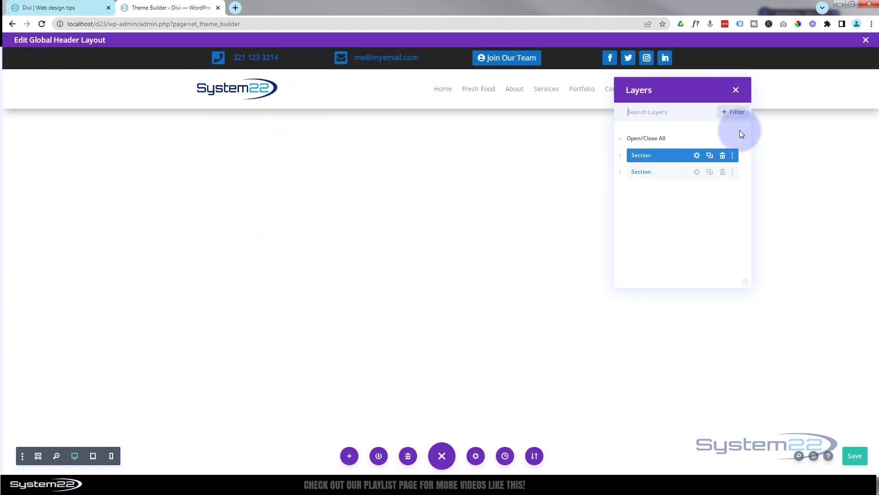
pyautogui.moveTo(672, 172); pyautogui.dragTo(672, 172)
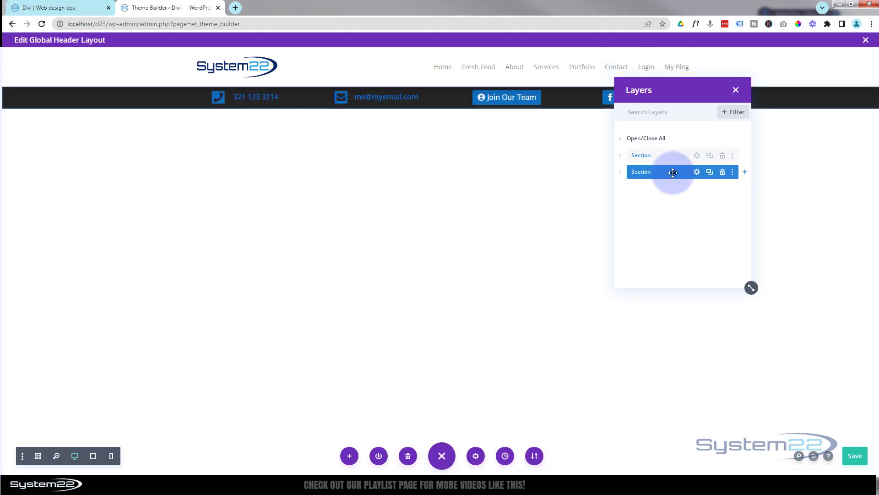
pyautogui.click(736, 90)
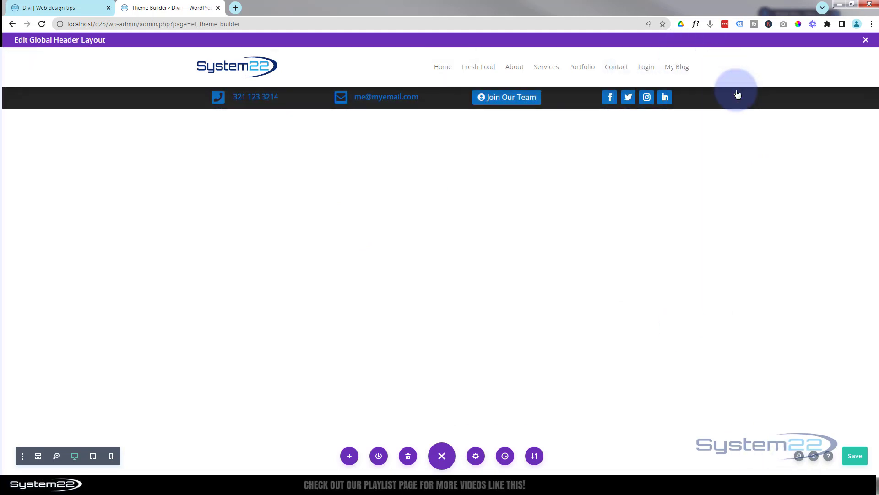
# - Save the global header layout and Theme Builder changes, then return to the homepage tab
pyautogui.click(855, 456)
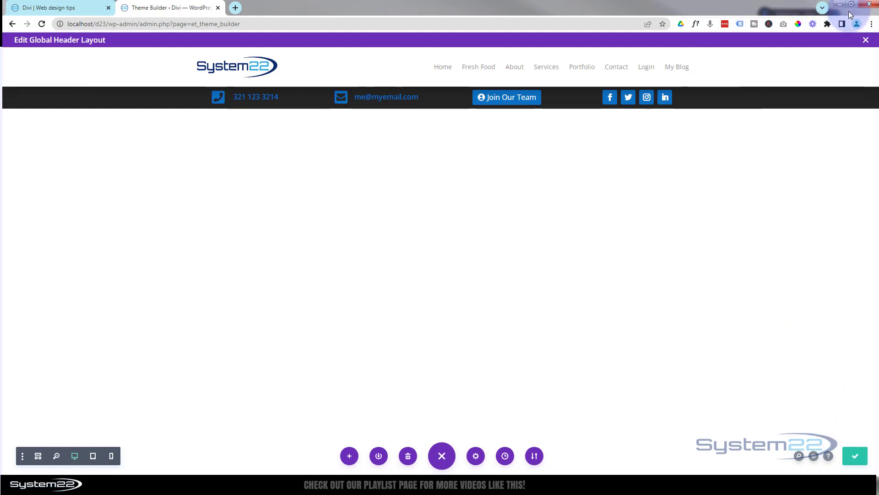
pyautogui.click(865, 40)
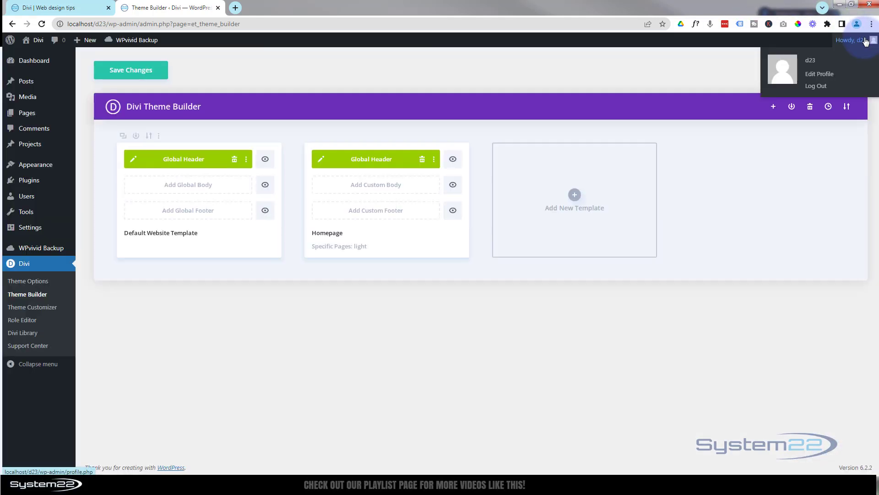
pyautogui.click(129, 73)
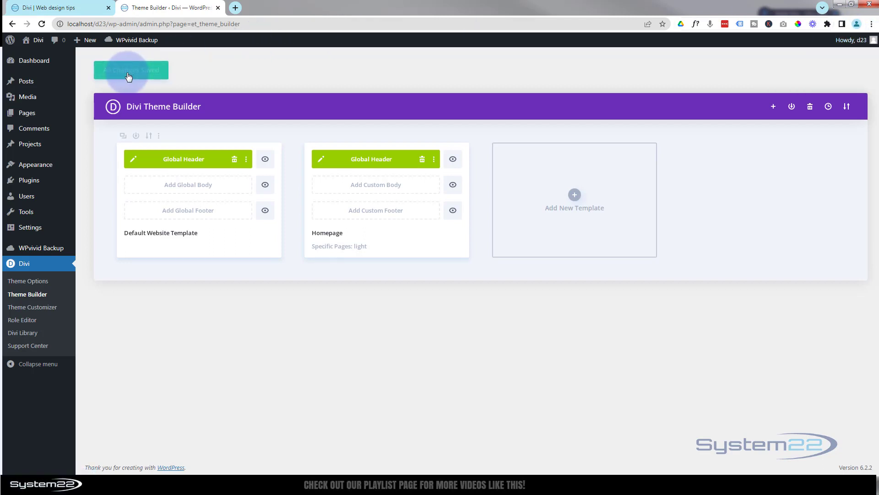
pyautogui.click(80, 6)
pyautogui.click(326, 68)
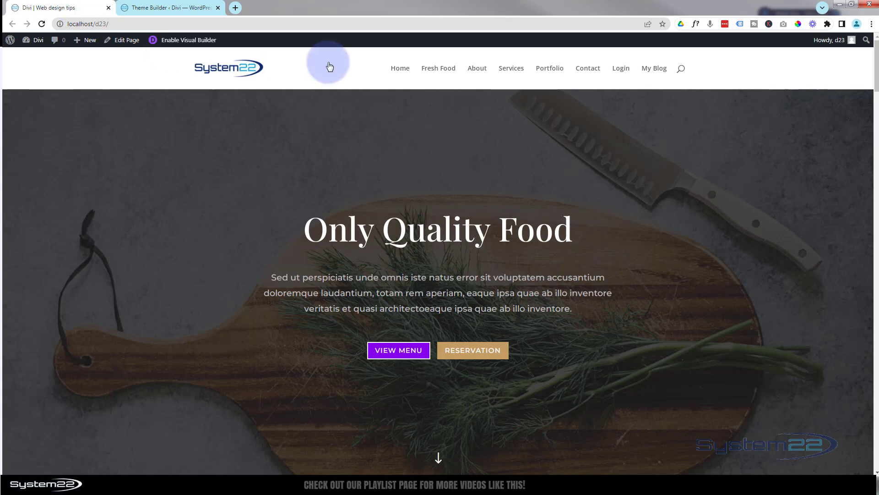
# - Reload the homepage to see the new global header live
pyautogui.click(42, 24)
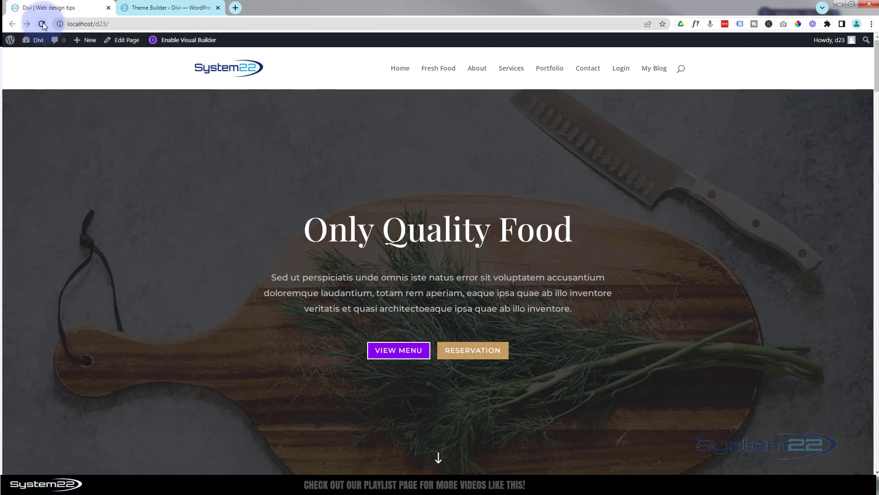